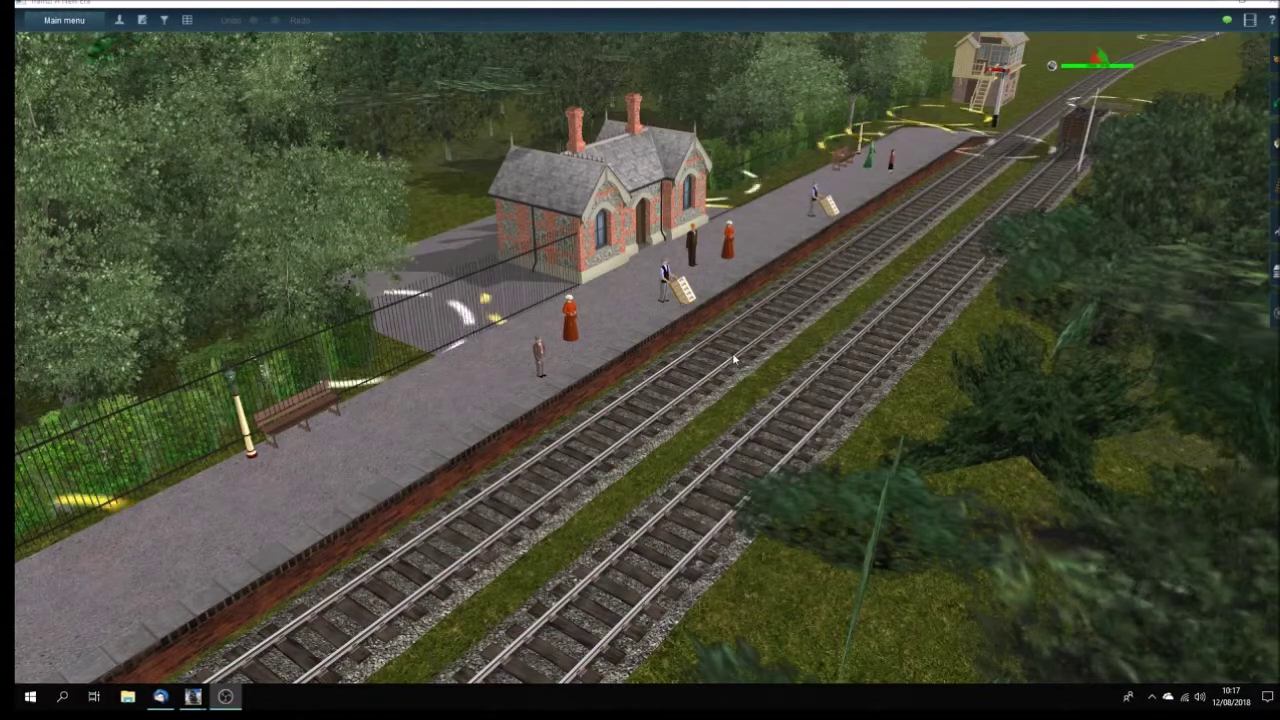
# Examine the whole country station, including its building, platform and double track, from several sides and heights.
pyautogui.scroll(-5, 733, 358)
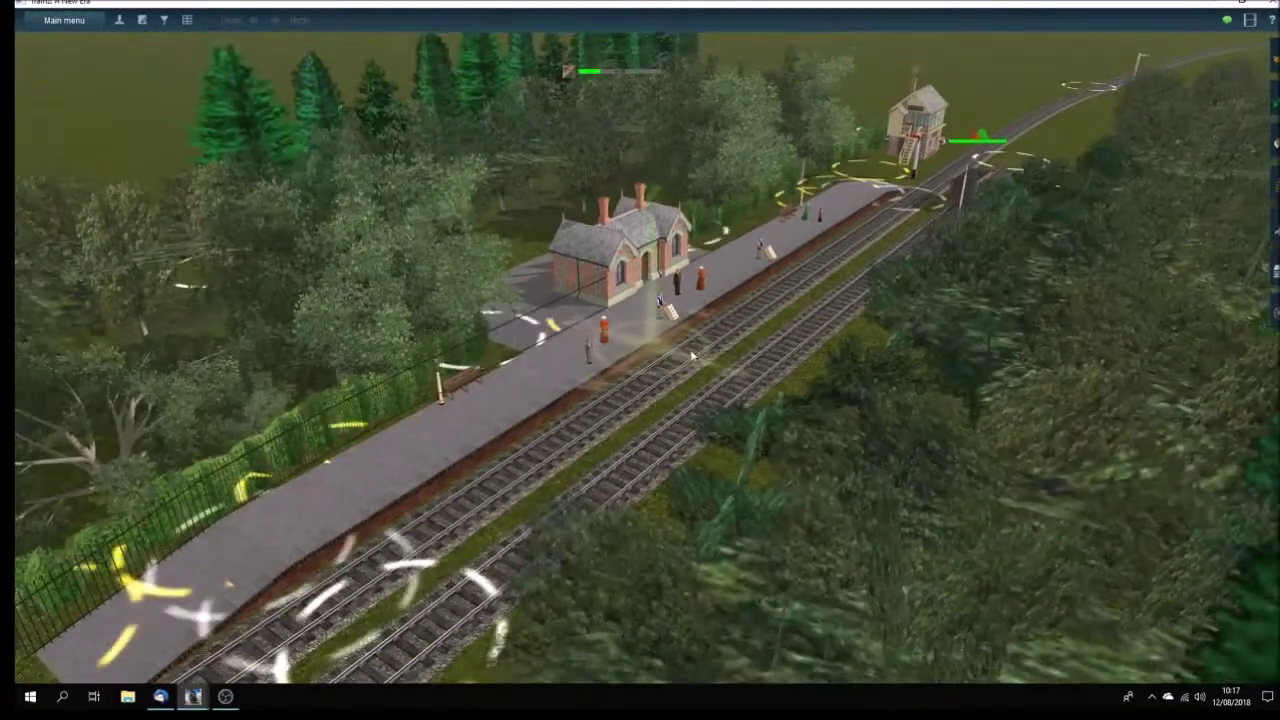
pyautogui.moveTo(665, 356); pyautogui.dragTo(607, 384)
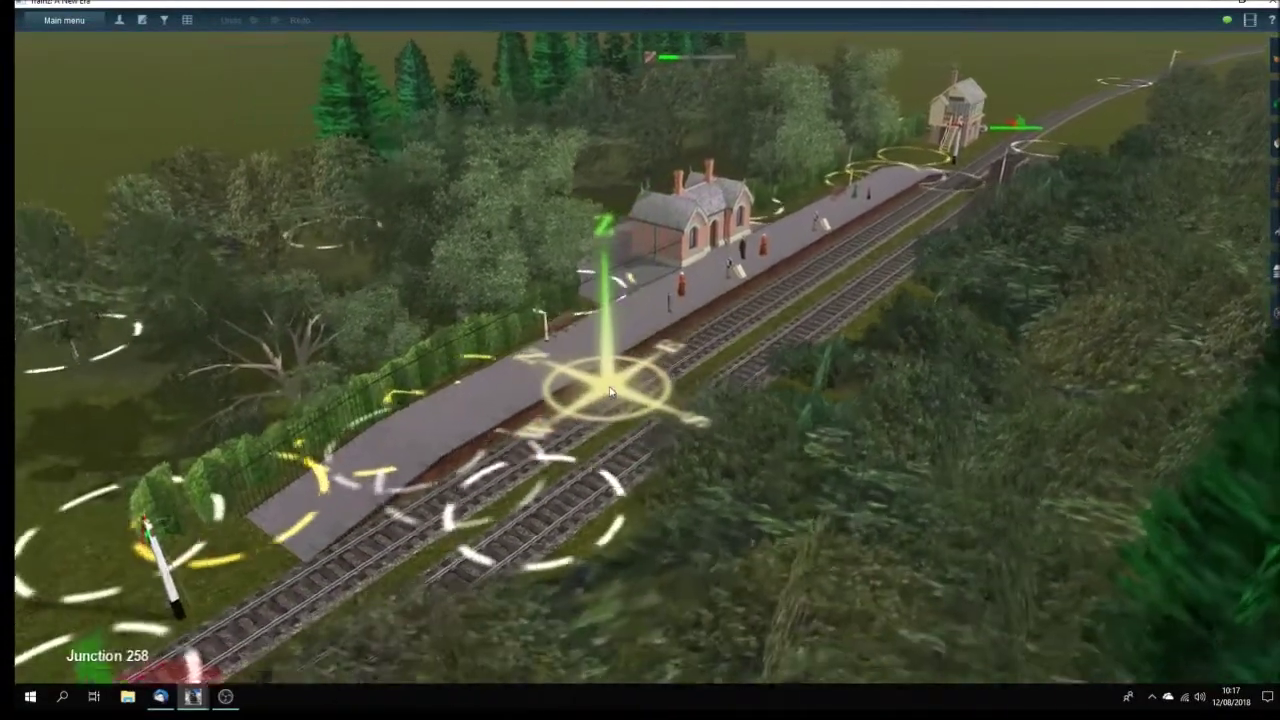
pyautogui.rightClick(712, 314)
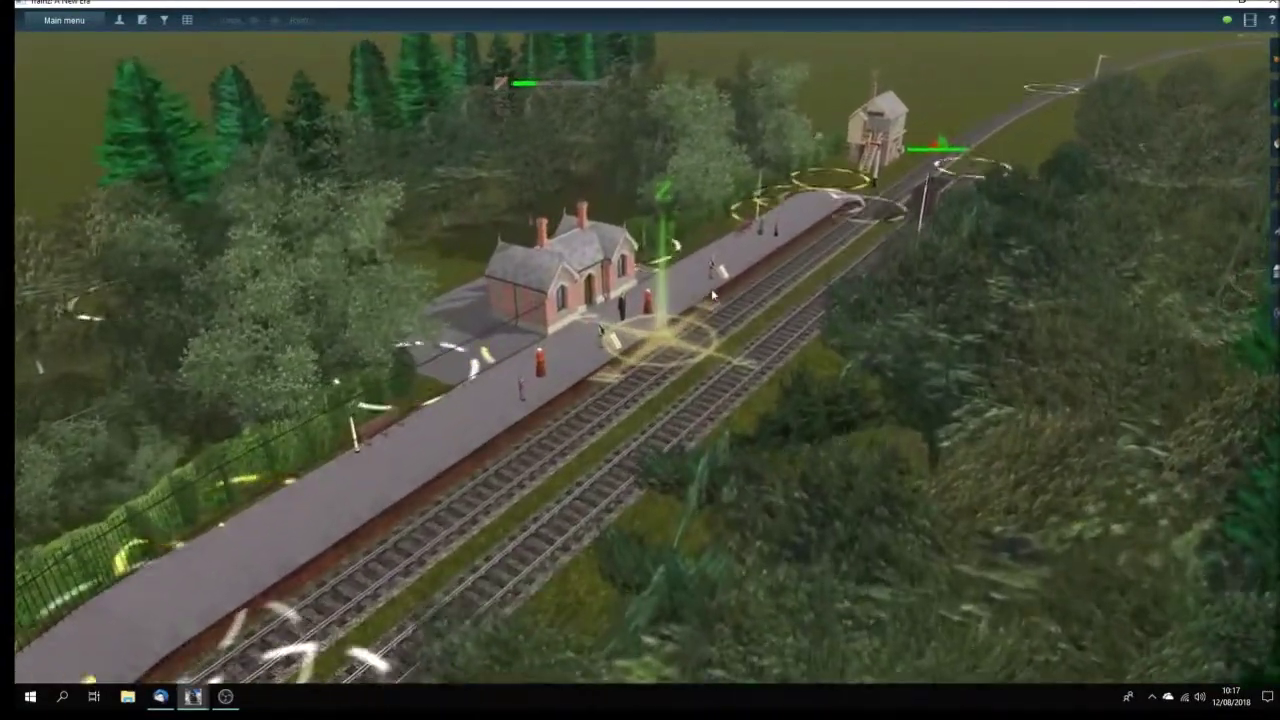
pyautogui.press('Left')
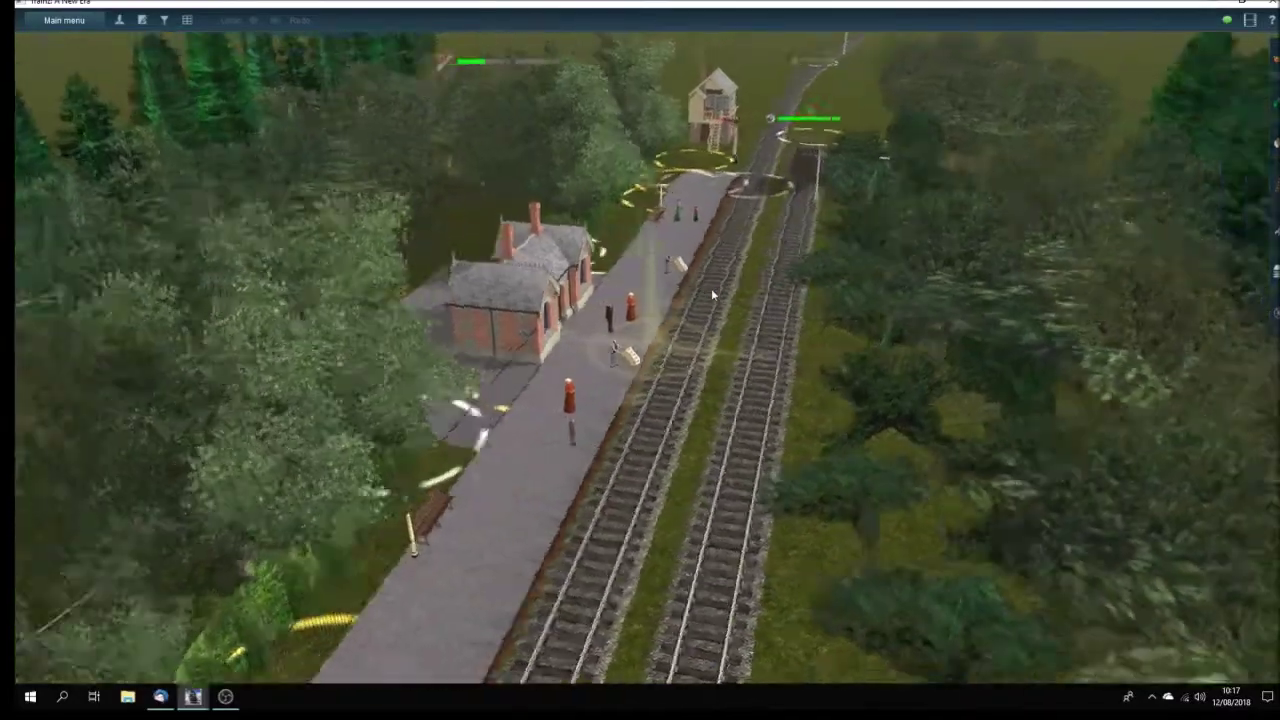
pyautogui.press('Right')
pyautogui.press('Down')
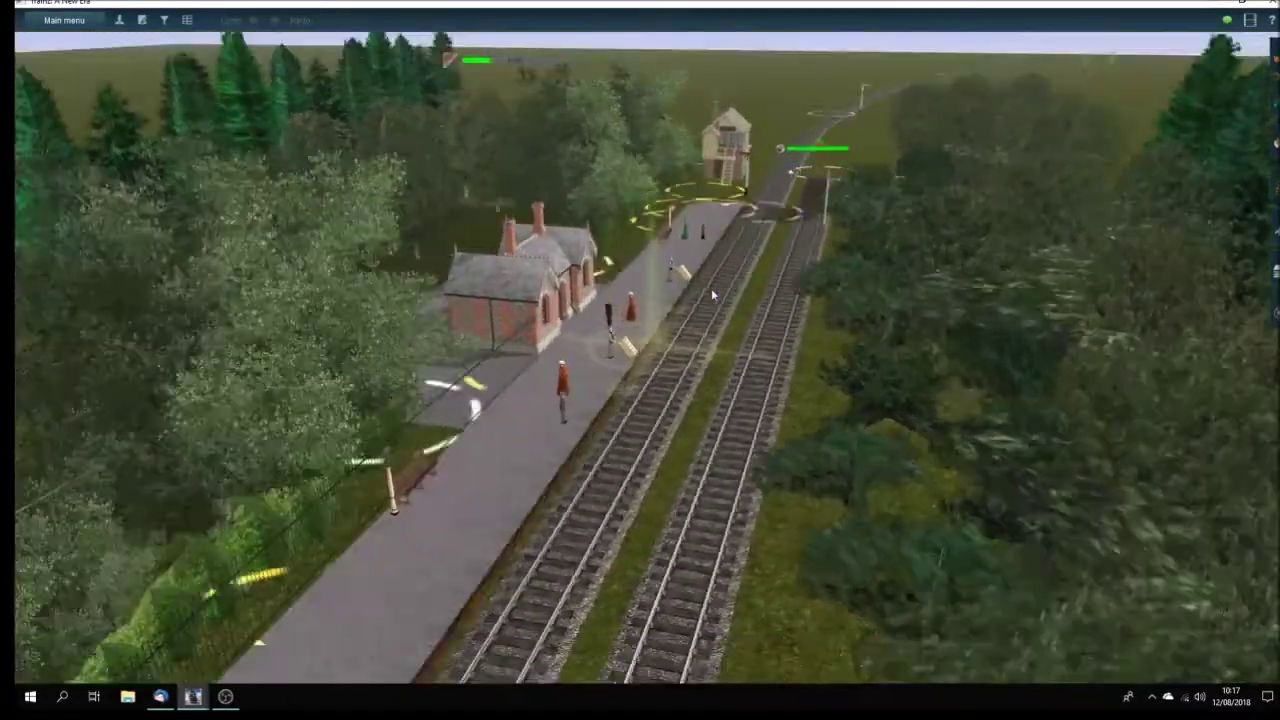
pyautogui.press('Up')
pyautogui.press('Left')
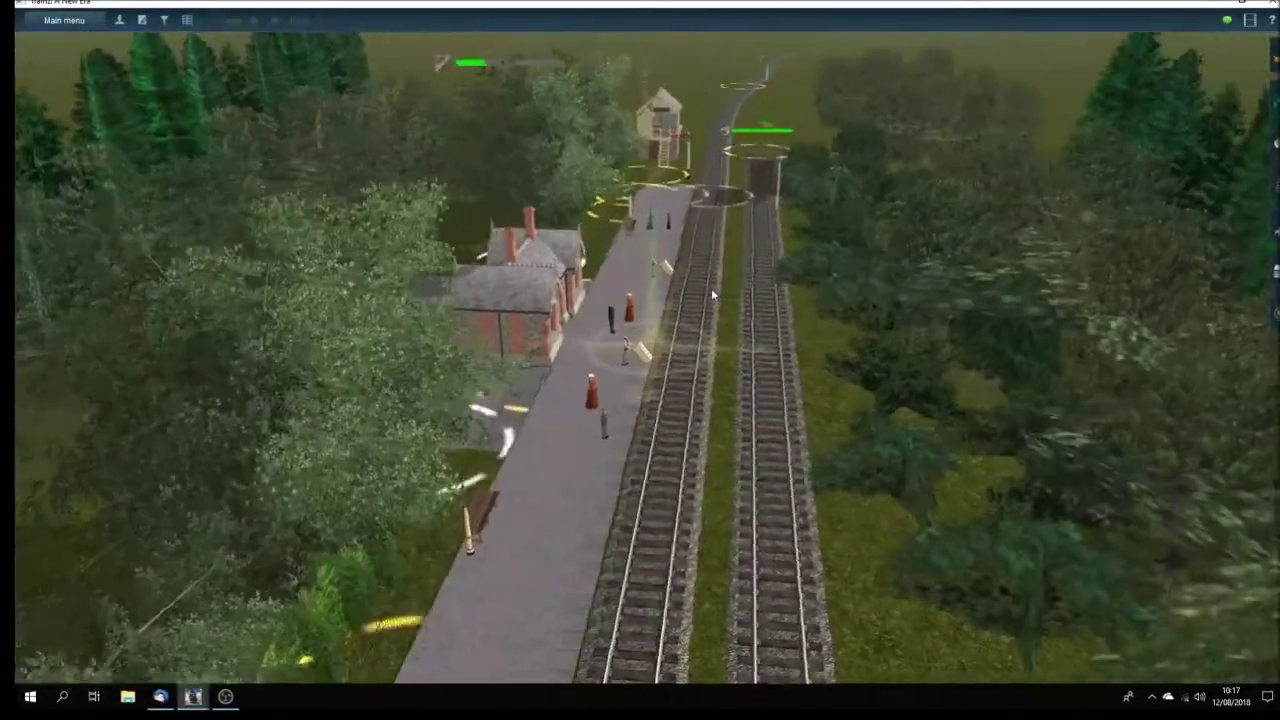
pyautogui.press('Left')
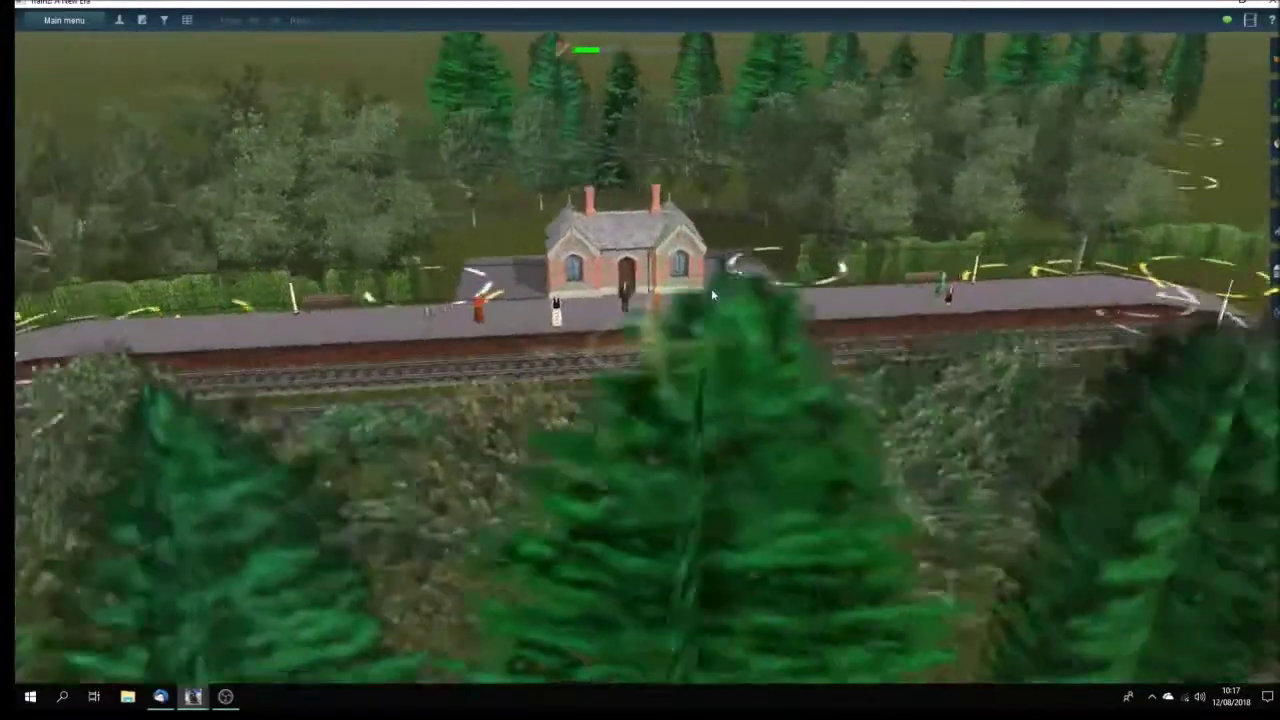
pyautogui.press('Left')
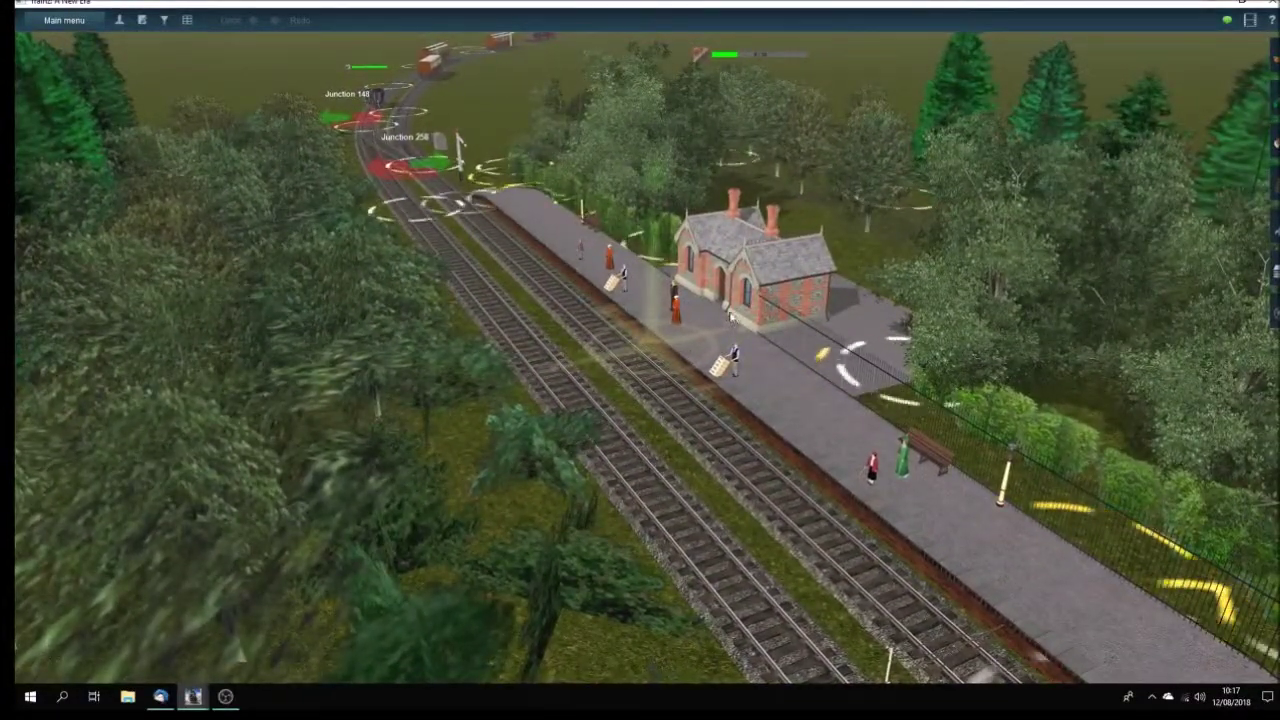
pyautogui.press('Left')
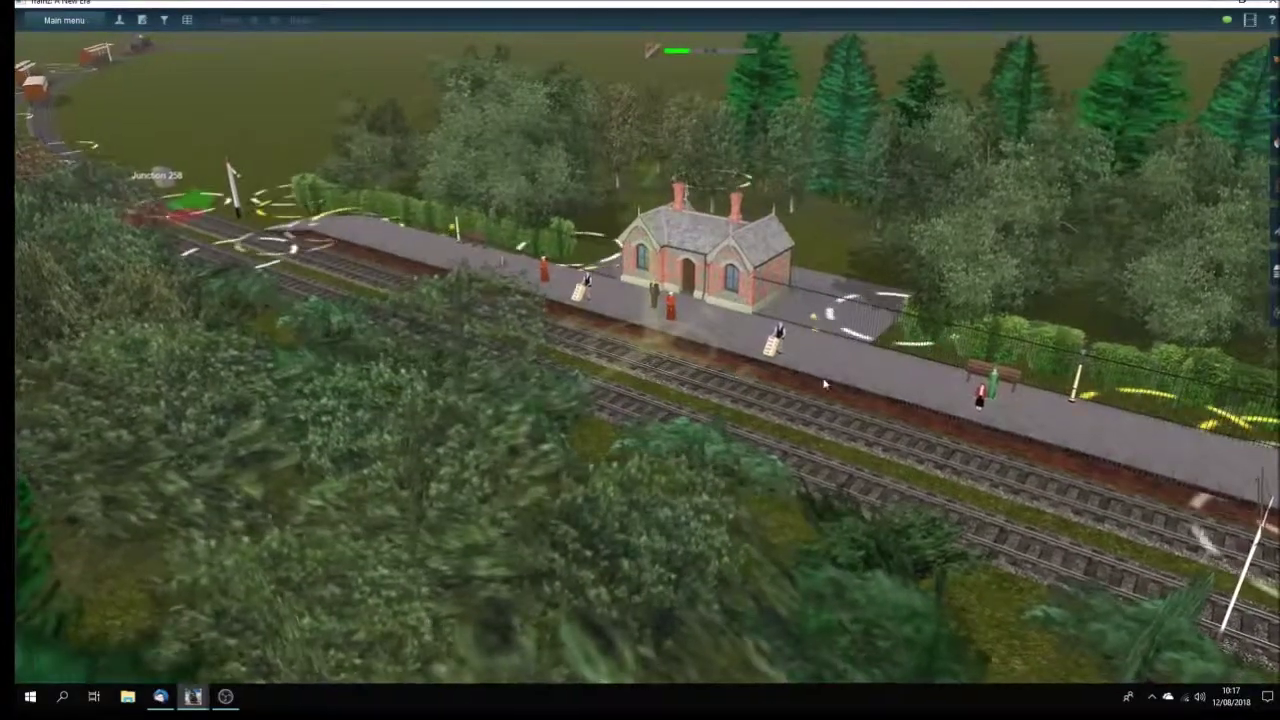
pyautogui.press('Right')
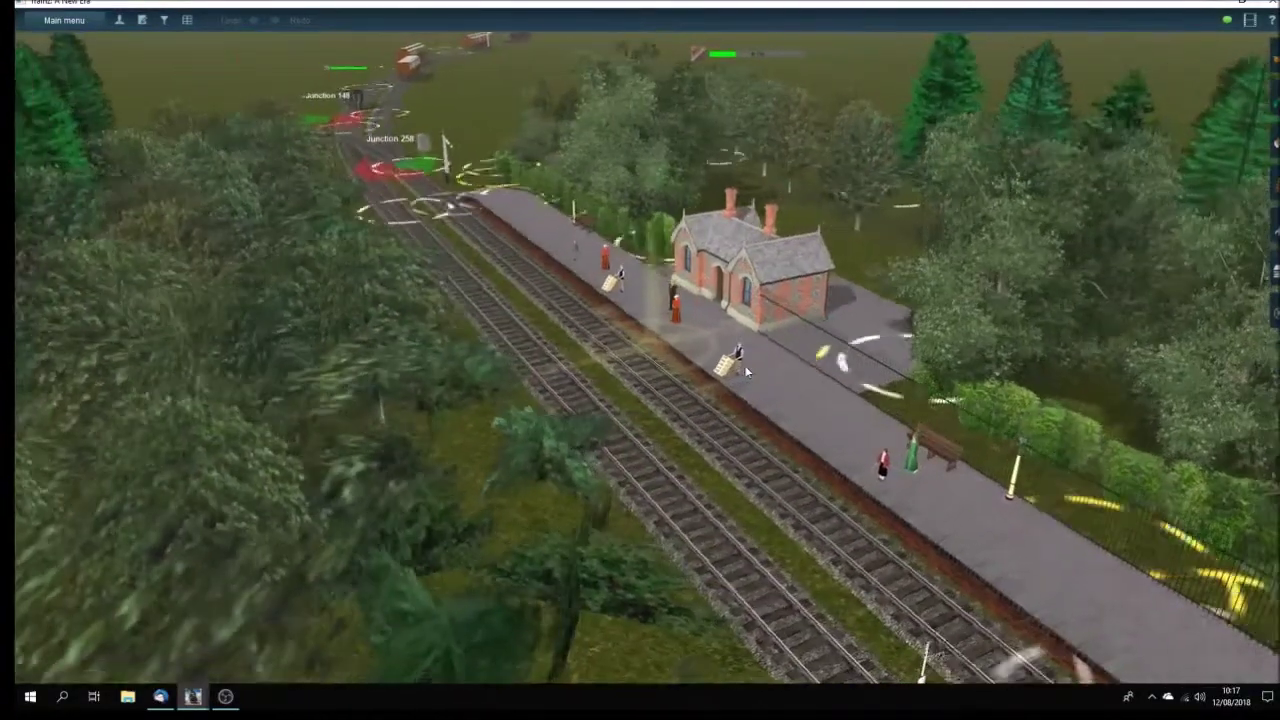
pyautogui.press('Down')
pyautogui.press('Up')
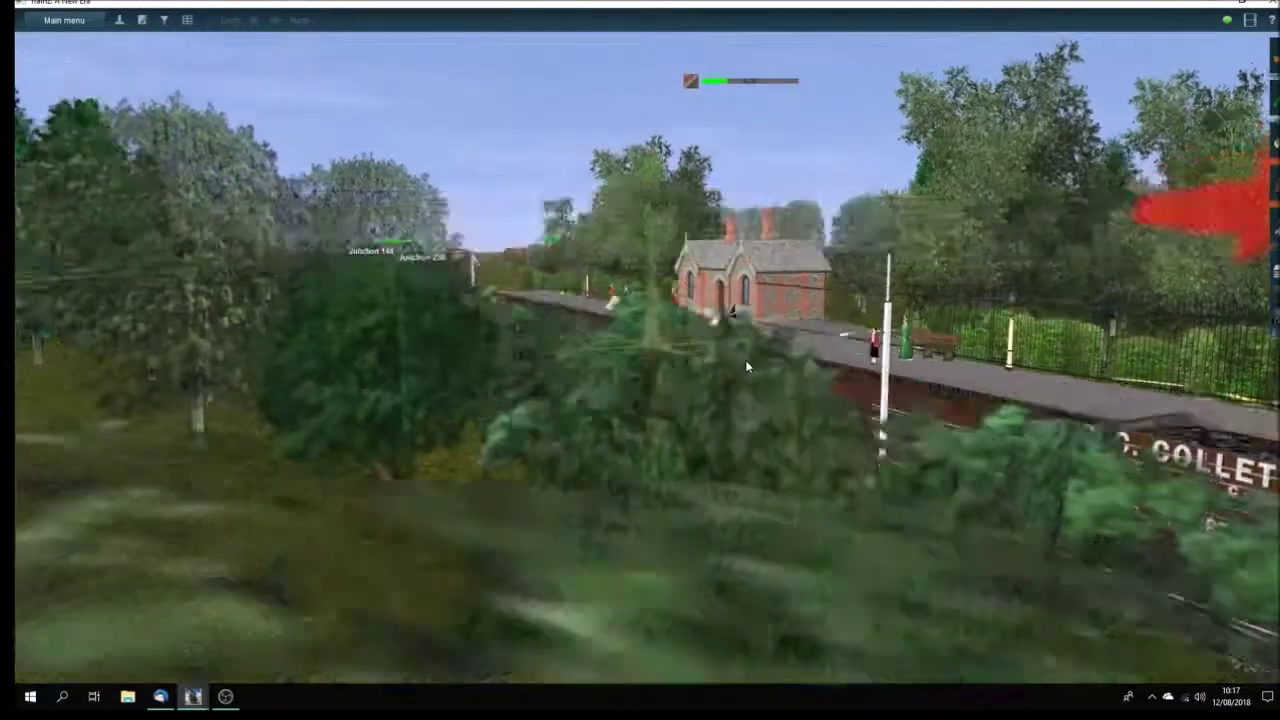
pyautogui.press('Up')
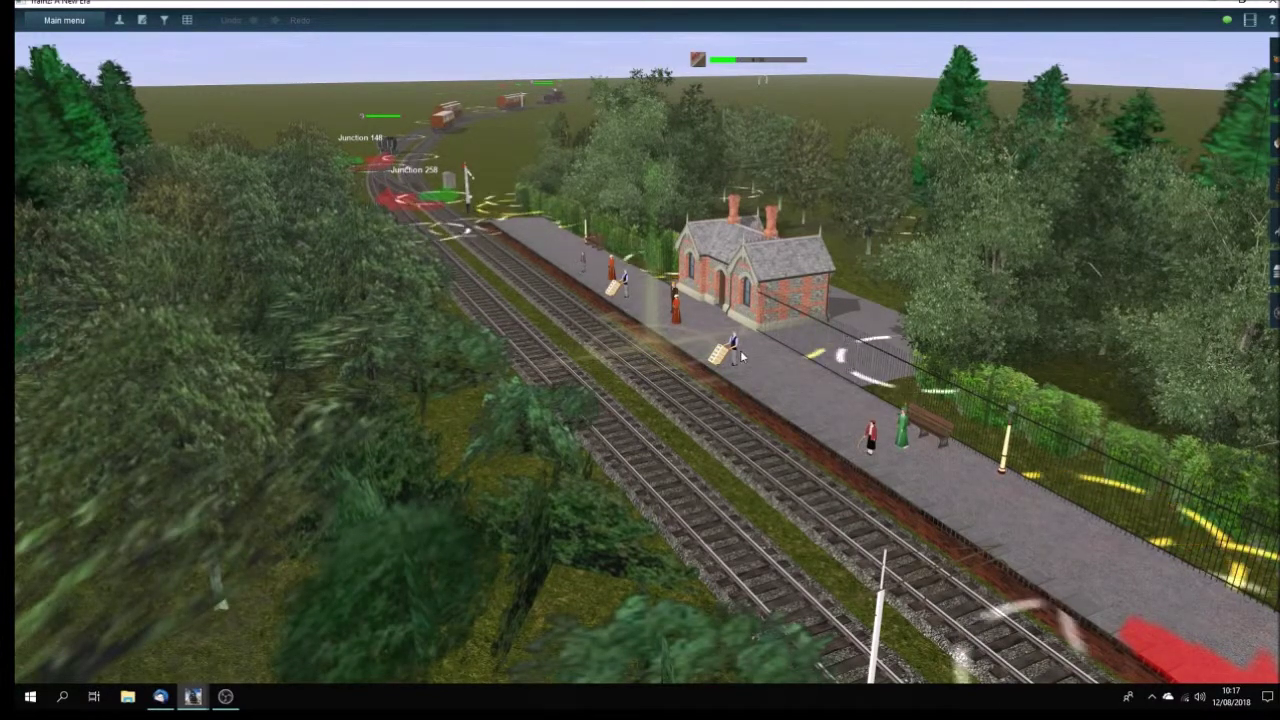
# Examine the station's layout along the tracks, from the platform fence and hedges to the signal box.
pyautogui.press('Left')
pyautogui.press('Left')
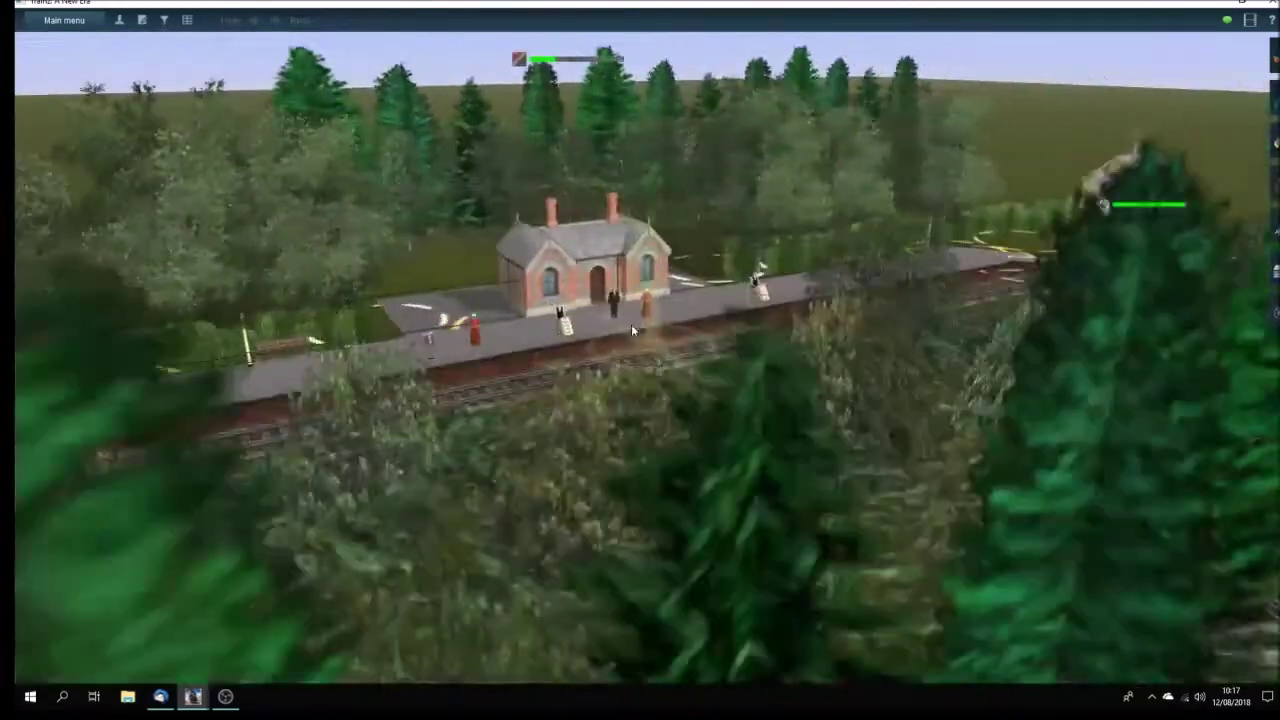
pyautogui.press('Right')
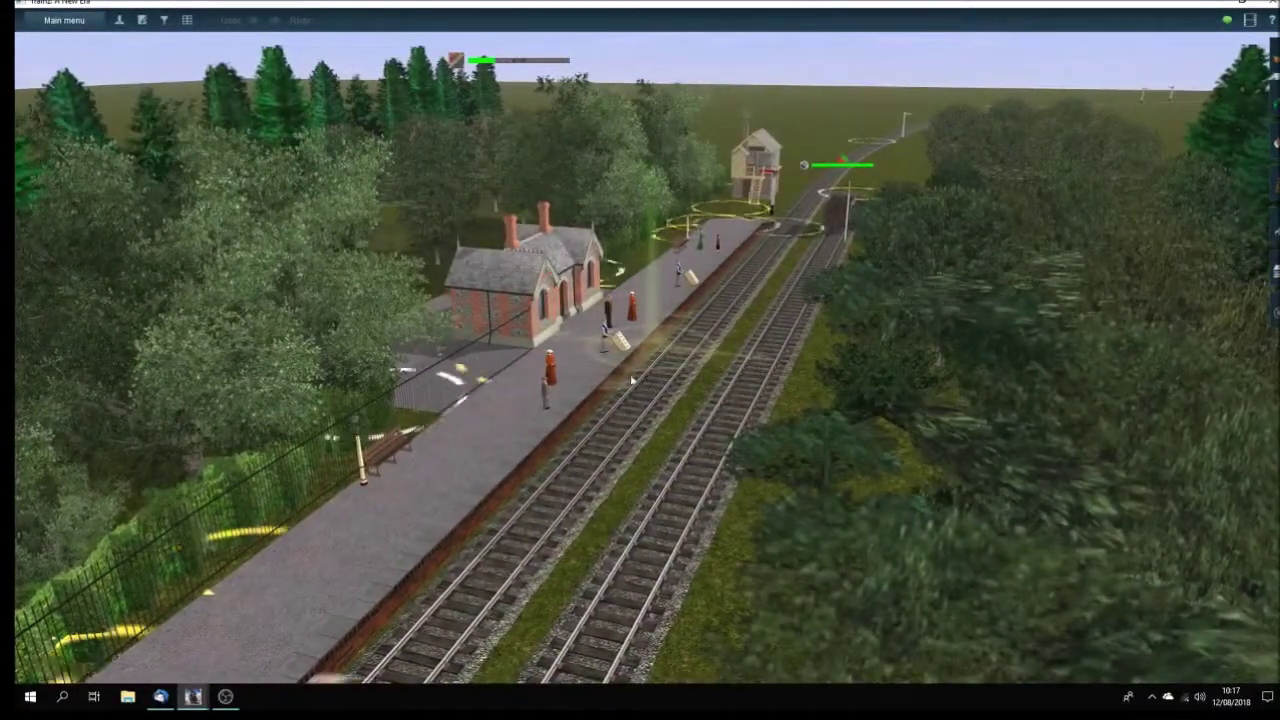
pyautogui.press('Left')
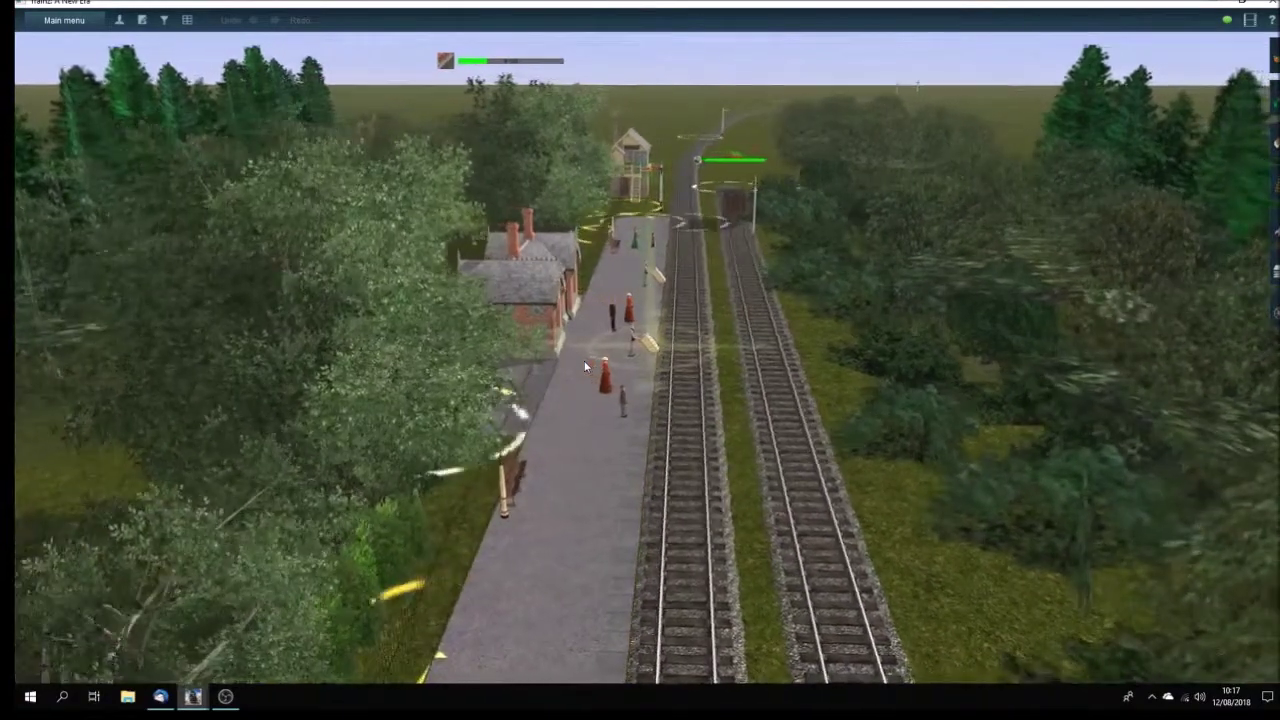
pyautogui.press('Right')
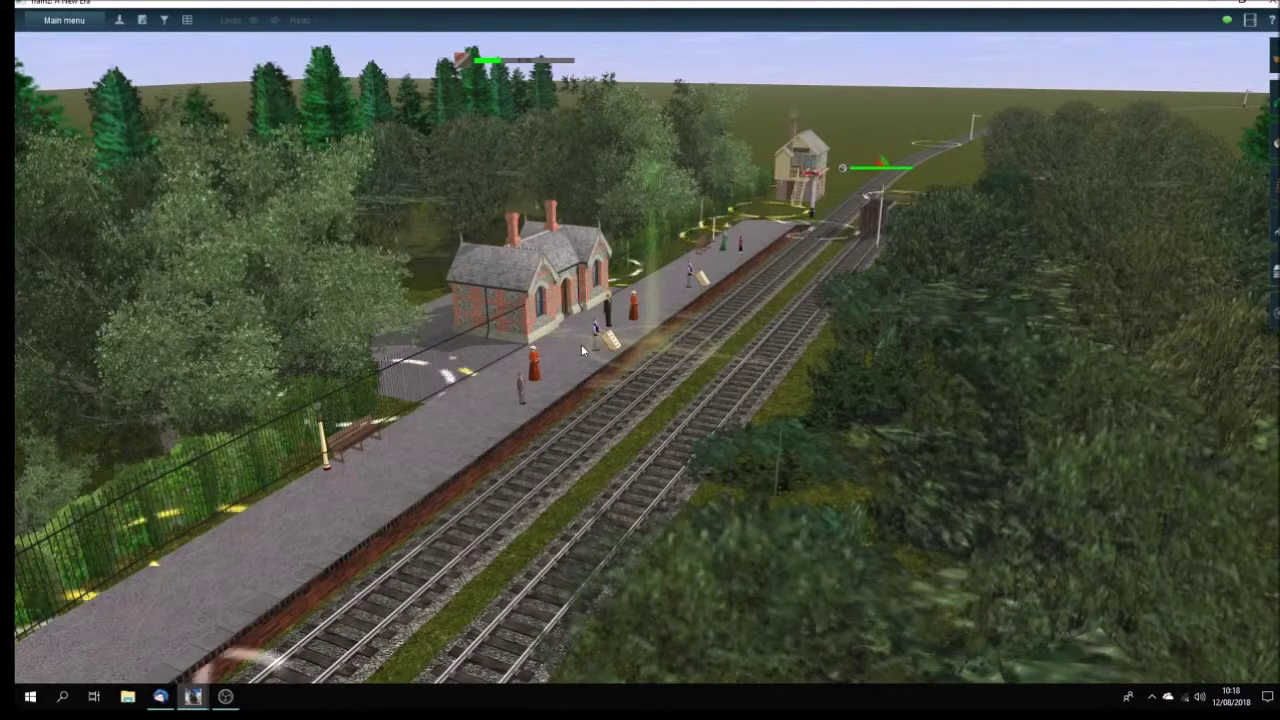
pyautogui.press('Right')
pyautogui.press('Up')
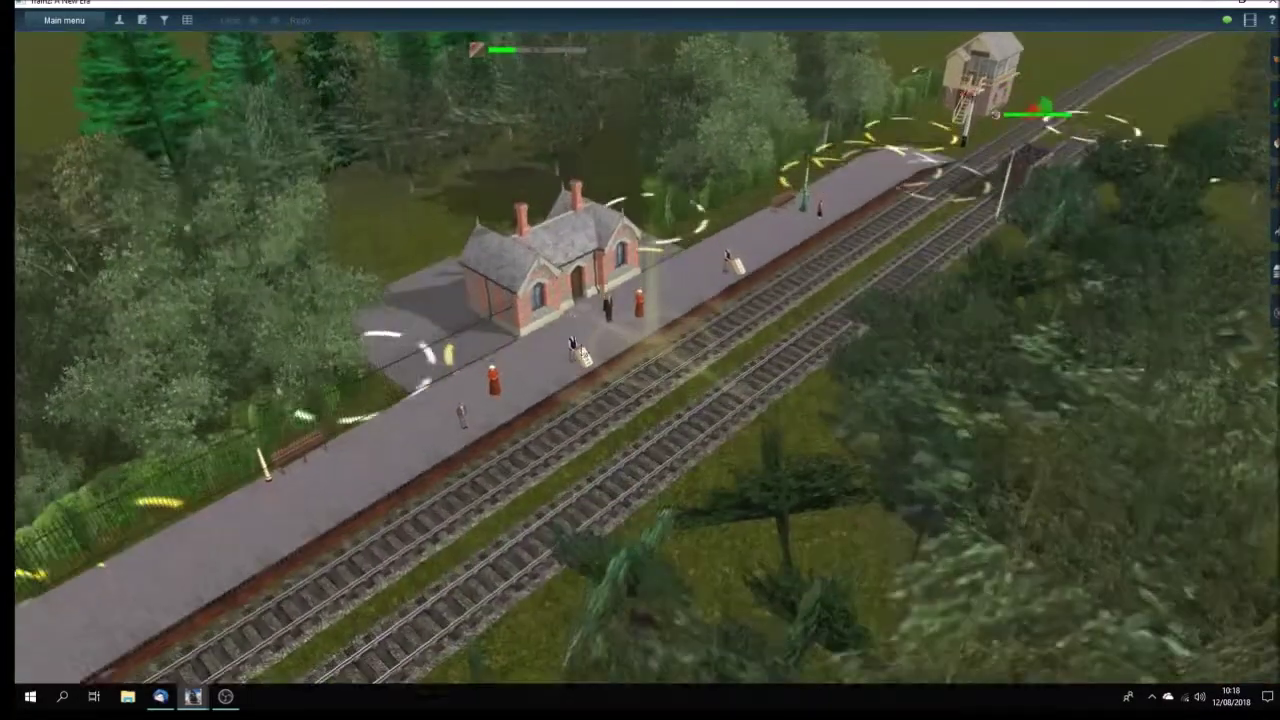
pyautogui.press('Down')
pyautogui.press('Left')
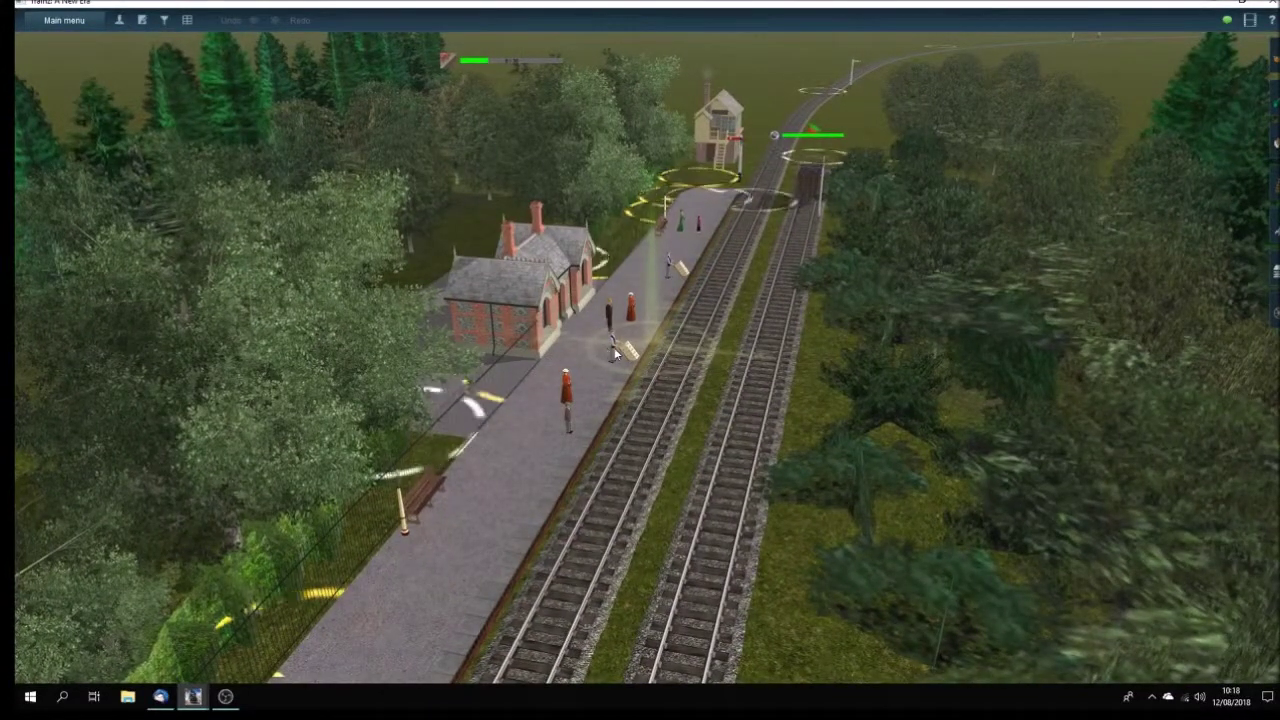
# Inspect the brick station building, the platform figures and the railings up close from both ends of the platform.
pyautogui.scroll(1, 622, 350)
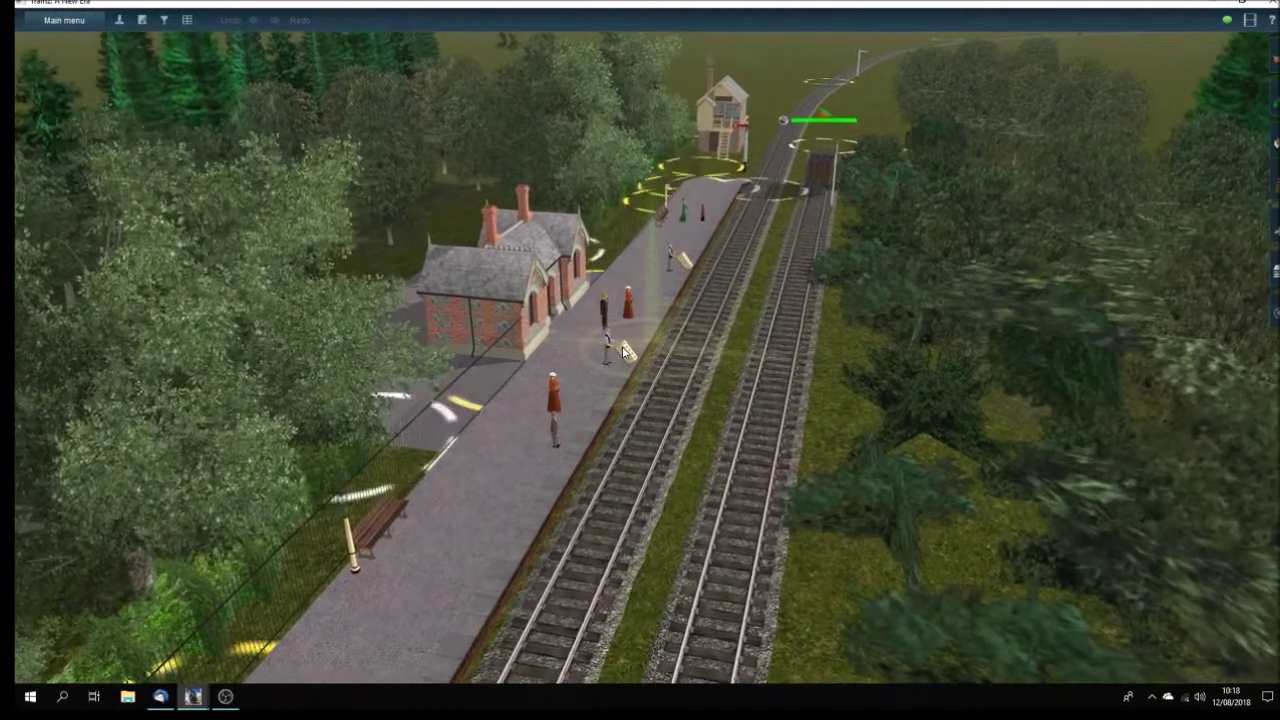
pyautogui.scroll(3, 623, 352)
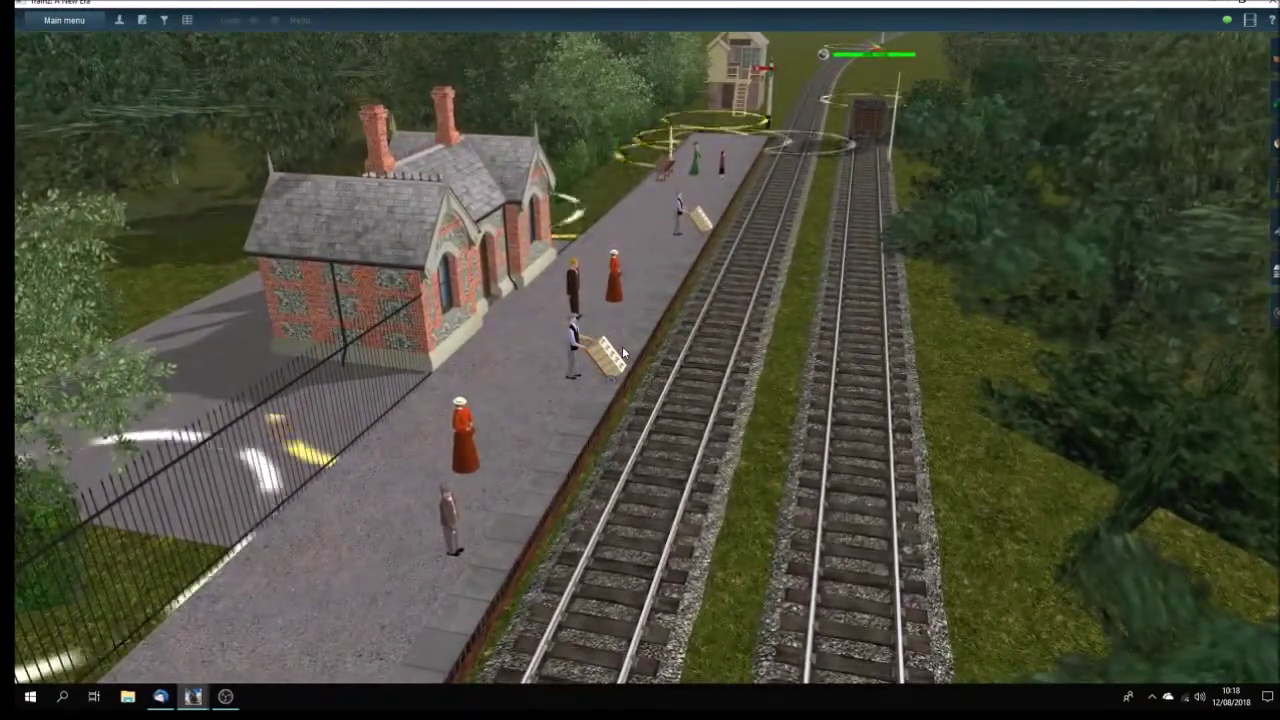
pyautogui.press('Up')
pyautogui.press('Left')
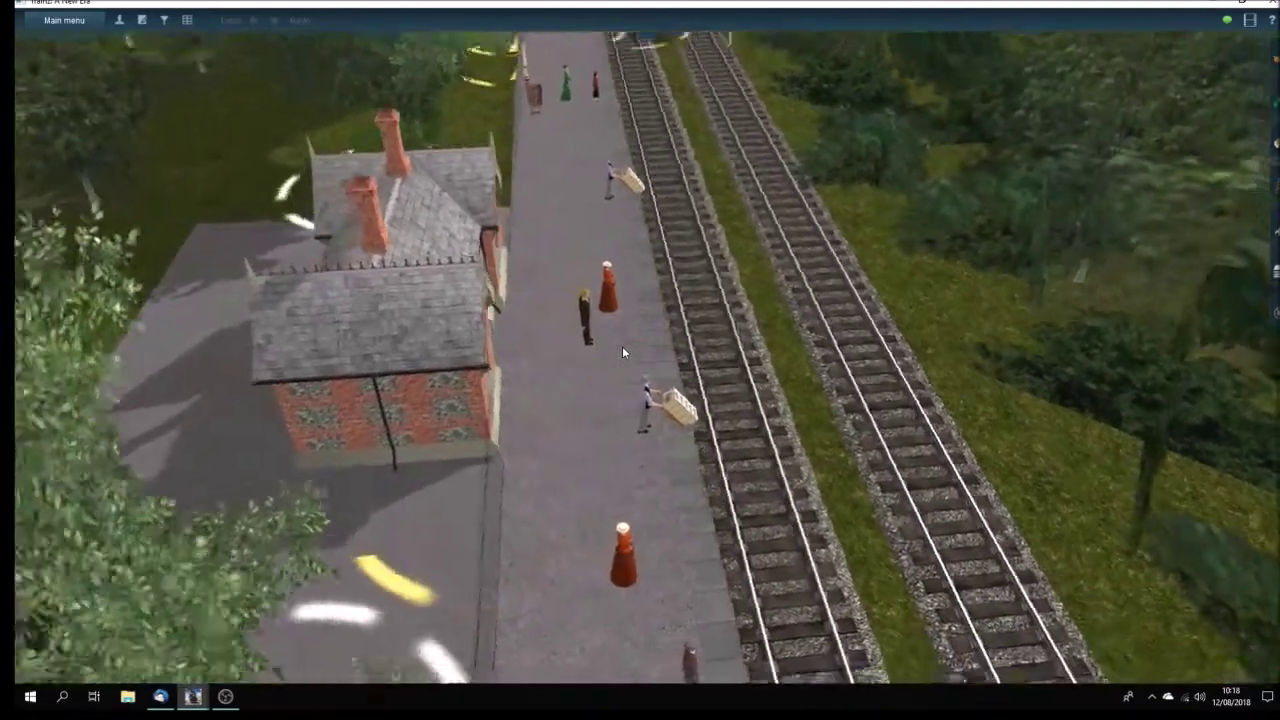
pyautogui.press('Down')
pyautogui.press('Right')
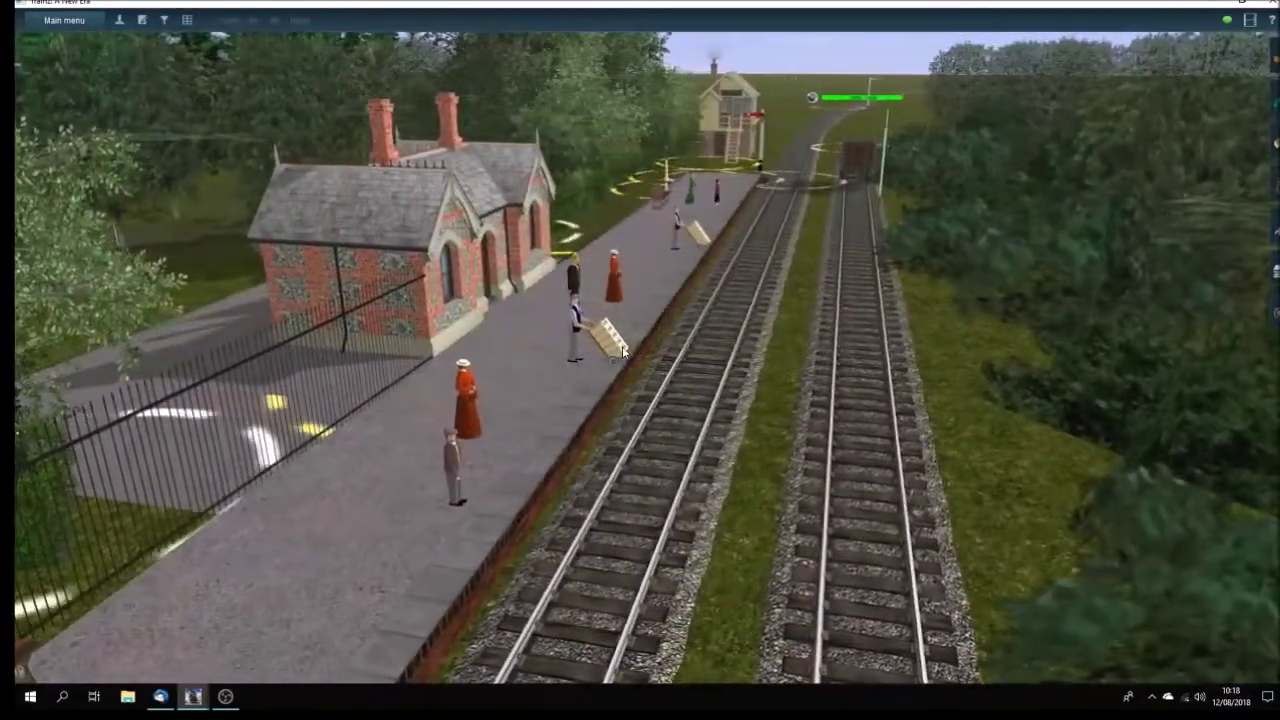
pyautogui.press('Up')
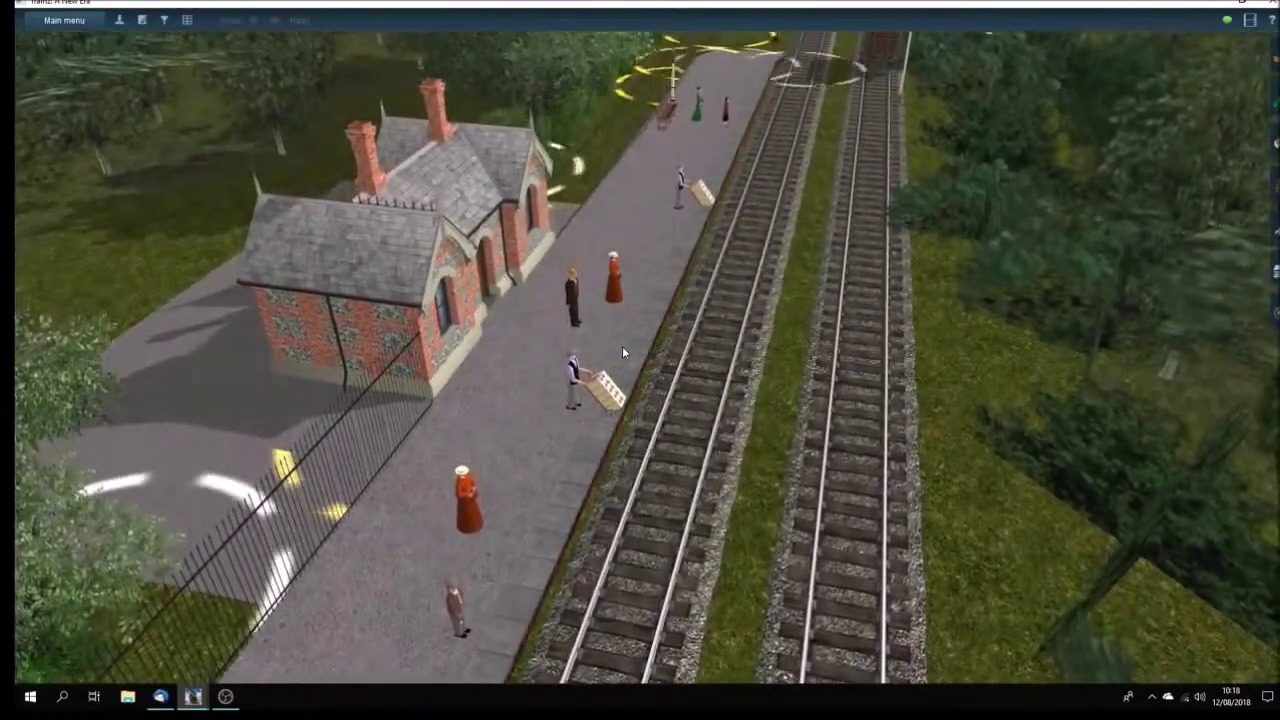
pyautogui.press('Right')
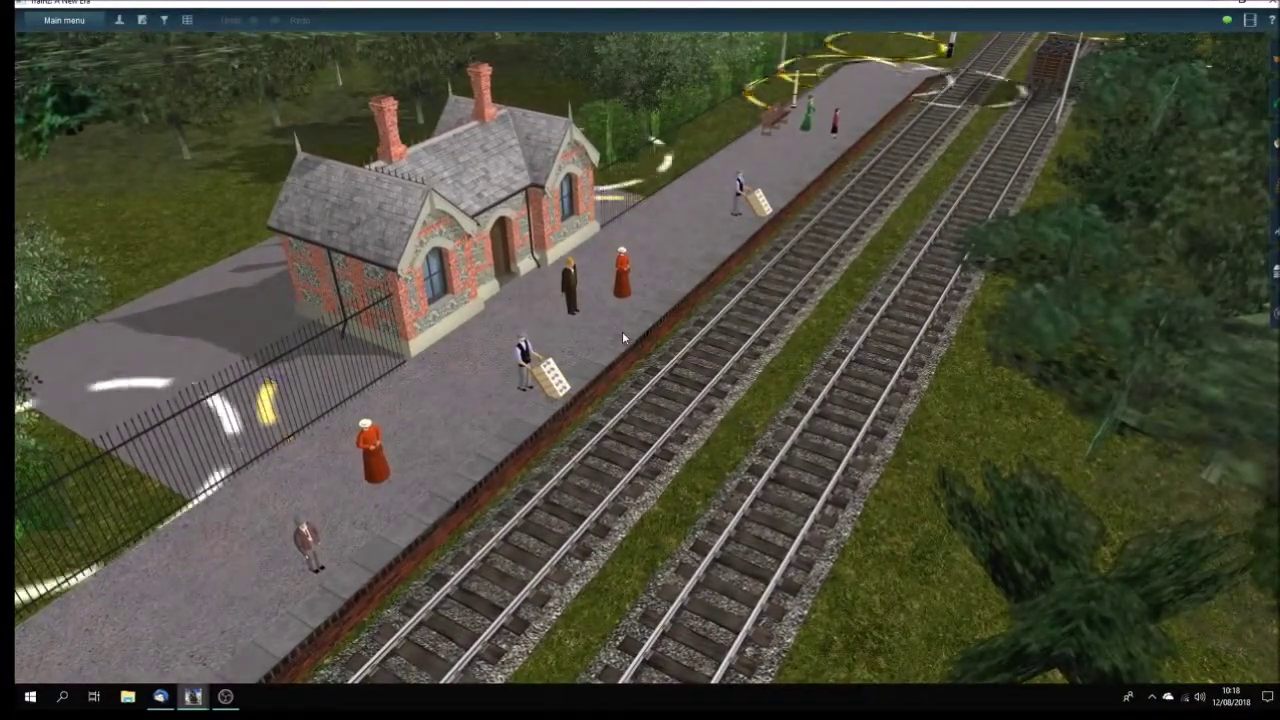
pyautogui.press('Down')
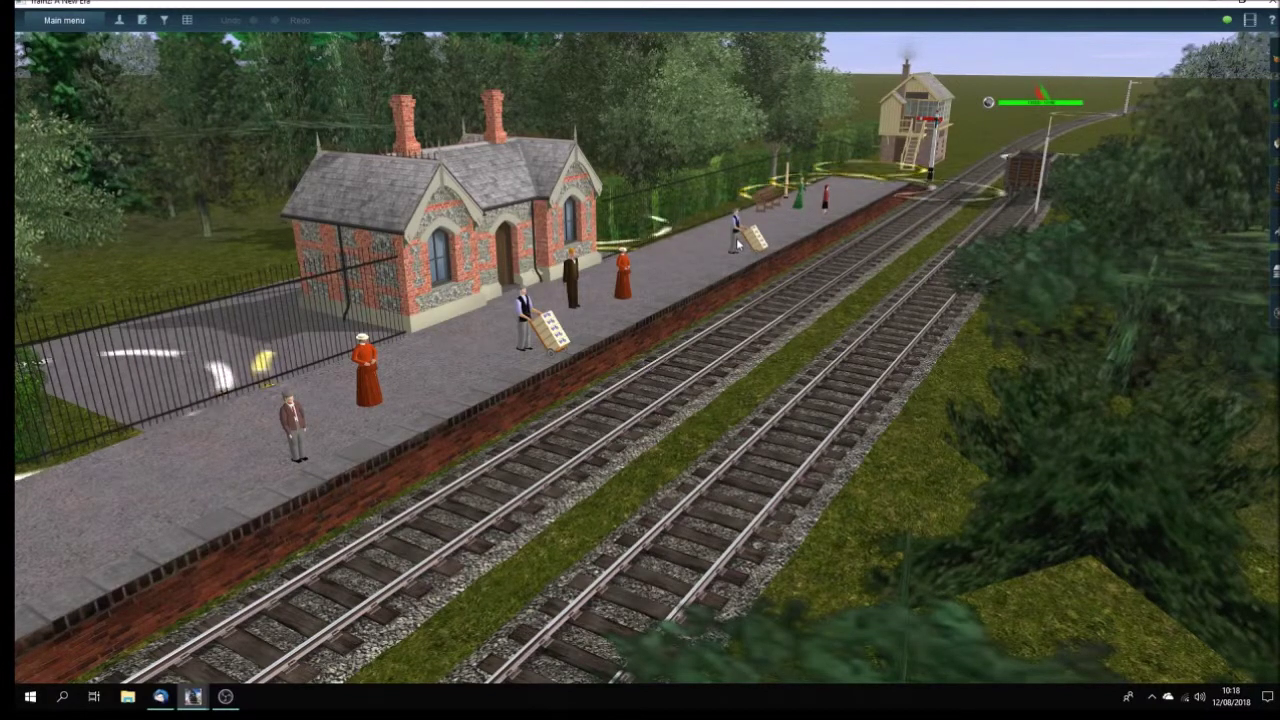
pyautogui.press('Left')
pyautogui.press('Down')
pyautogui.press('Right')
pyautogui.press('Up')
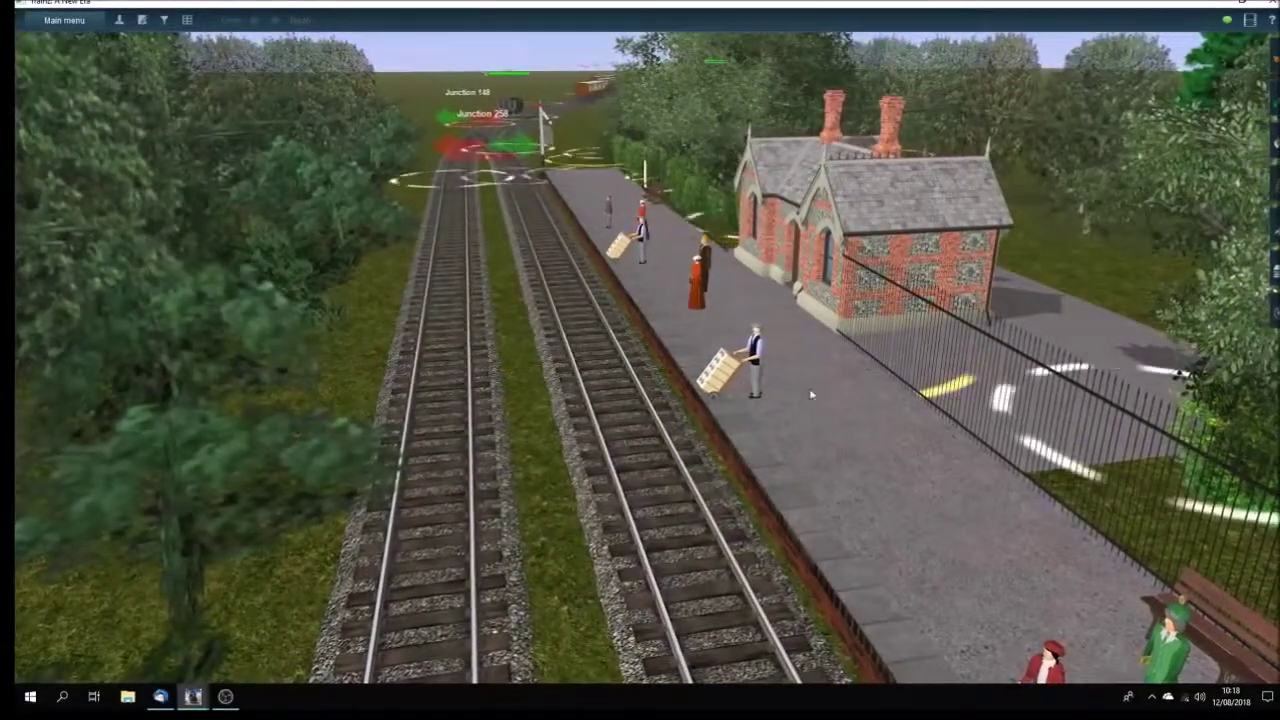
pyautogui.moveTo(811, 395); pyautogui.dragTo(740, 316)
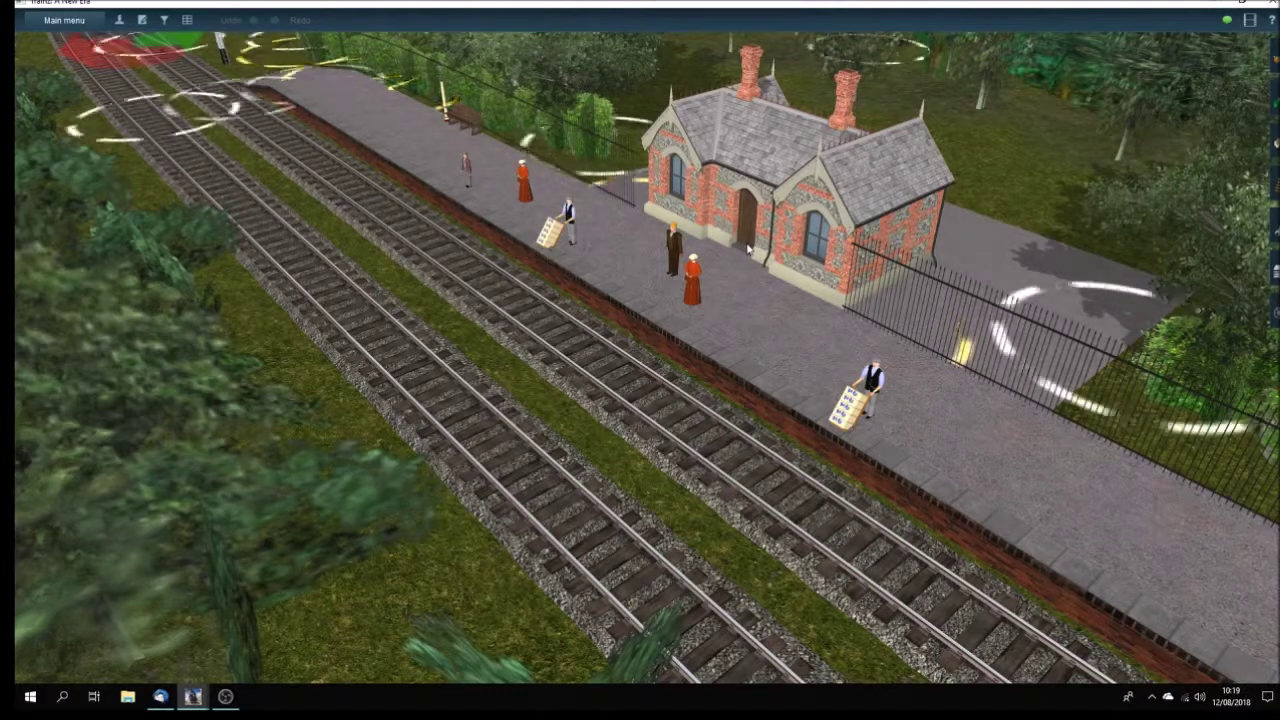
# Over an empty stretch of grass away from the station, find and select the SF GWR Princetown station as the object to add.
pyautogui.scroll(-5, 748, 250)
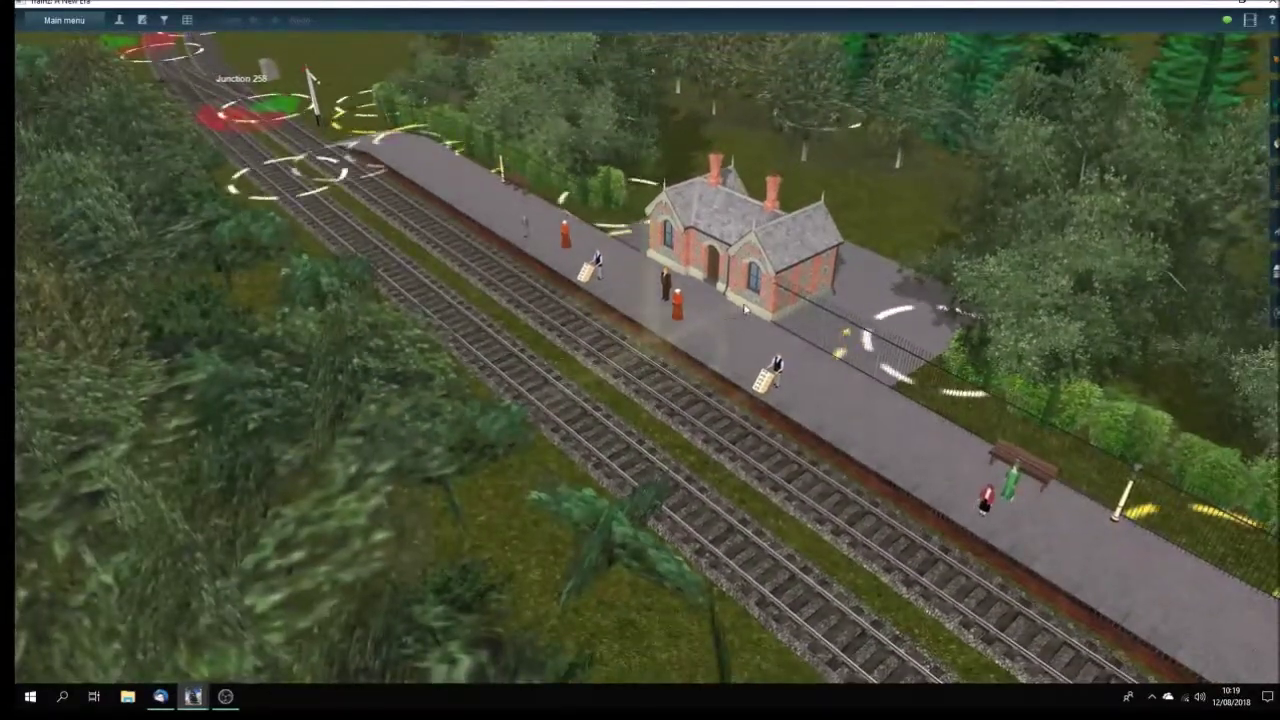
pyautogui.rightClick(745, 309)
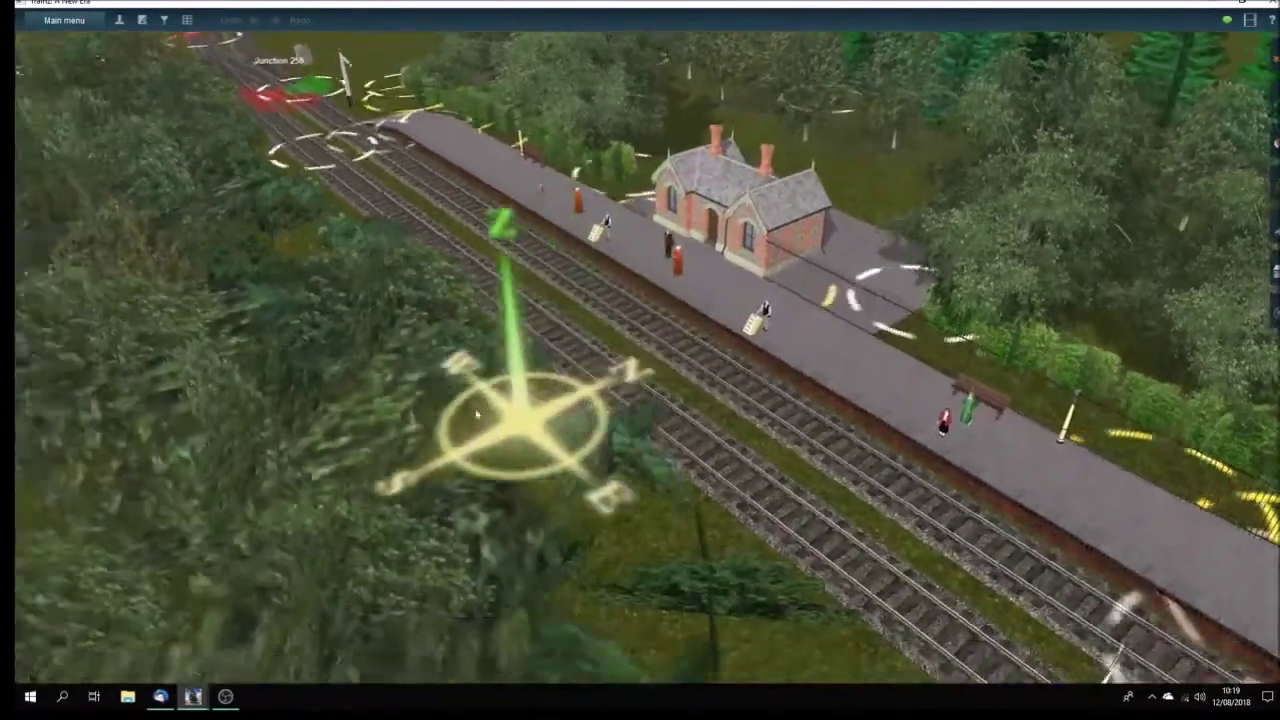
pyautogui.moveTo(477, 414); pyautogui.dragTo(595, 366)
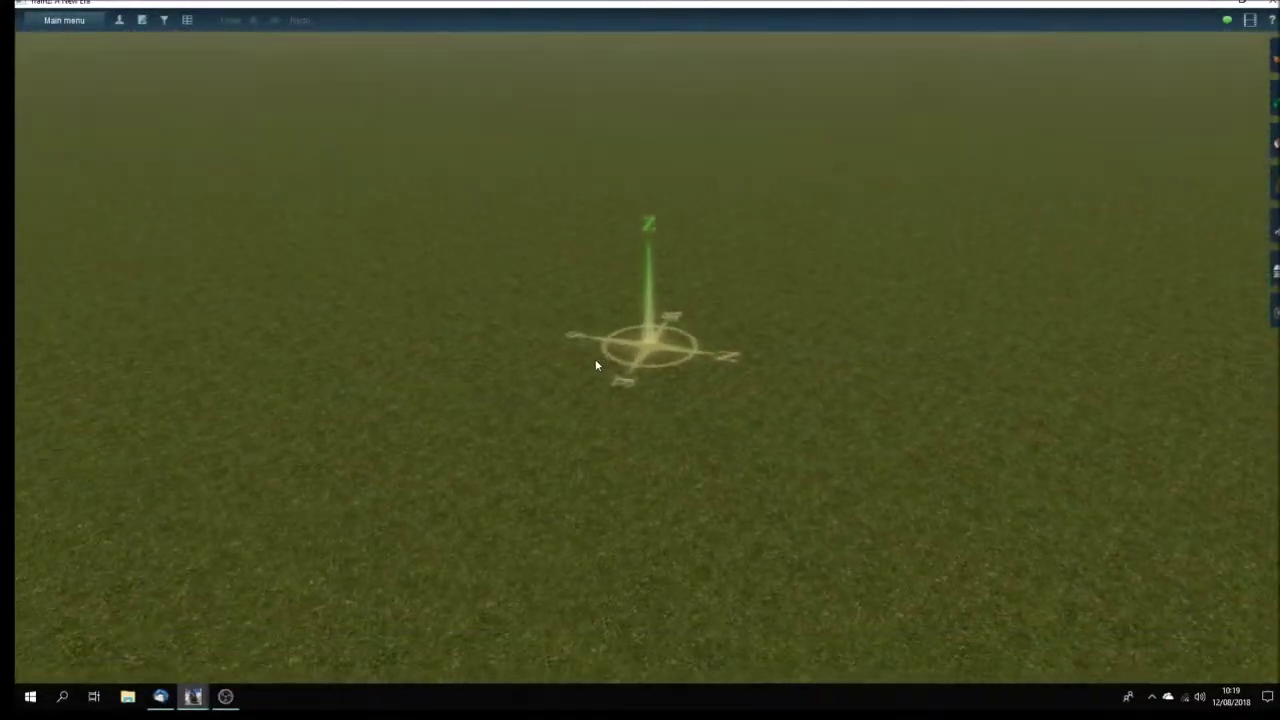
pyautogui.click(1275, 145)
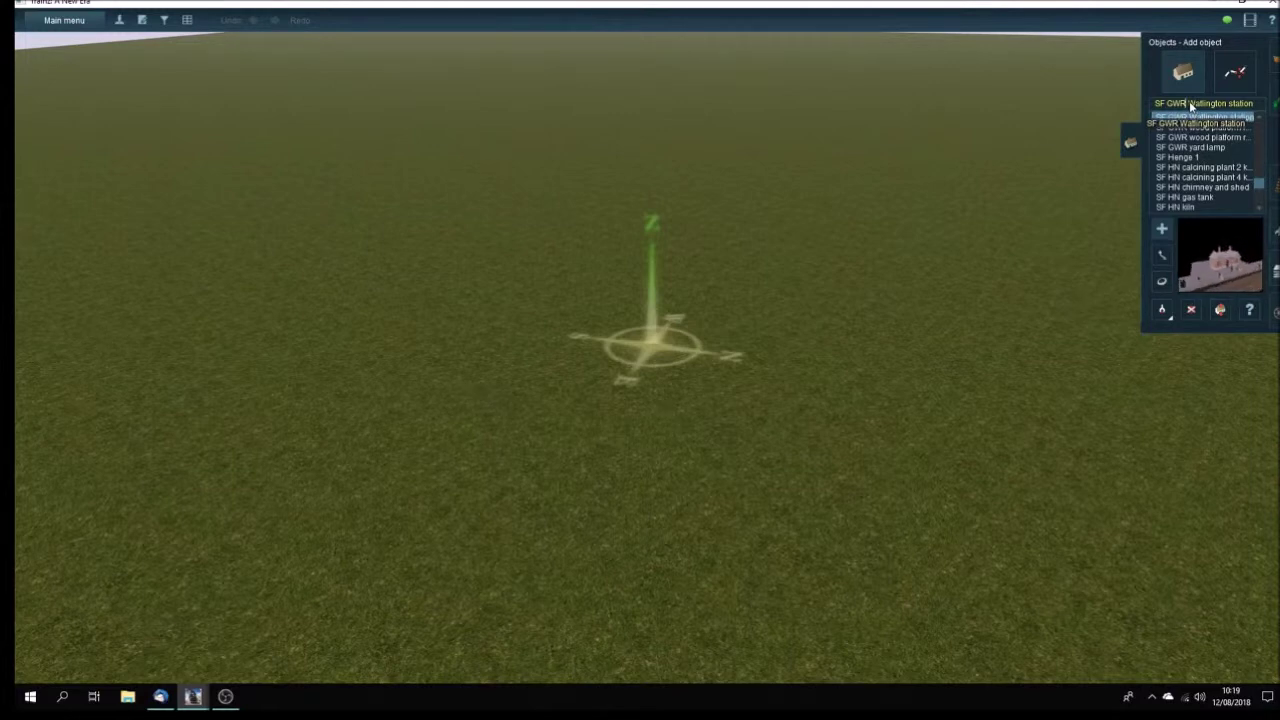
pyautogui.press('Delete')
pyautogui.press('Delete')
pyautogui.press('Delete')
pyautogui.press('Delete')
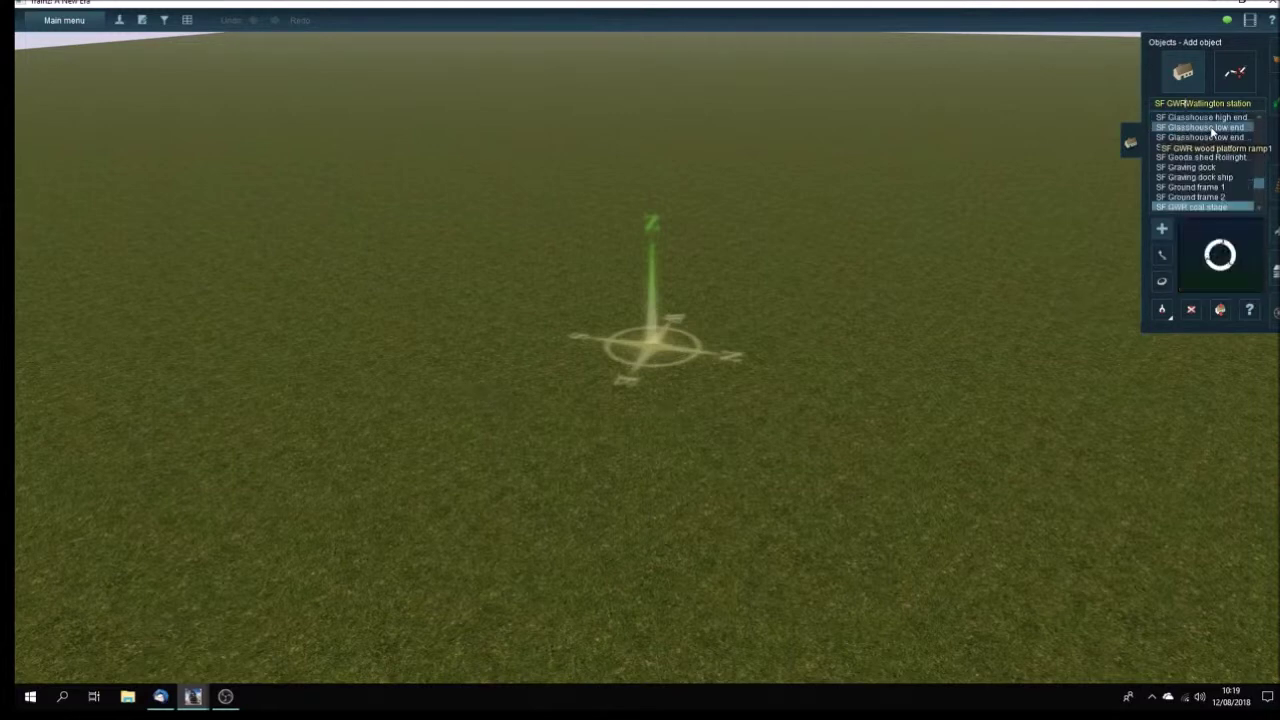
pyautogui.scroll(-5, 1212, 130)
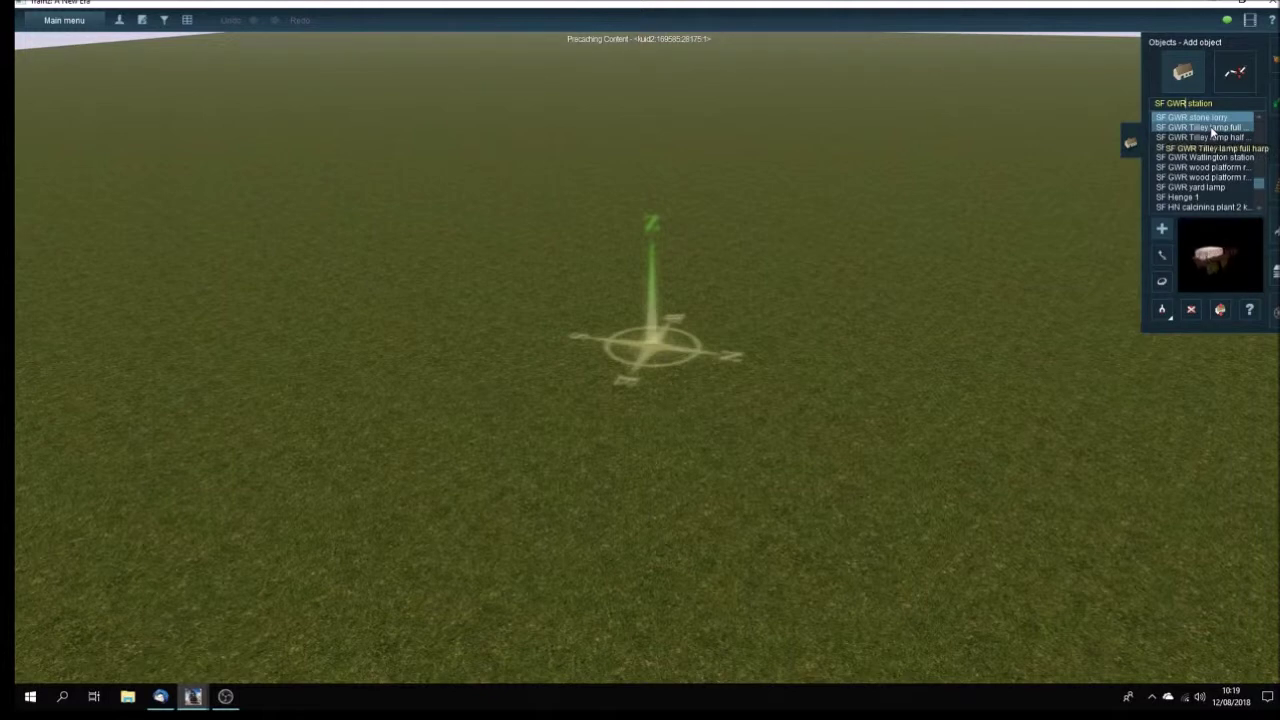
pyautogui.scroll(4, 1213, 130)
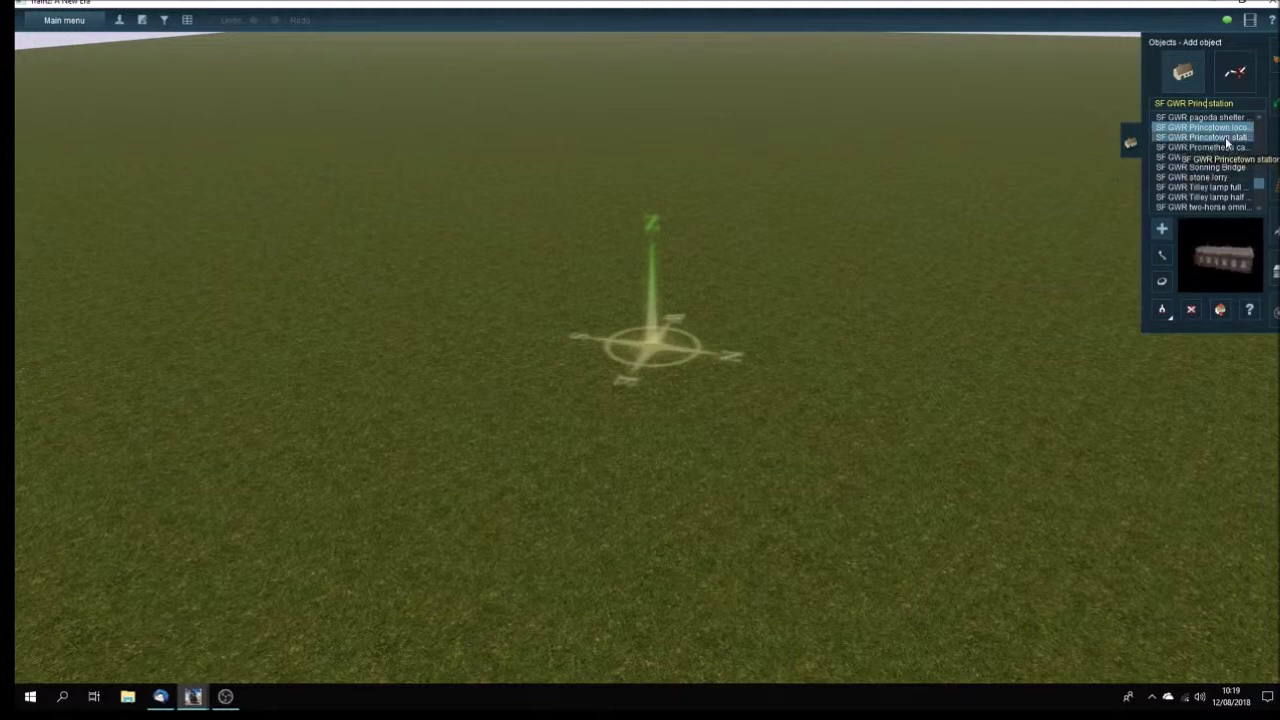
pyautogui.click(1227, 138)
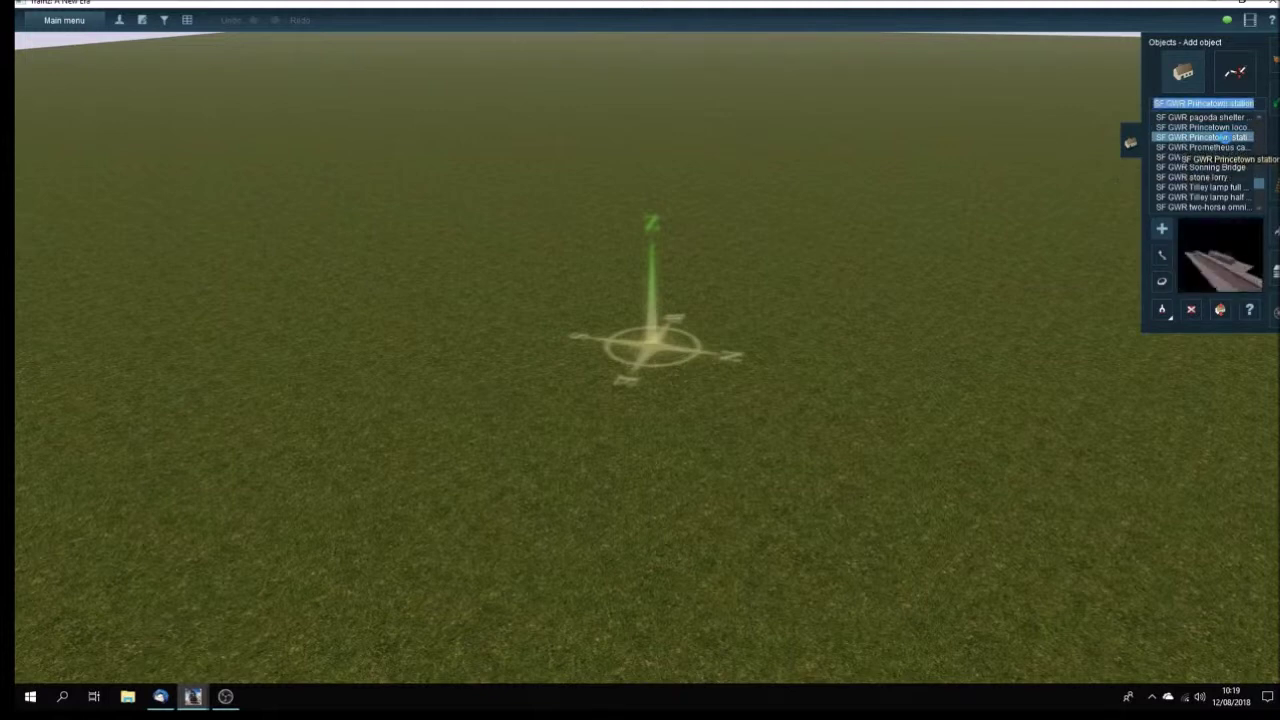
# Place the SF GWR Princetown station on the empty grass.
pyautogui.click(759, 367)
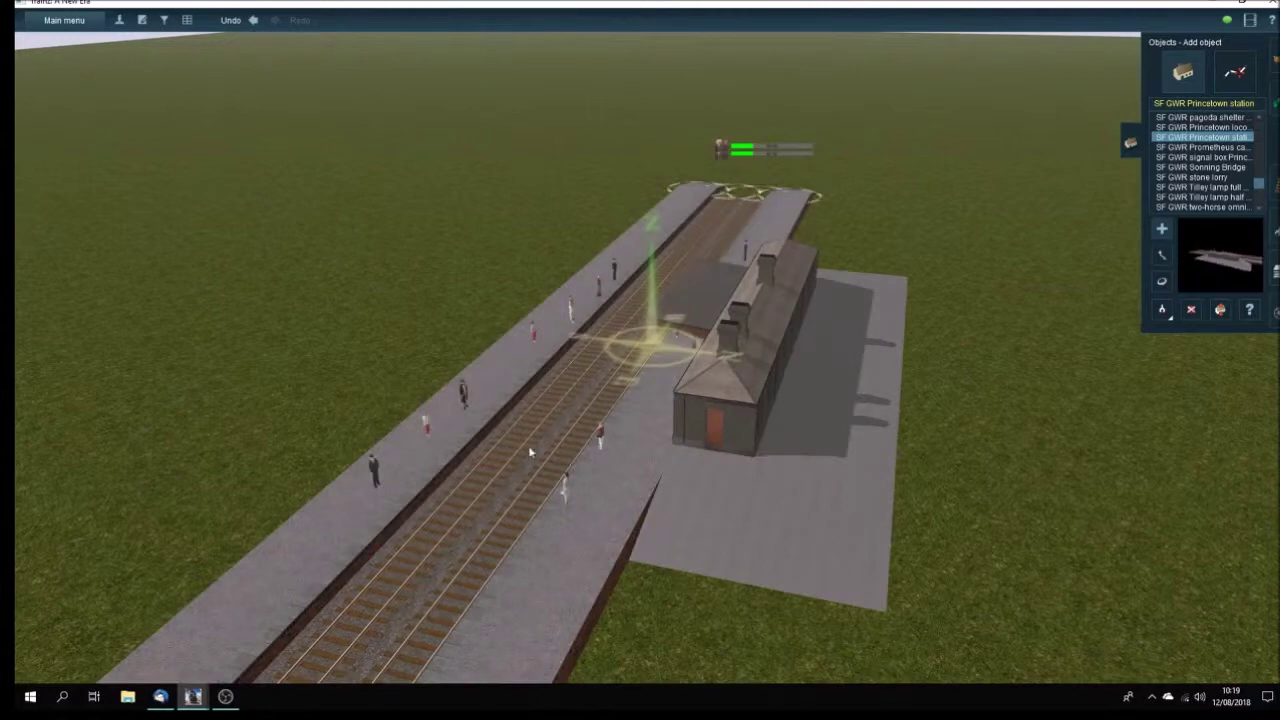
# Examine the newly placed station from both sides, from above and at track level between the platforms.
pyautogui.press('Right')
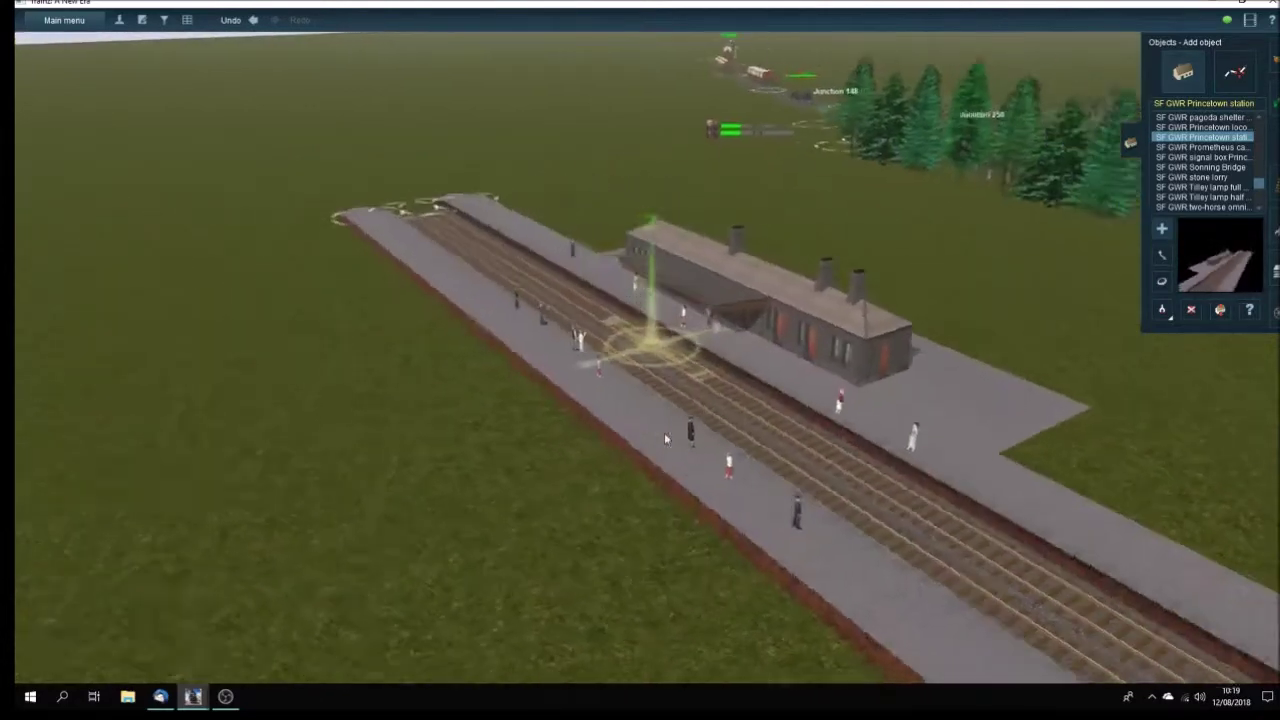
pyautogui.press('Down')
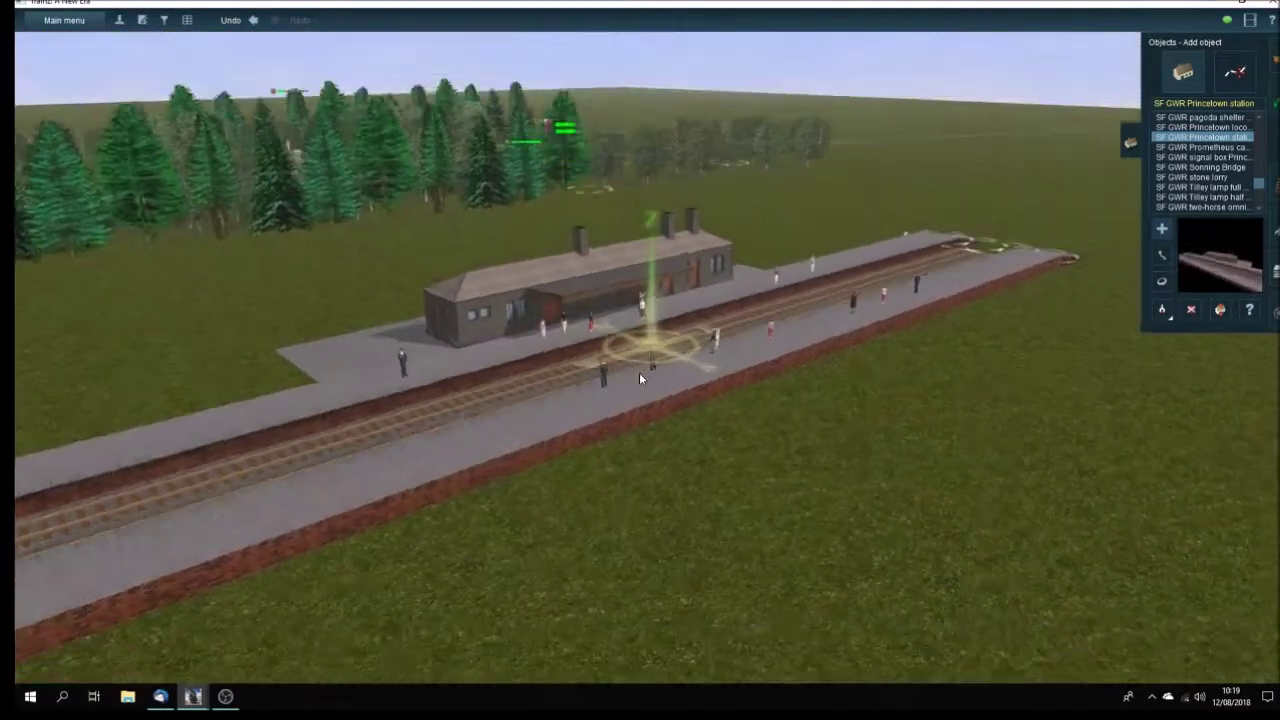
pyautogui.press('Up')
pyautogui.scroll(5, 640, 378)
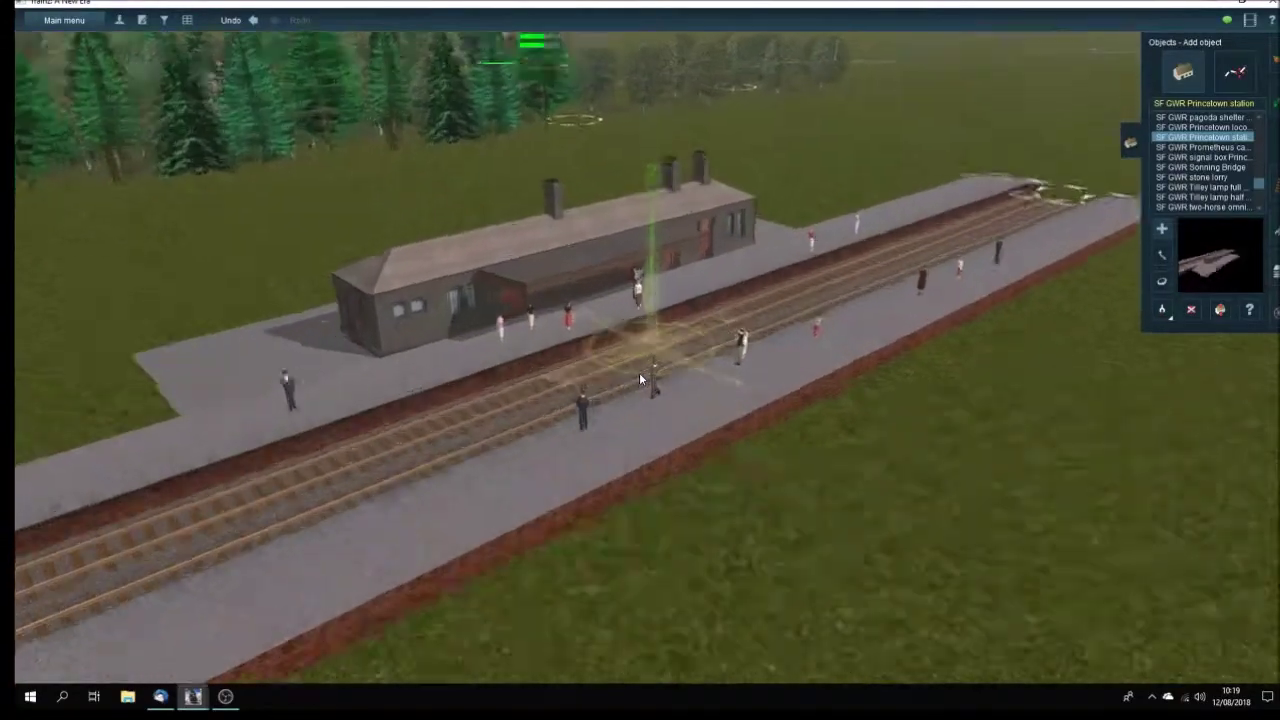
pyautogui.press('Right')
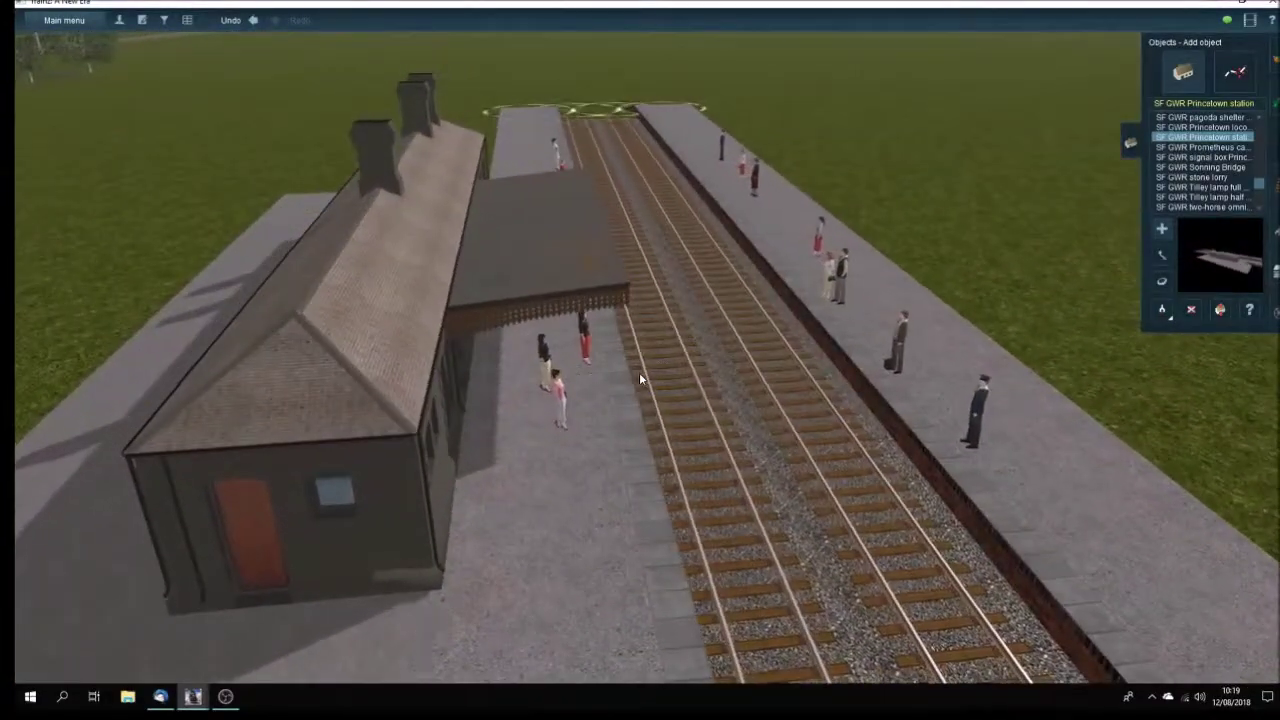
pyautogui.press('Left')
pyautogui.press('Down')
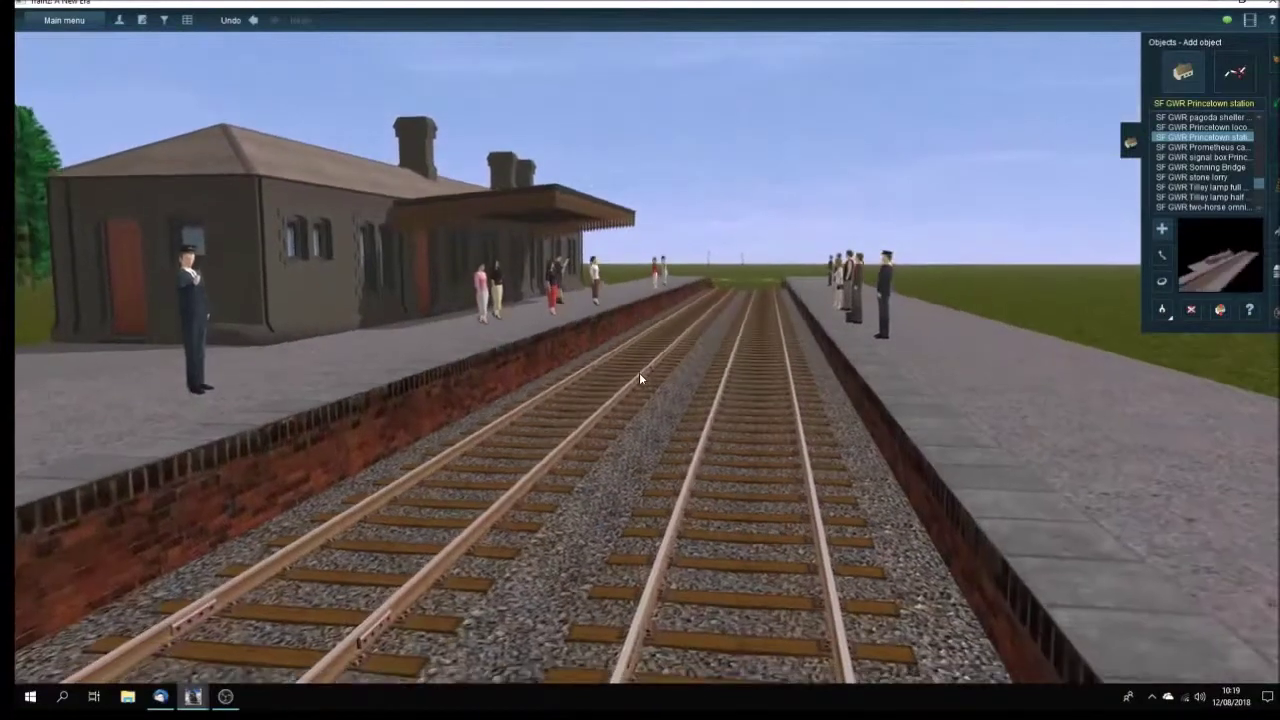
pyautogui.press('Up')
pyautogui.scroll(-6, 640, 377)
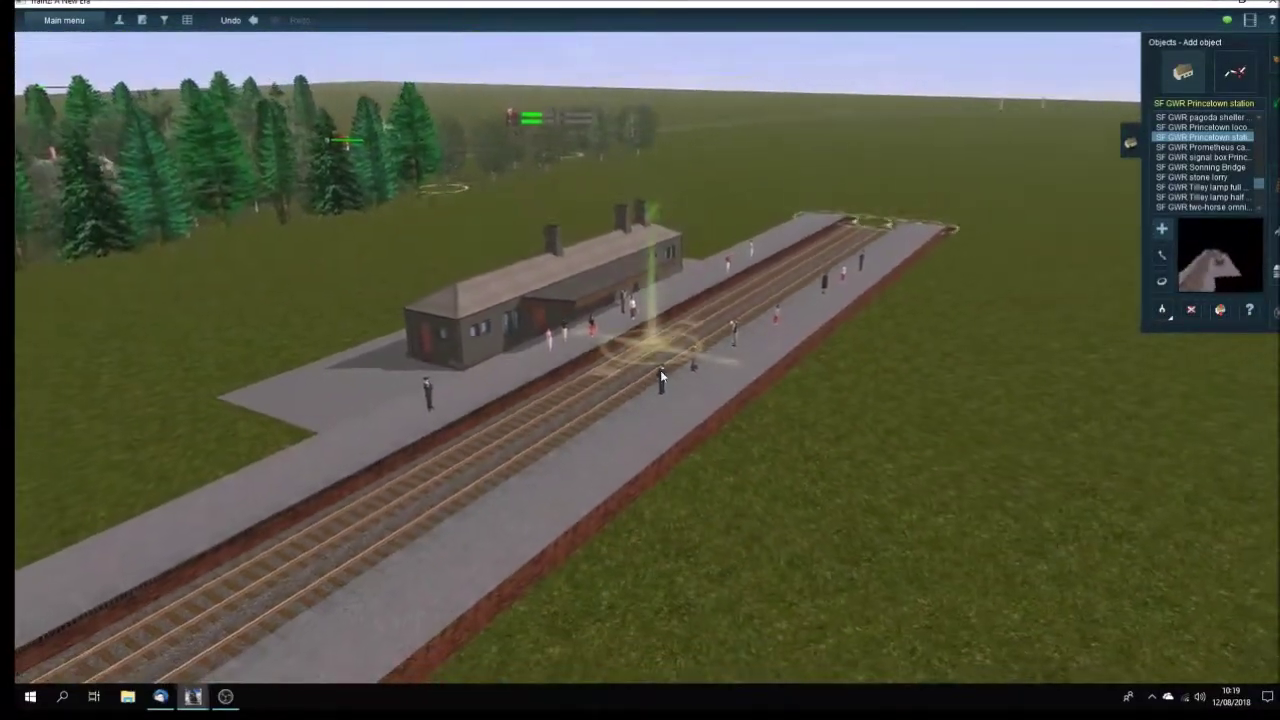
# Lay a TANE 1Trk Wood track from the open grass to the building-side line at the near end of the station.
pyautogui.rightClick(660, 373)
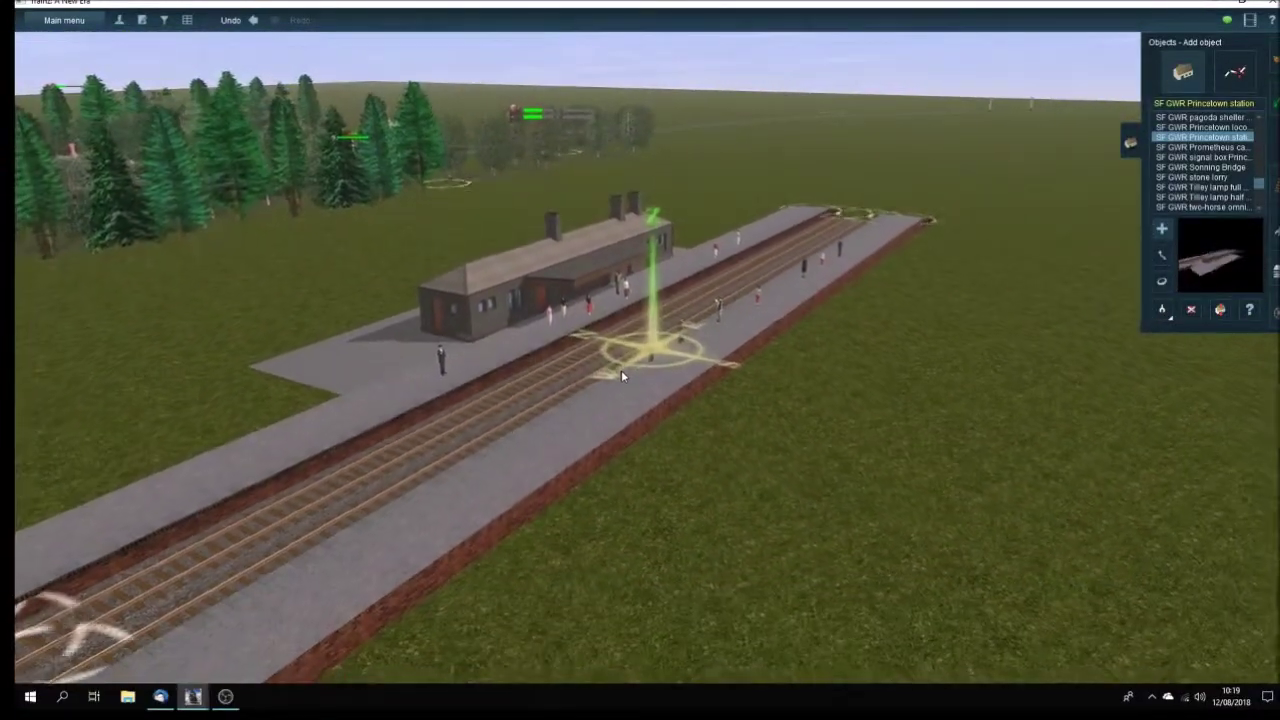
pyautogui.rightClick(617, 372)
pyautogui.rightClick(605, 374)
pyautogui.rightClick(606, 376)
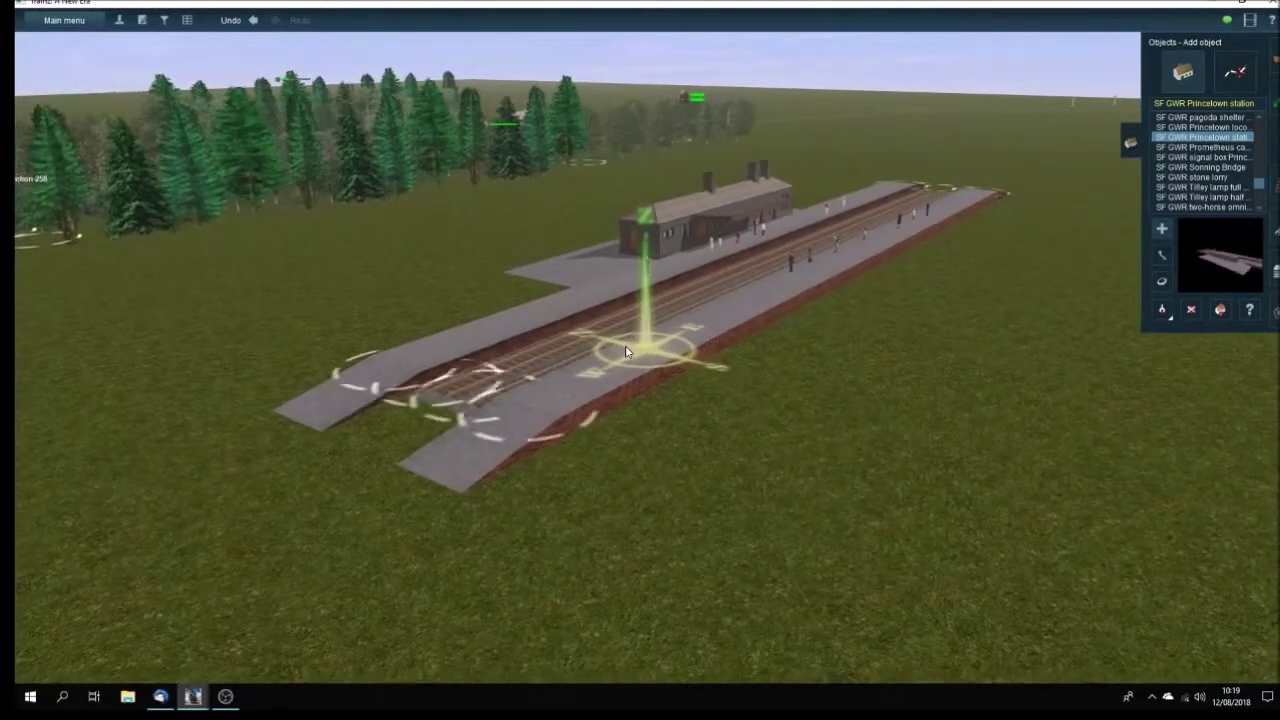
pyautogui.rightClick(633, 382)
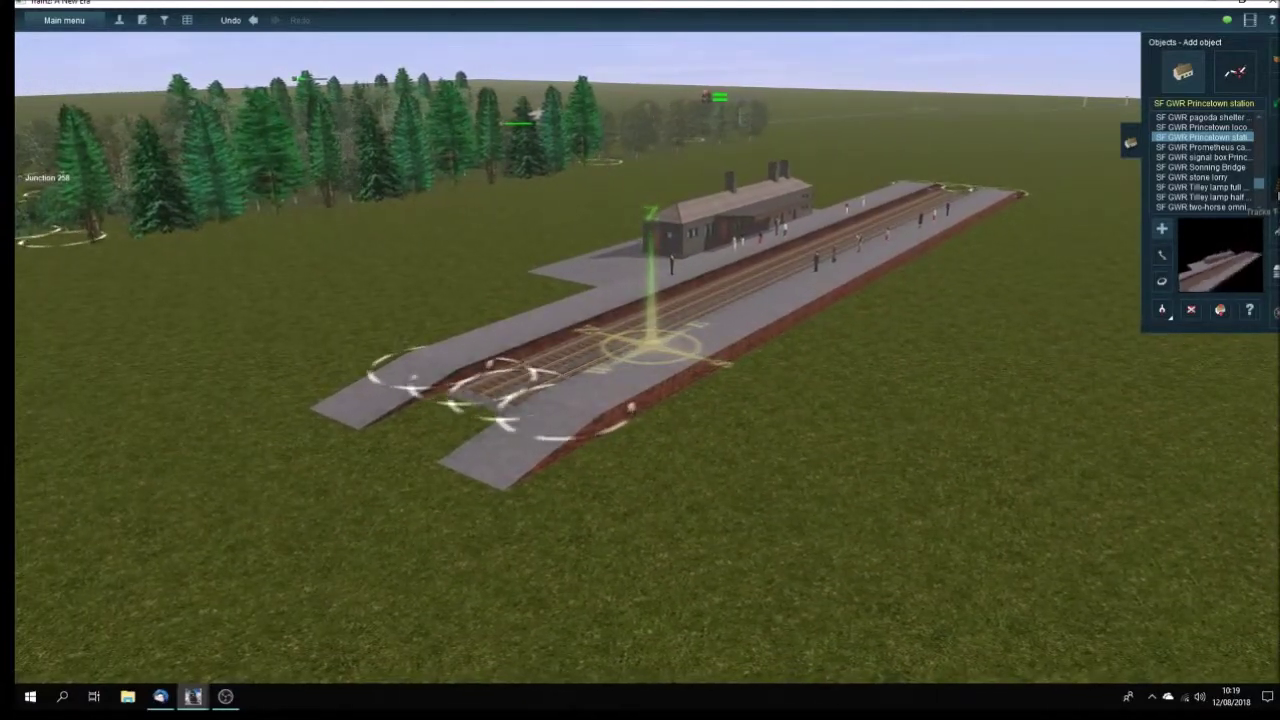
pyautogui.click(1276, 188)
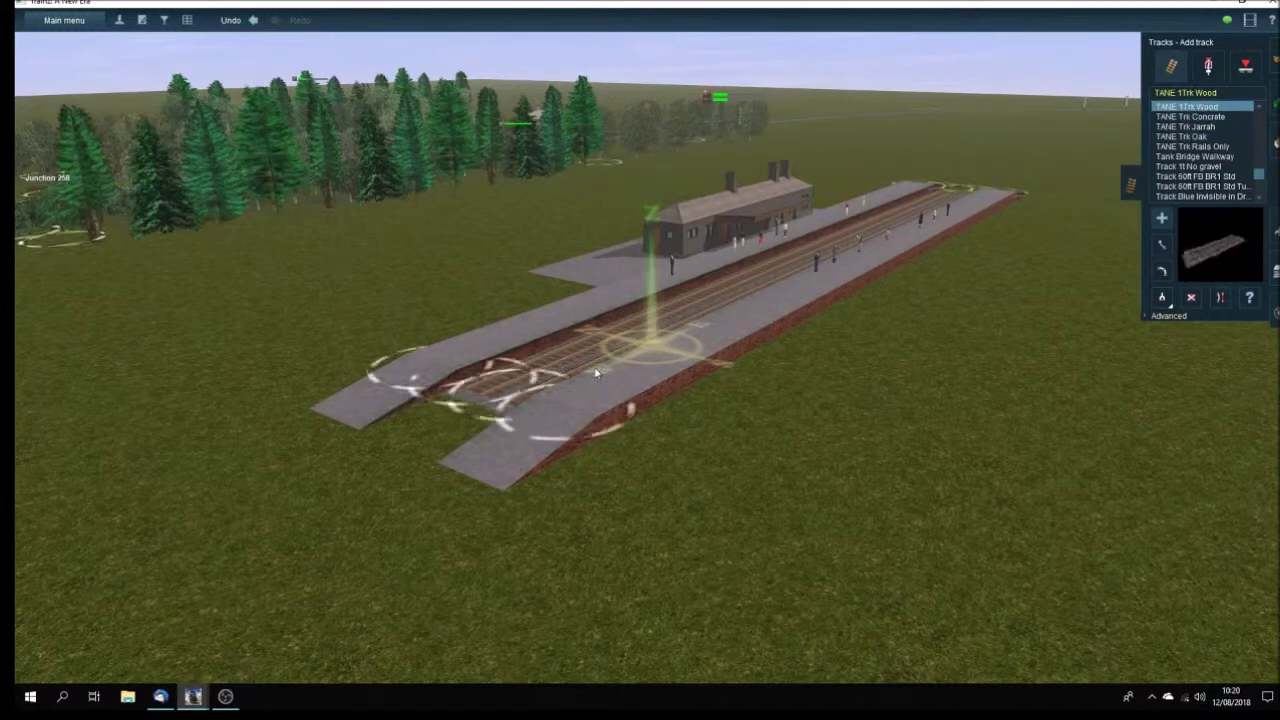
pyautogui.rightClick(432, 387)
pyautogui.rightClick(190, 480)
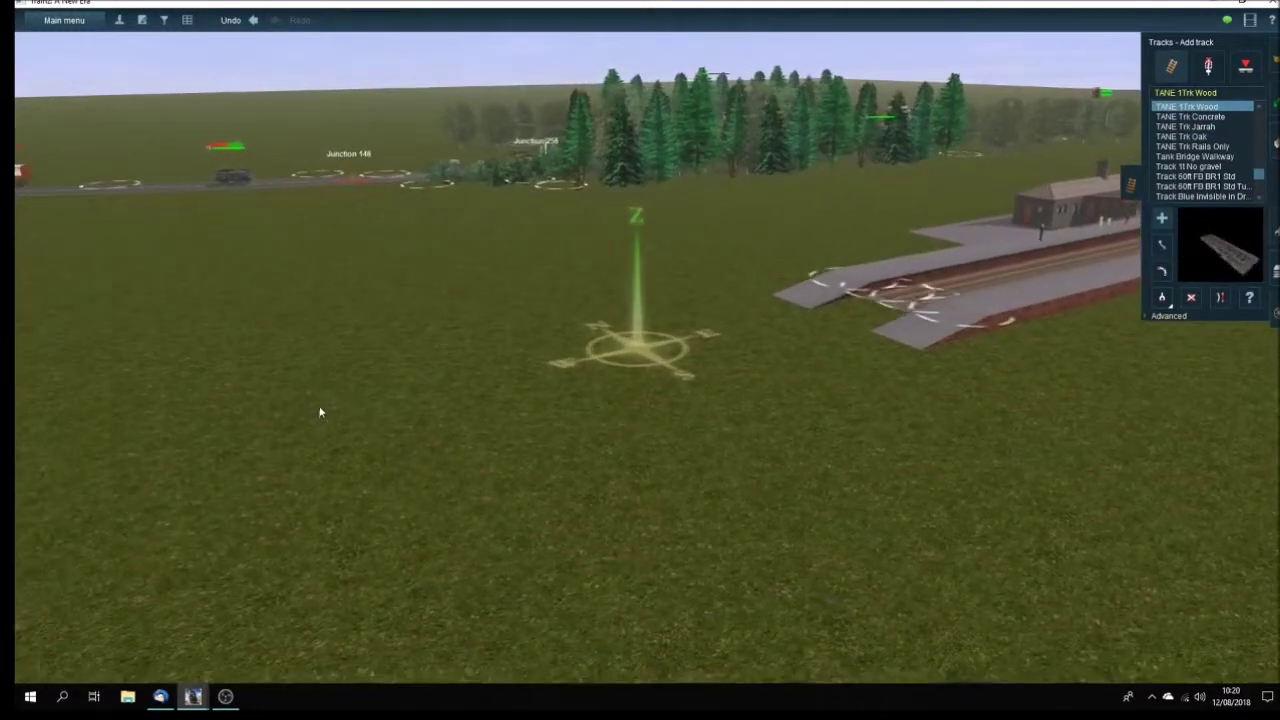
pyautogui.click(330, 404)
pyautogui.press('Up')
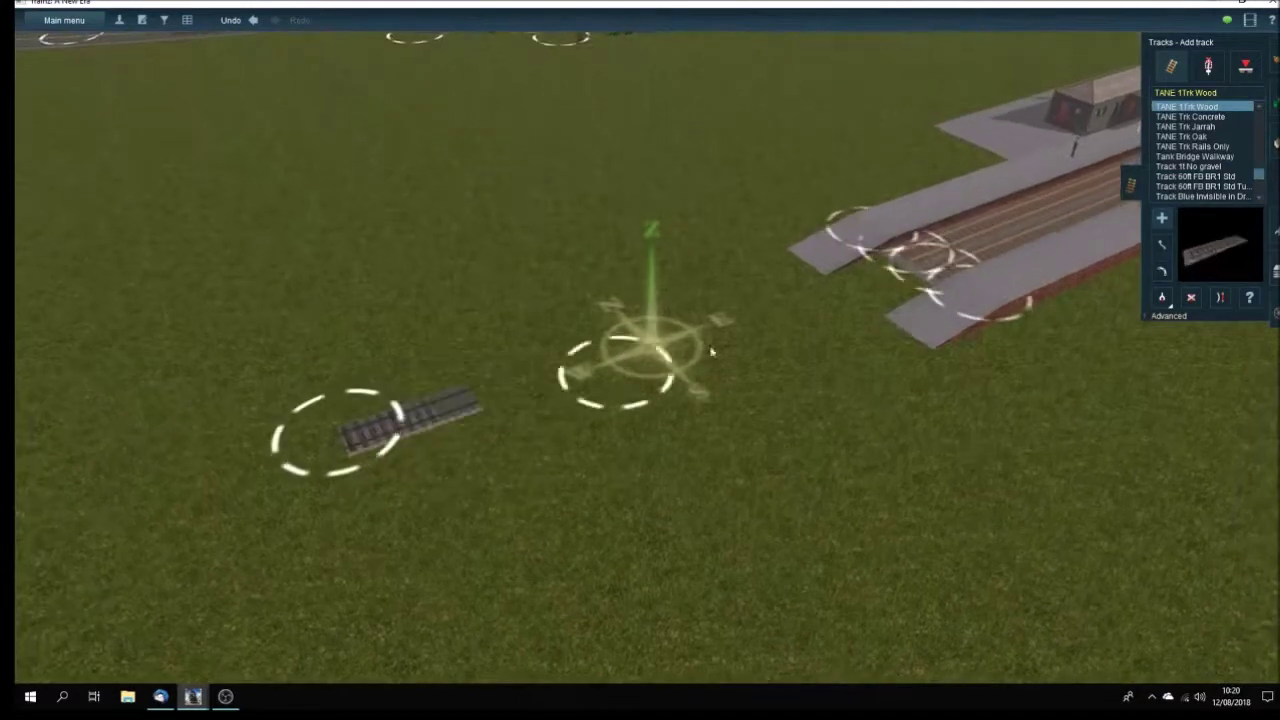
pyautogui.click(918, 258)
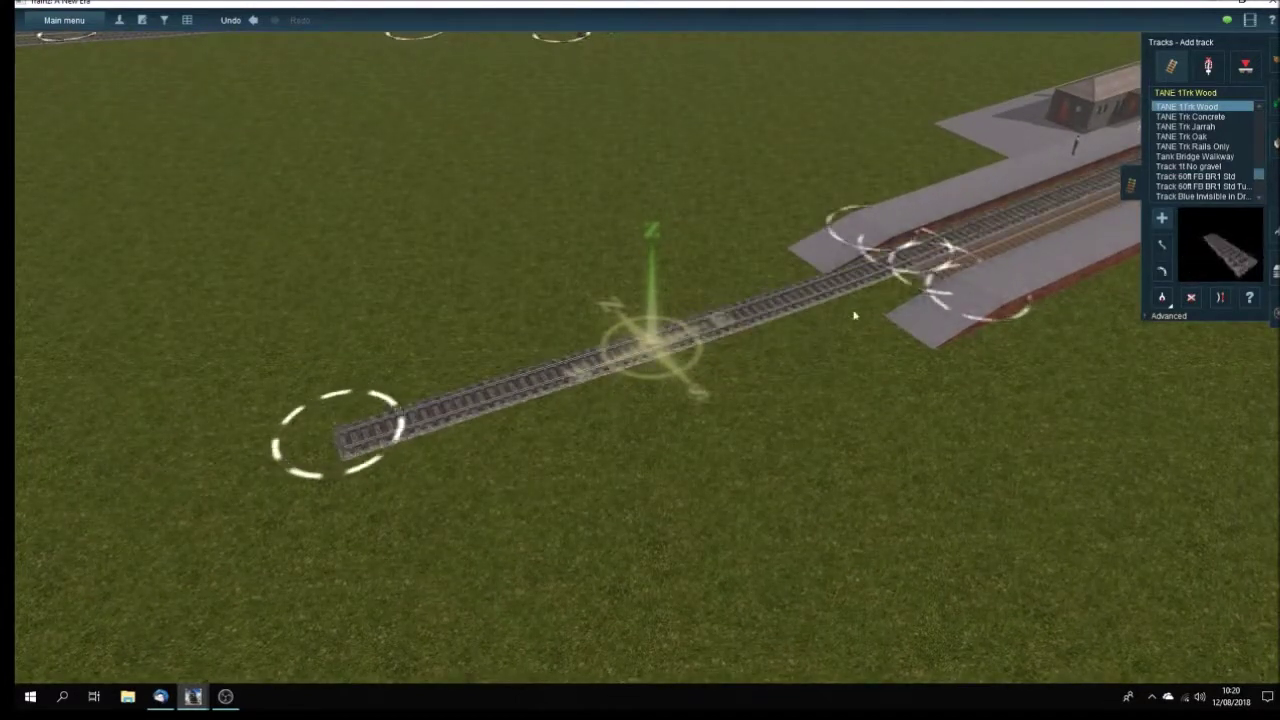
# Lay a second track to the station's other line and move its free end in so it runs parallel to the first track.
pyautogui.click(367, 562)
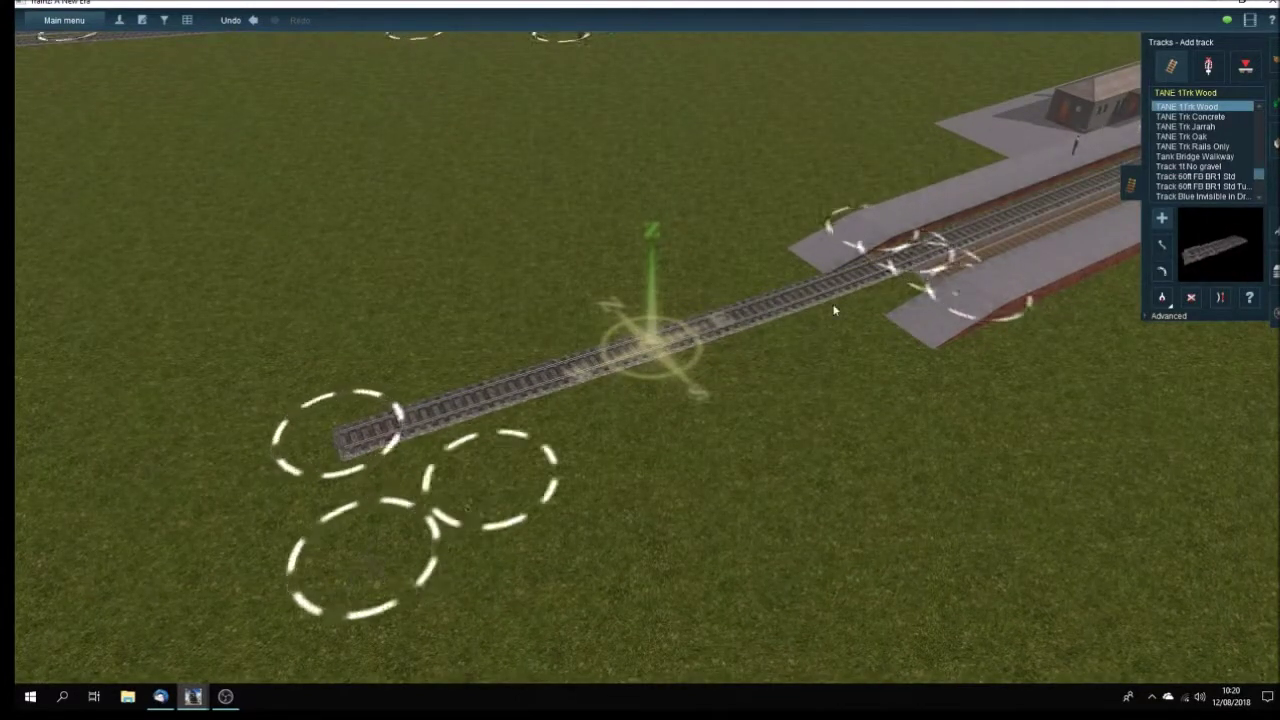
pyautogui.click(942, 281)
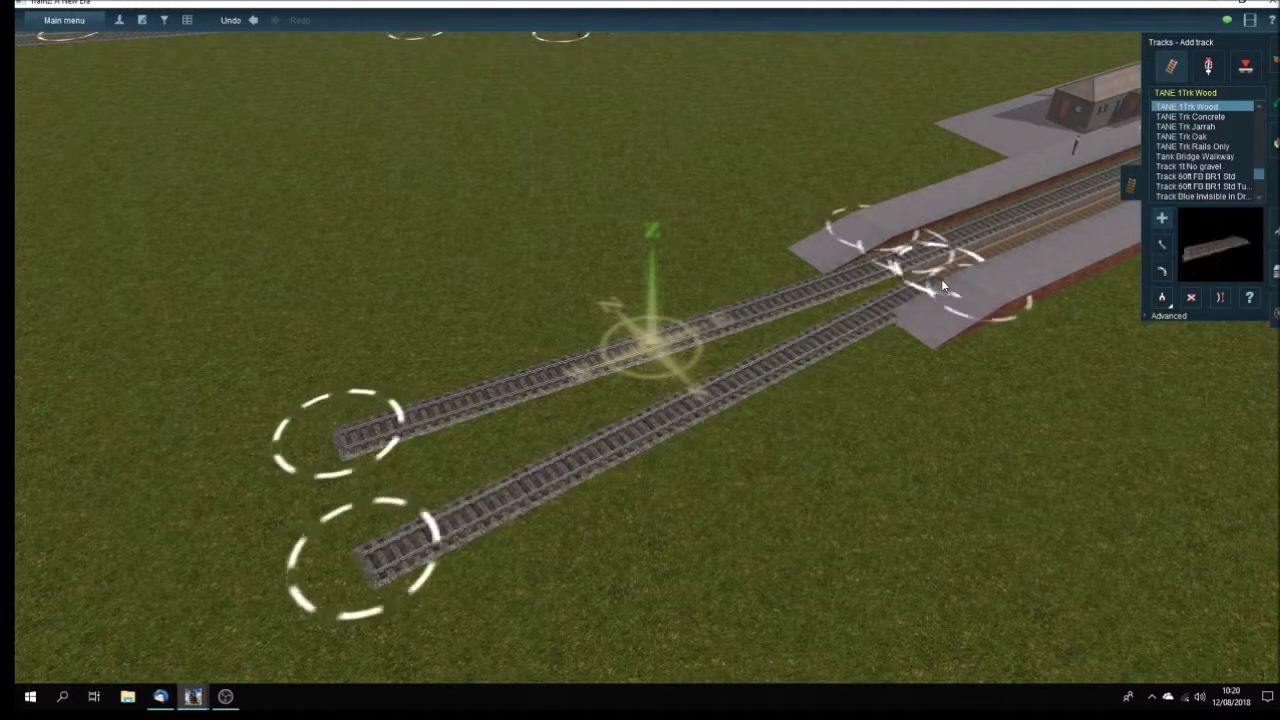
pyautogui.click(1162, 245)
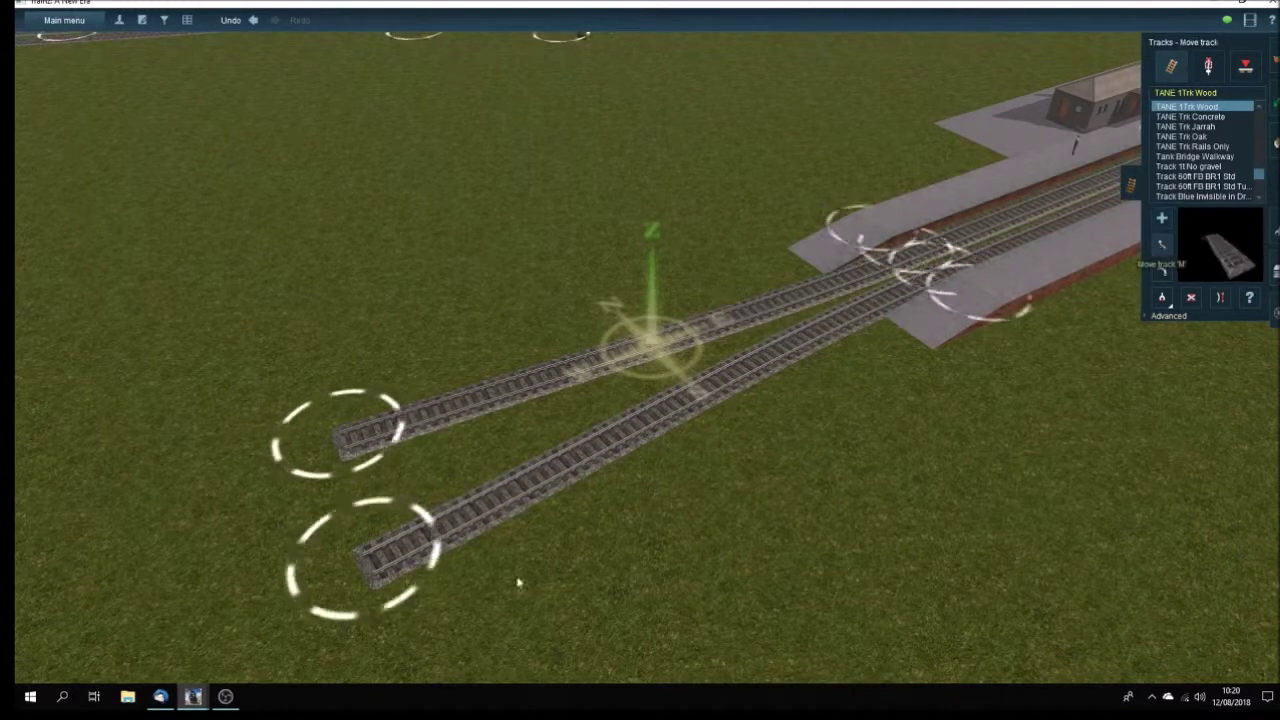
pyautogui.moveTo(389, 557); pyautogui.dragTo(351, 491)
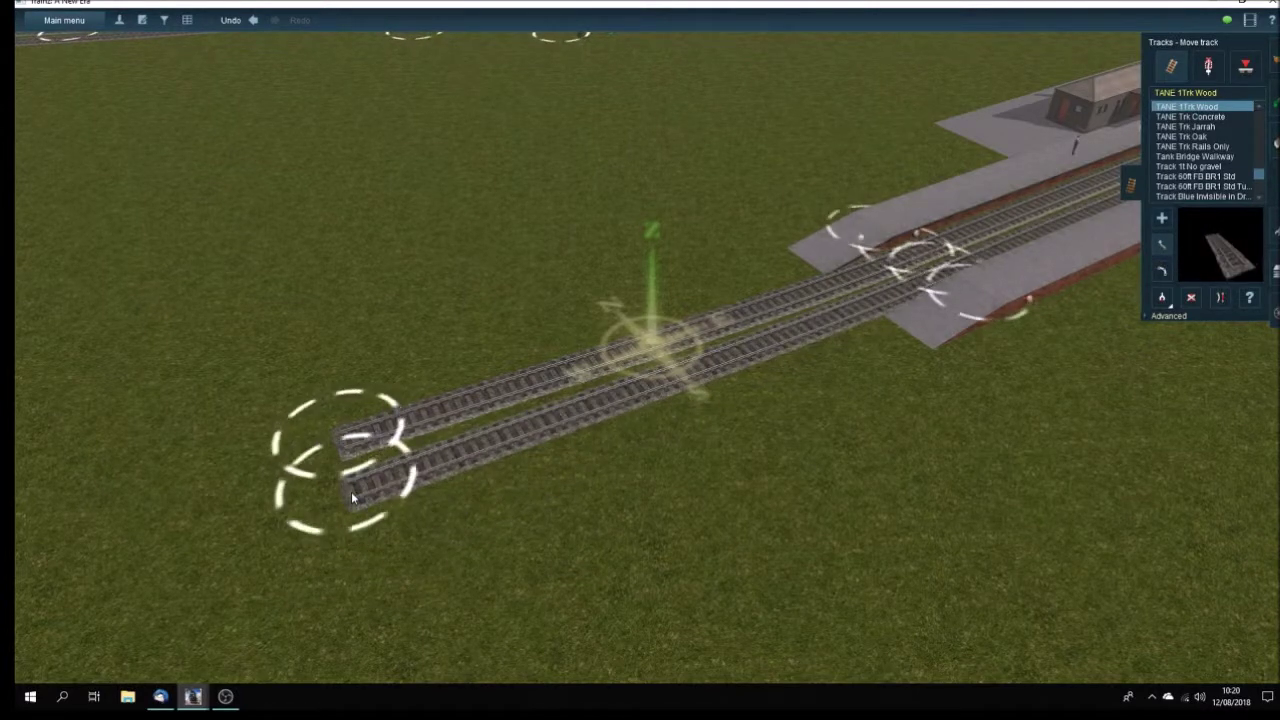
# Extend both station lines with parallel TANE 1Trk Wood tracks onto the grass beyond the far end of the platforms.
pyautogui.rightClick(830, 312)
pyautogui.rightClick(745, 262)
pyautogui.rightClick(757, 255)
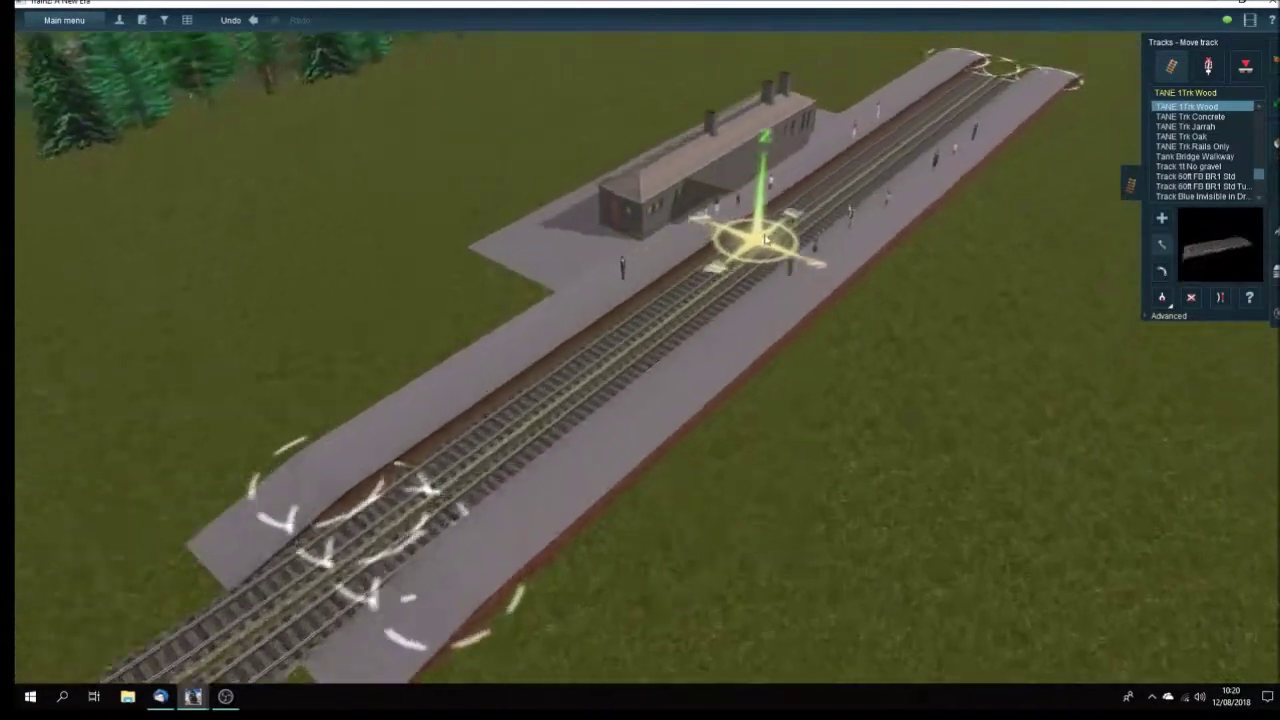
pyautogui.press('Up')
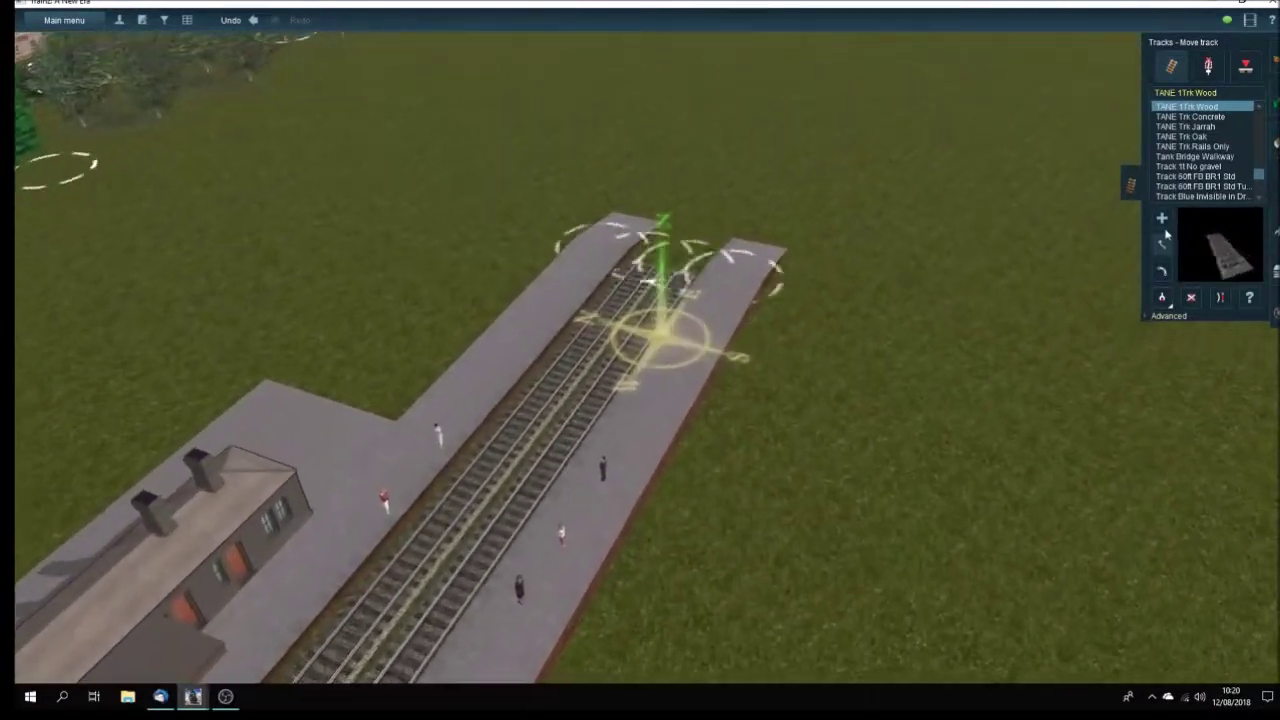
pyautogui.click(1162, 219)
pyautogui.moveTo(645, 265); pyautogui.dragTo(797, 62)
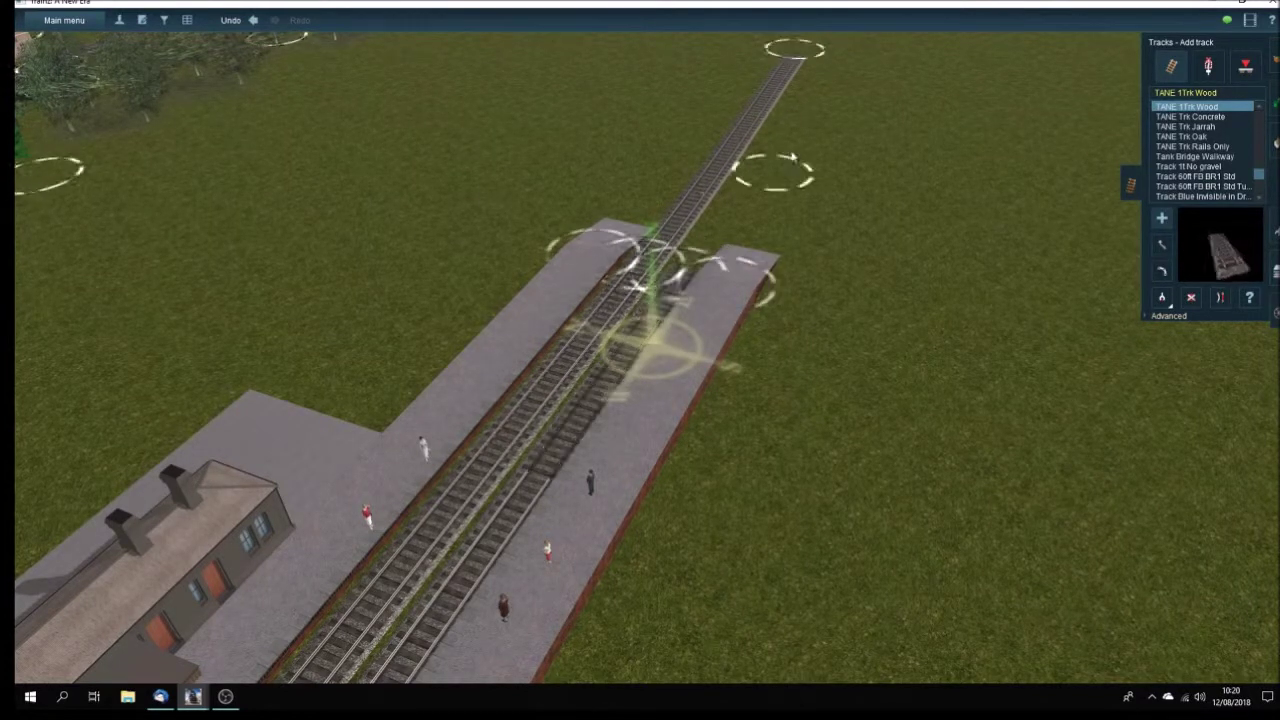
pyautogui.moveTo(791, 158); pyautogui.dragTo(832, 52)
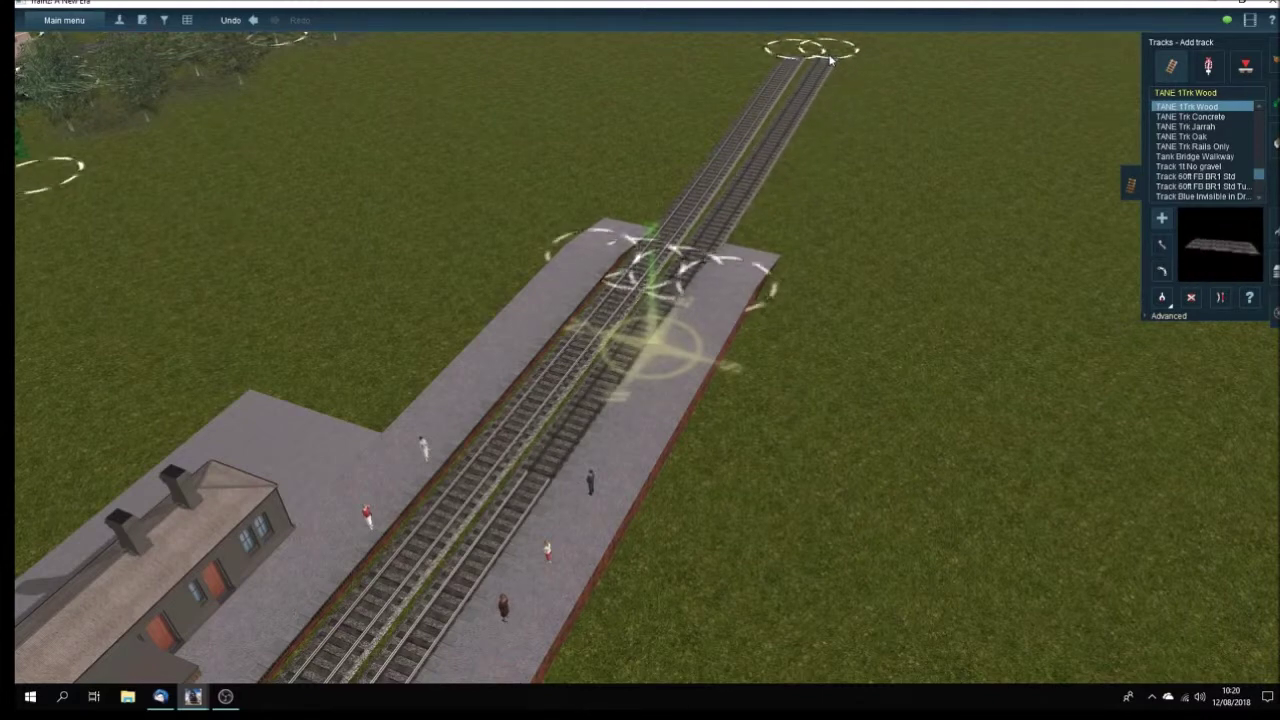
# Examine the station and its connected double track from the side, along the line and from above.
pyautogui.rightClick(800, 210)
pyautogui.rightClick(538, 420)
pyautogui.press('Left')
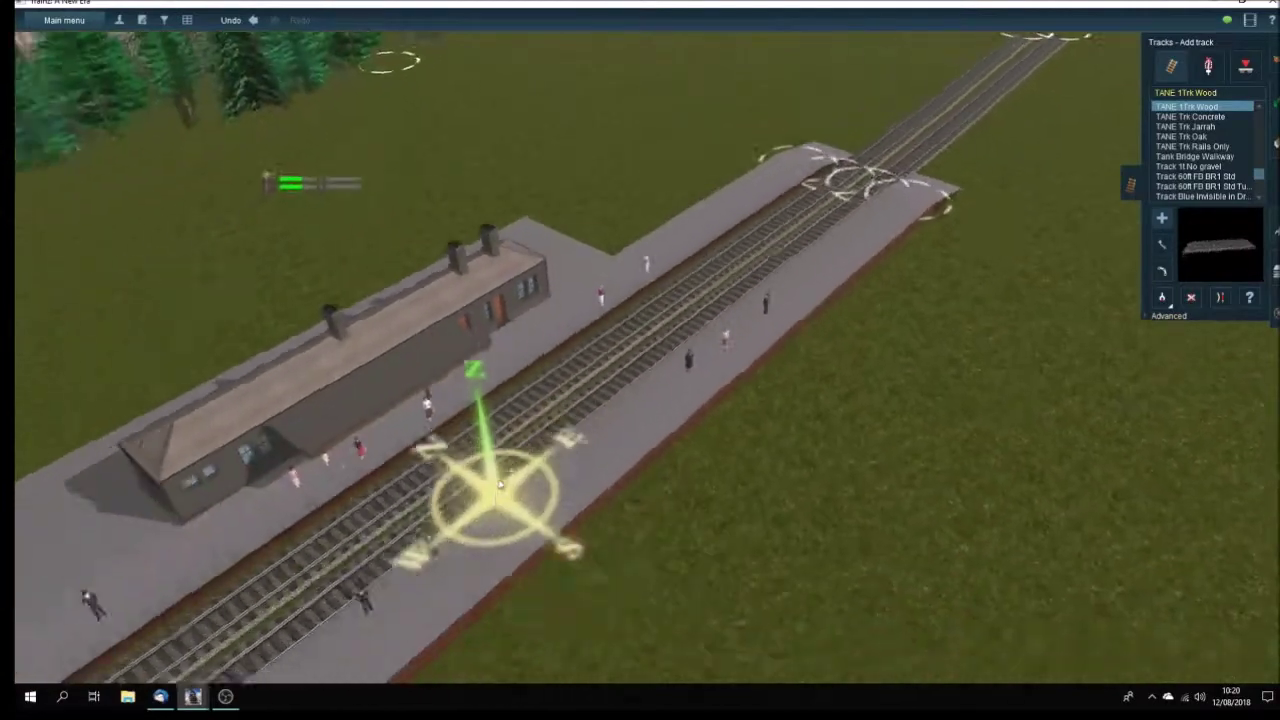
pyautogui.scroll(-3, 500, 485)
pyautogui.press('Down')
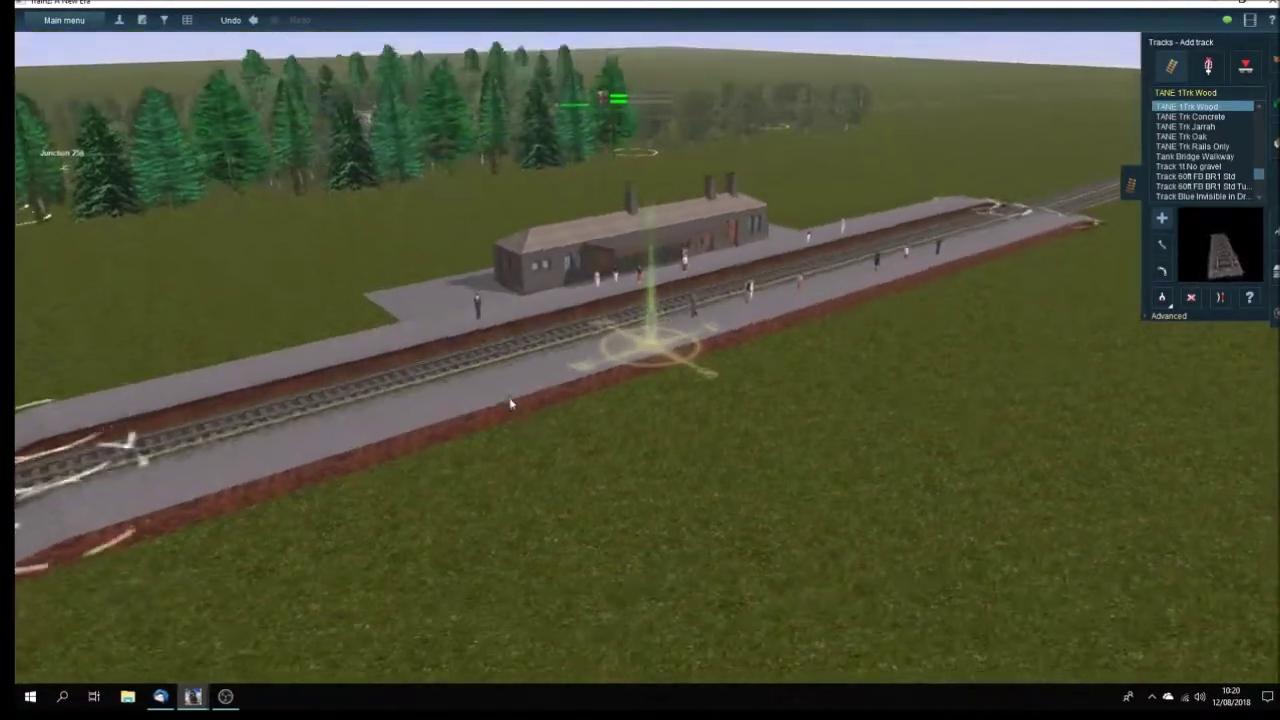
pyautogui.moveTo(510, 403); pyautogui.dragTo(737, 412)
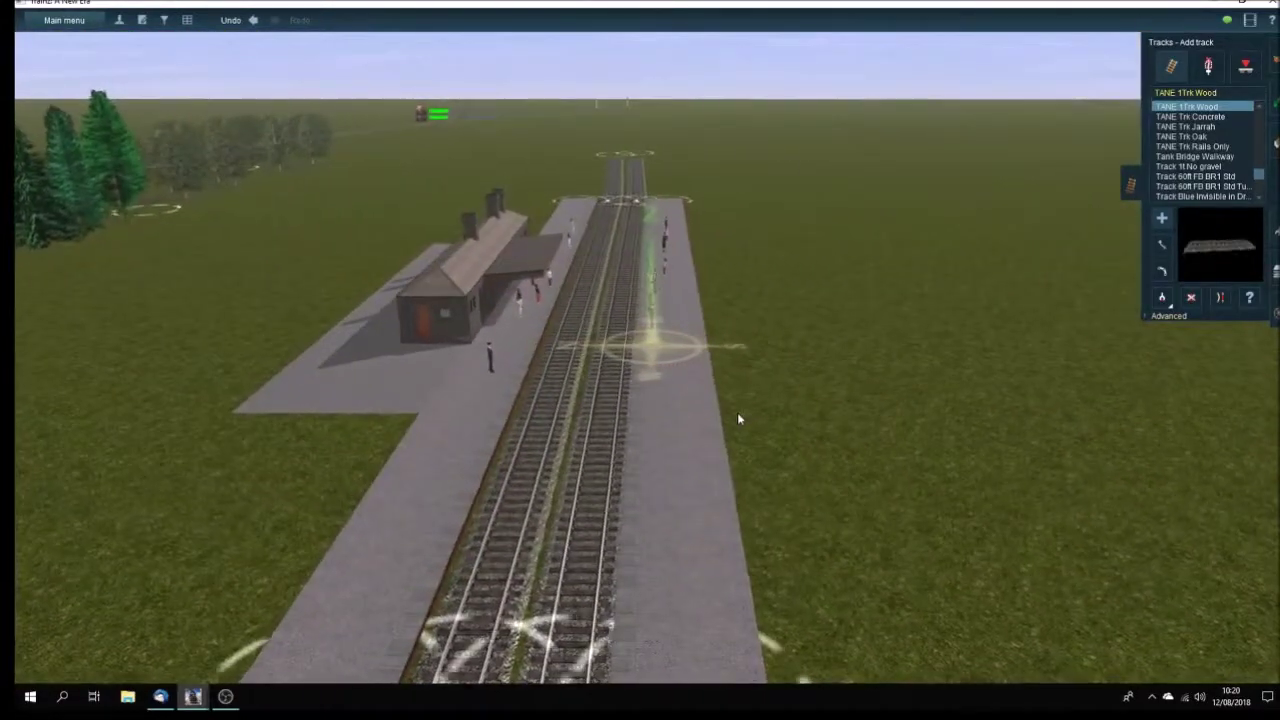
pyautogui.press('Right')
pyautogui.press('Left')
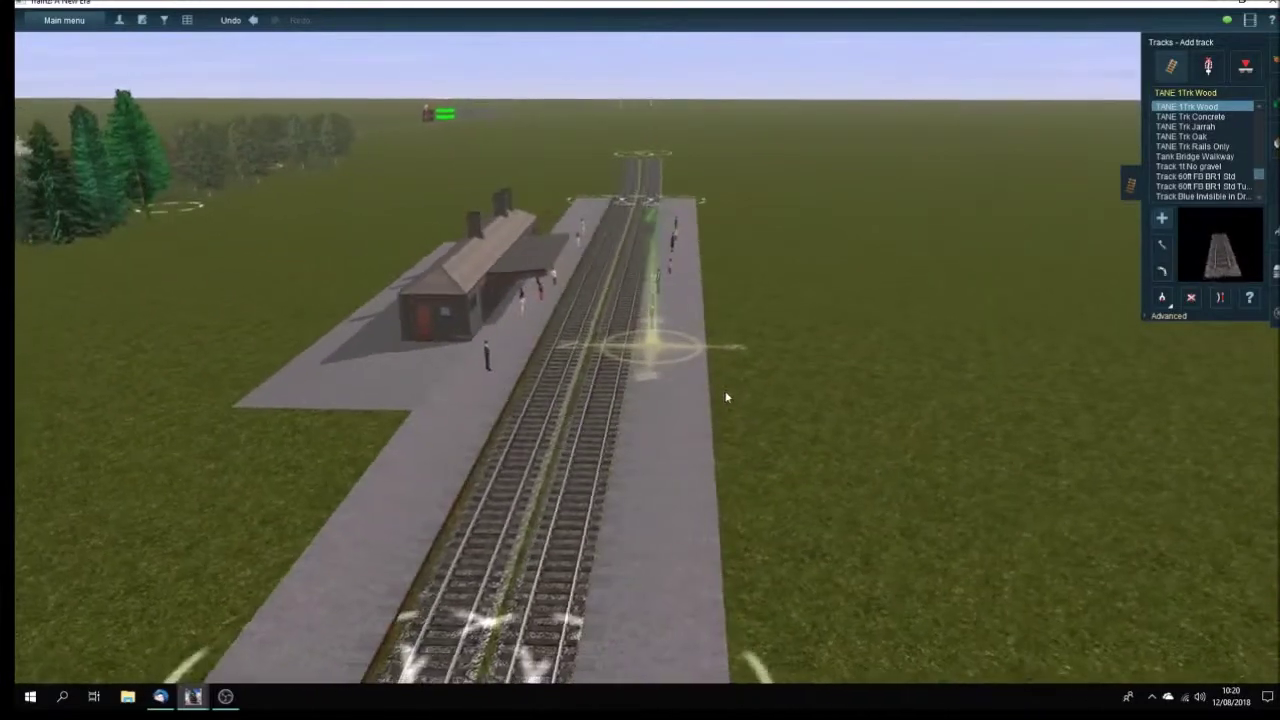
pyautogui.press('Left')
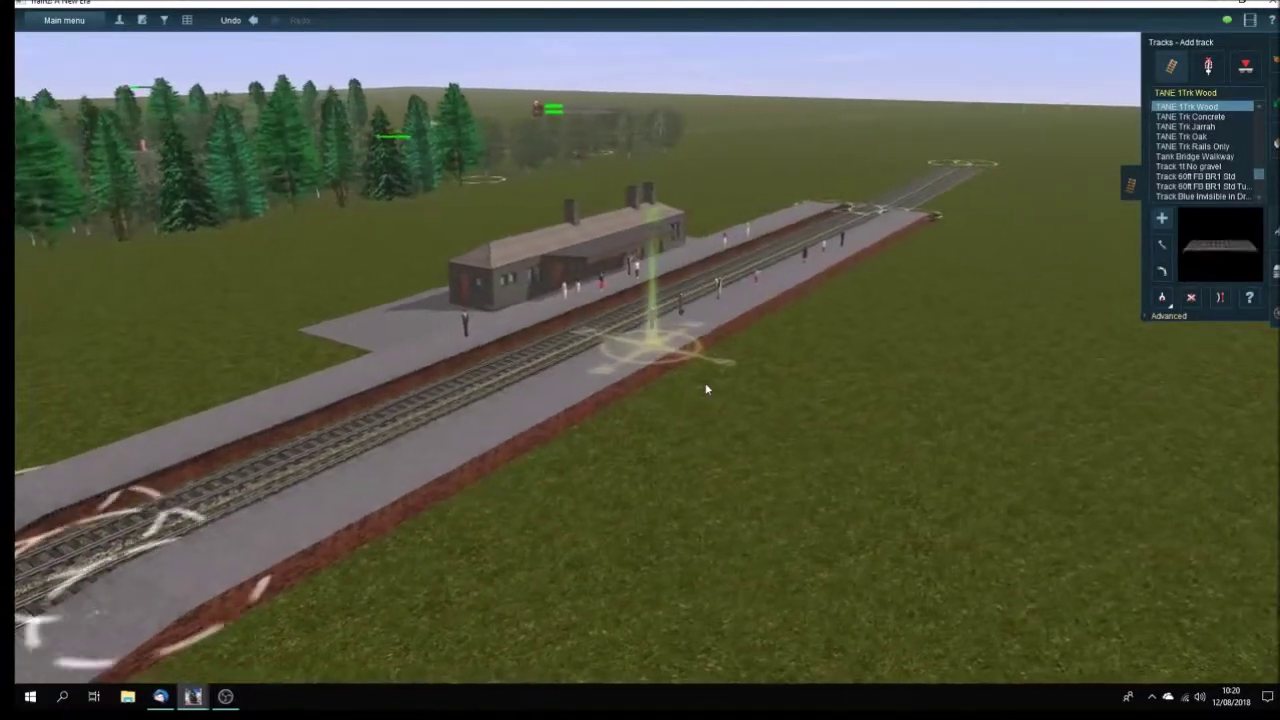
pyautogui.moveTo(705, 389); pyautogui.dragTo(770, 316)
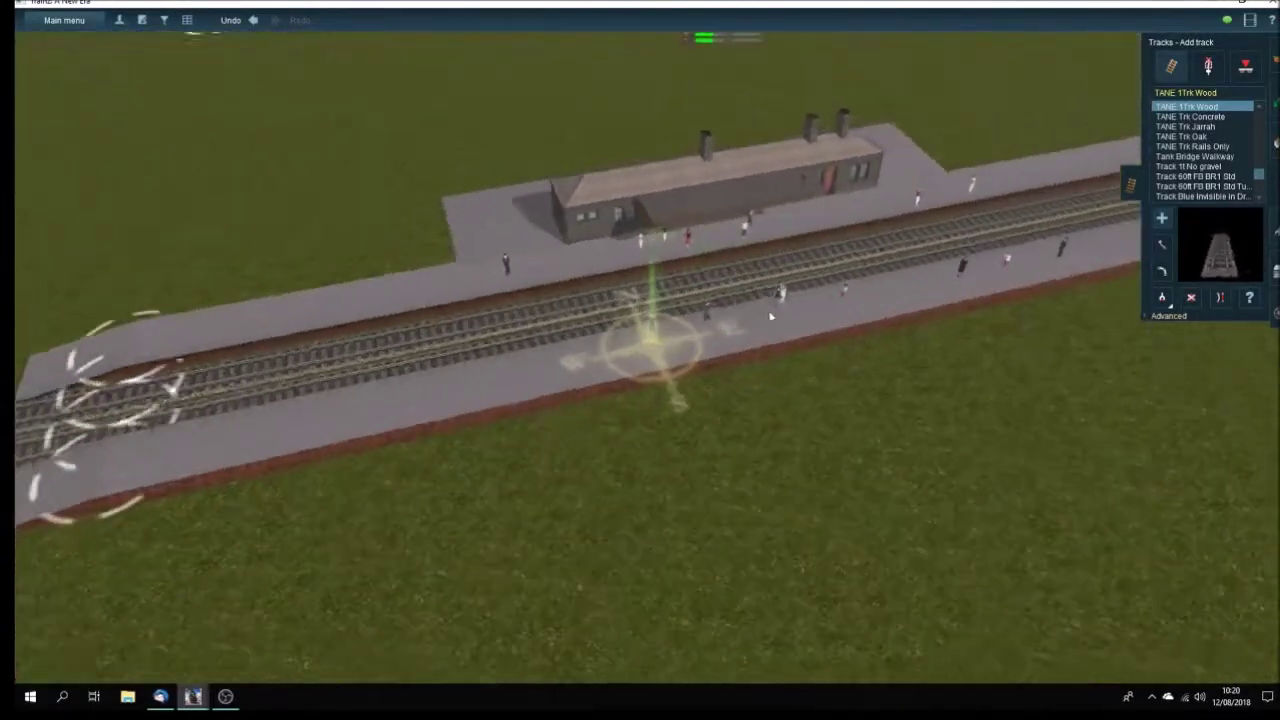
pyautogui.scroll(-5, 770, 316)
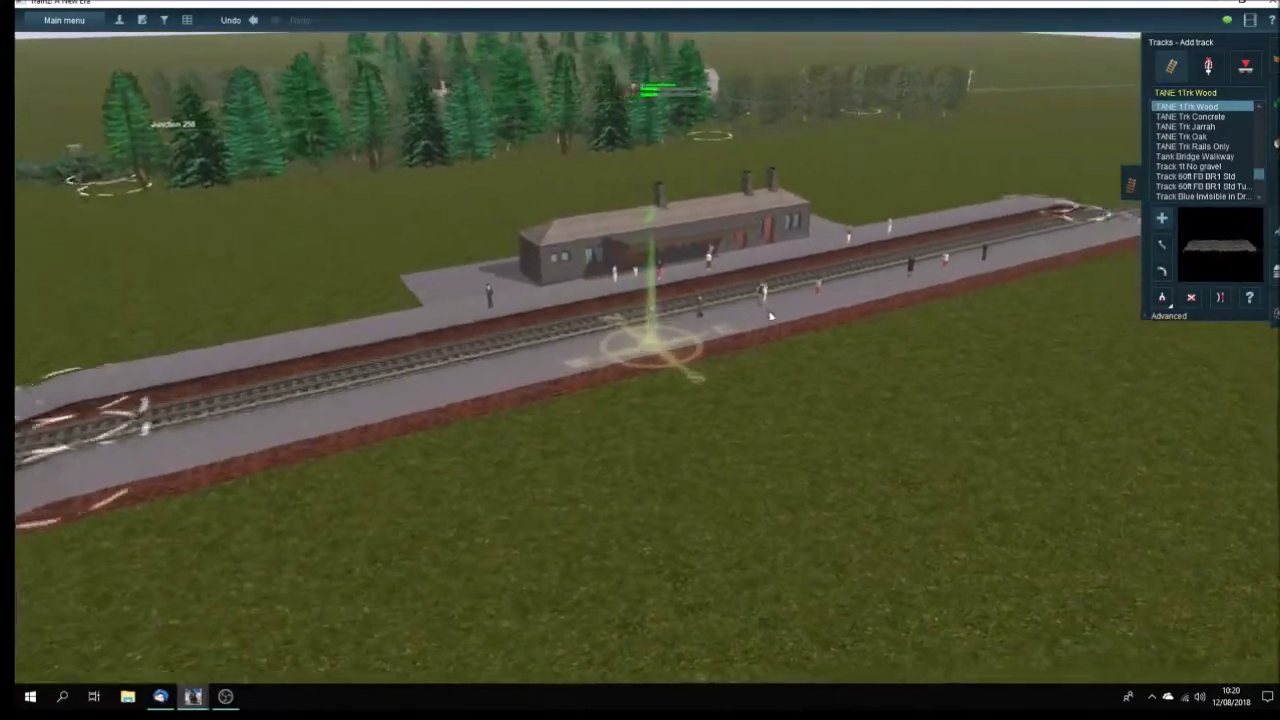
pyautogui.press('Left')
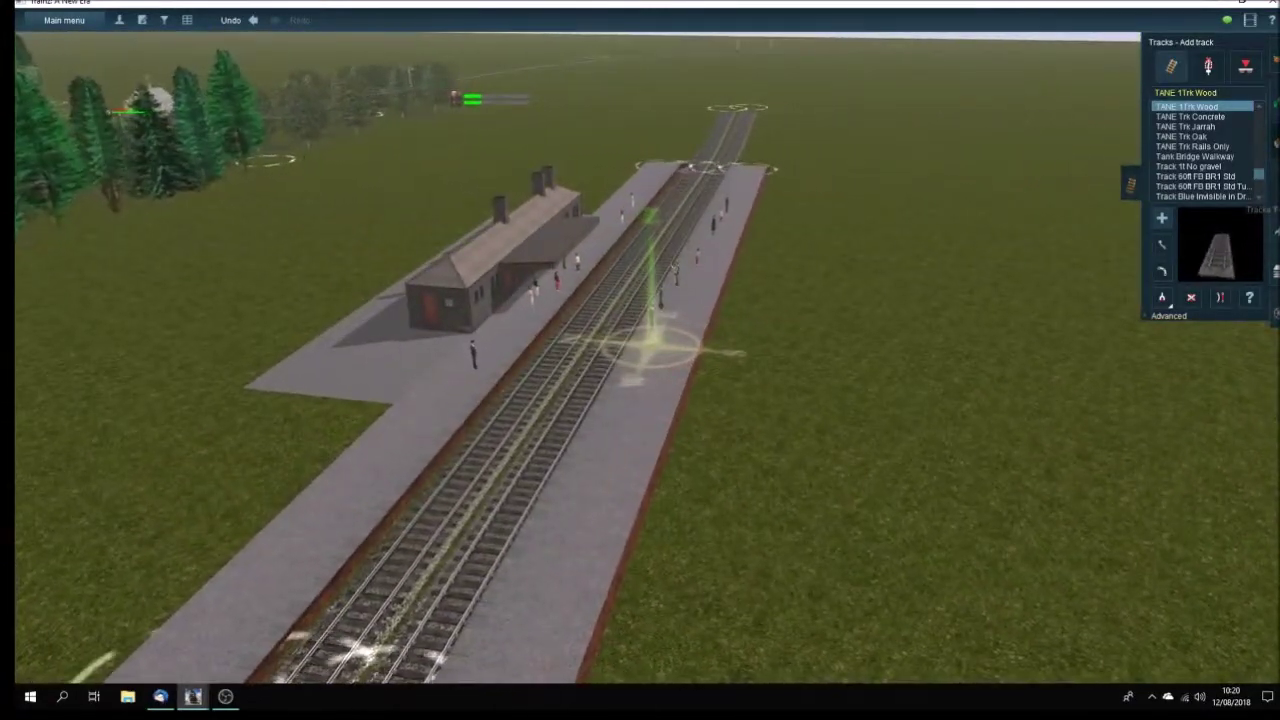
# Place the SF GWR signal box Princetown on the building side of the double track, just beyond the near platform ends.
pyautogui.click(1275, 144)
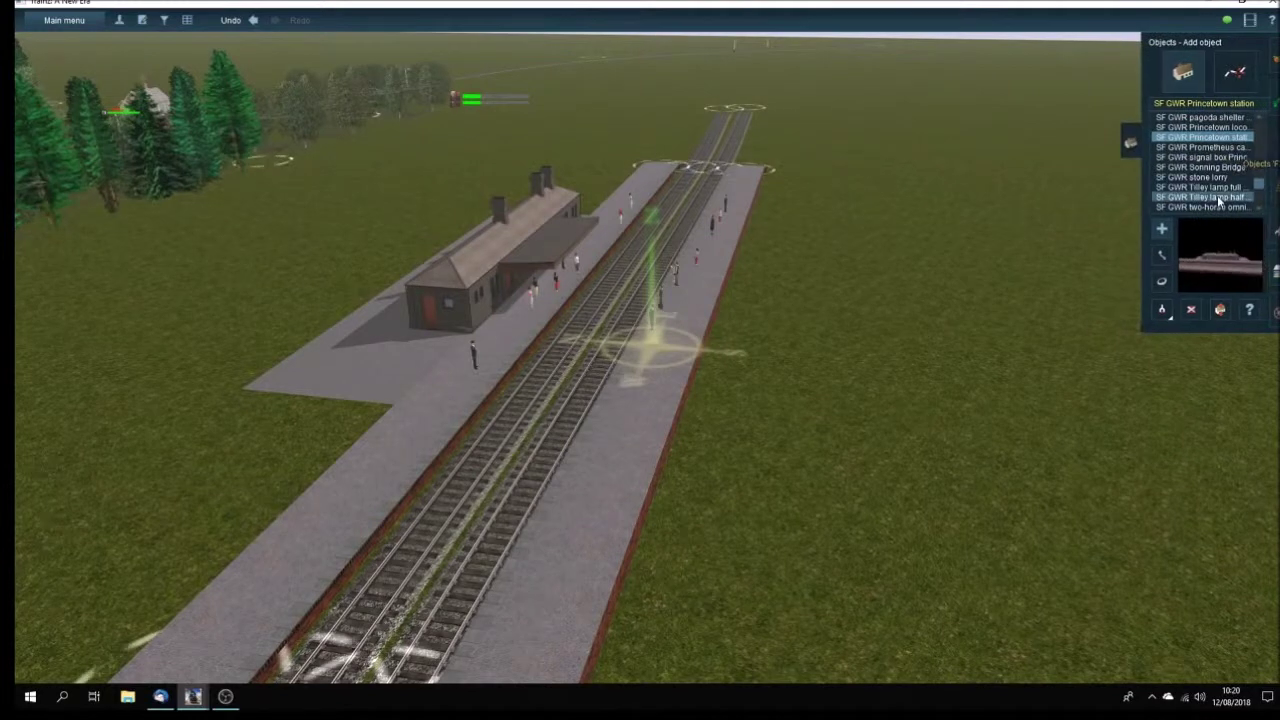
pyautogui.click(1209, 126)
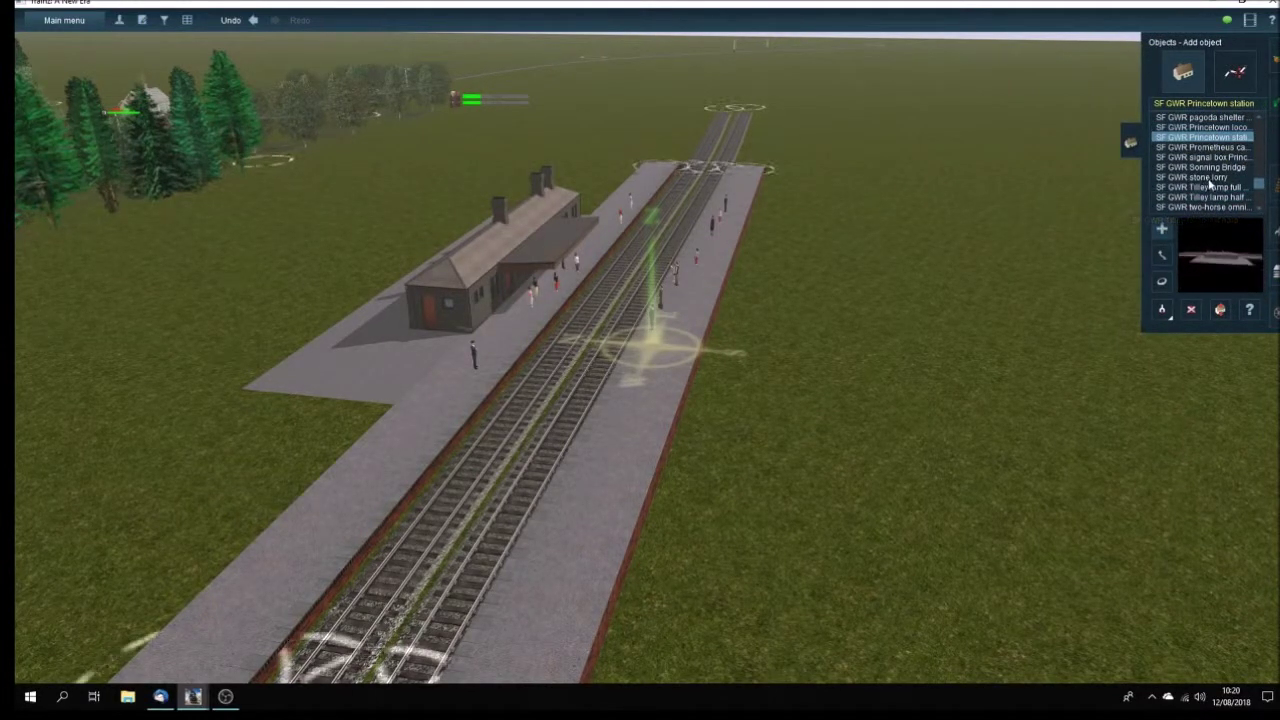
pyautogui.click(1213, 159)
pyautogui.rightClick(800, 380)
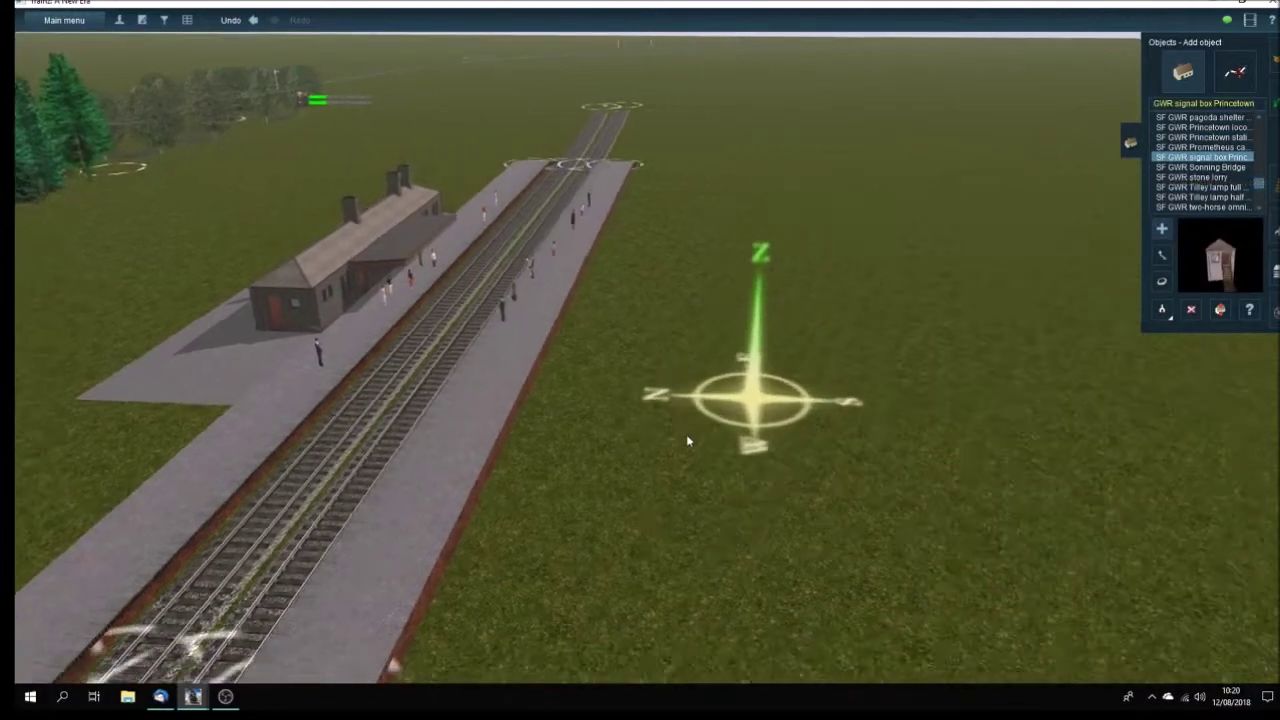
pyautogui.rightClick(430, 605)
pyautogui.rightClick(396, 440)
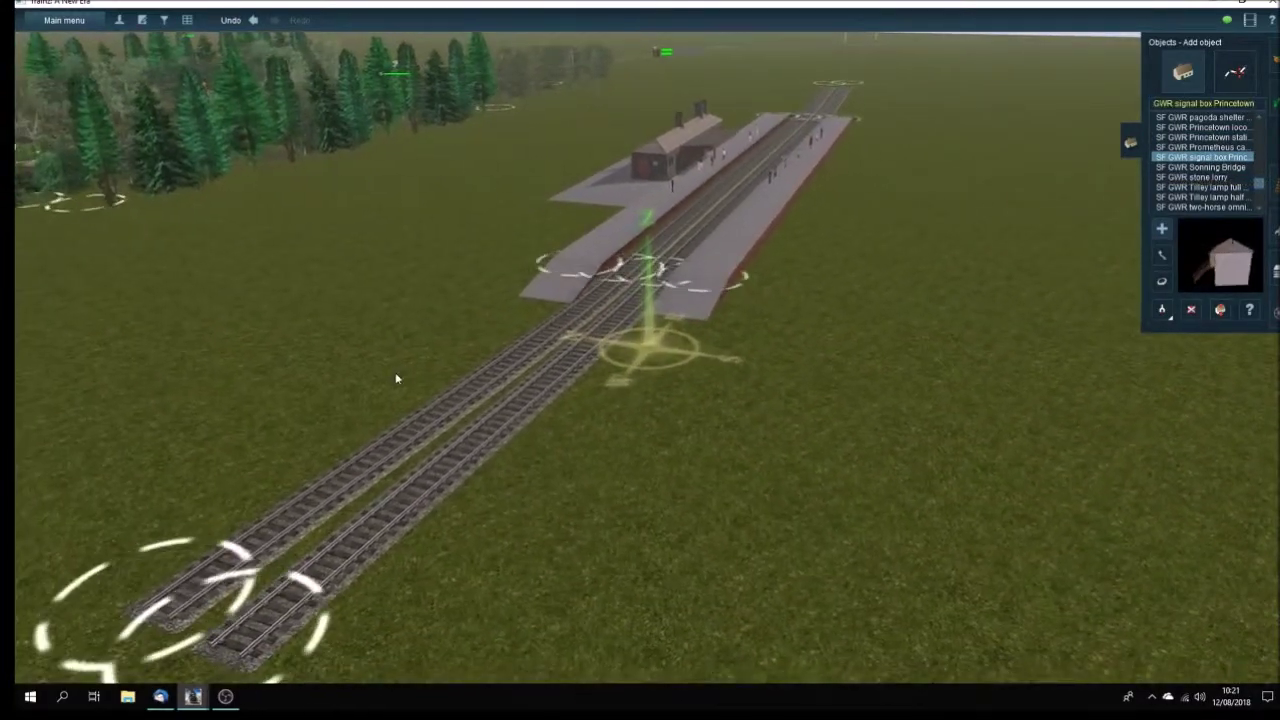
pyautogui.click(396, 378)
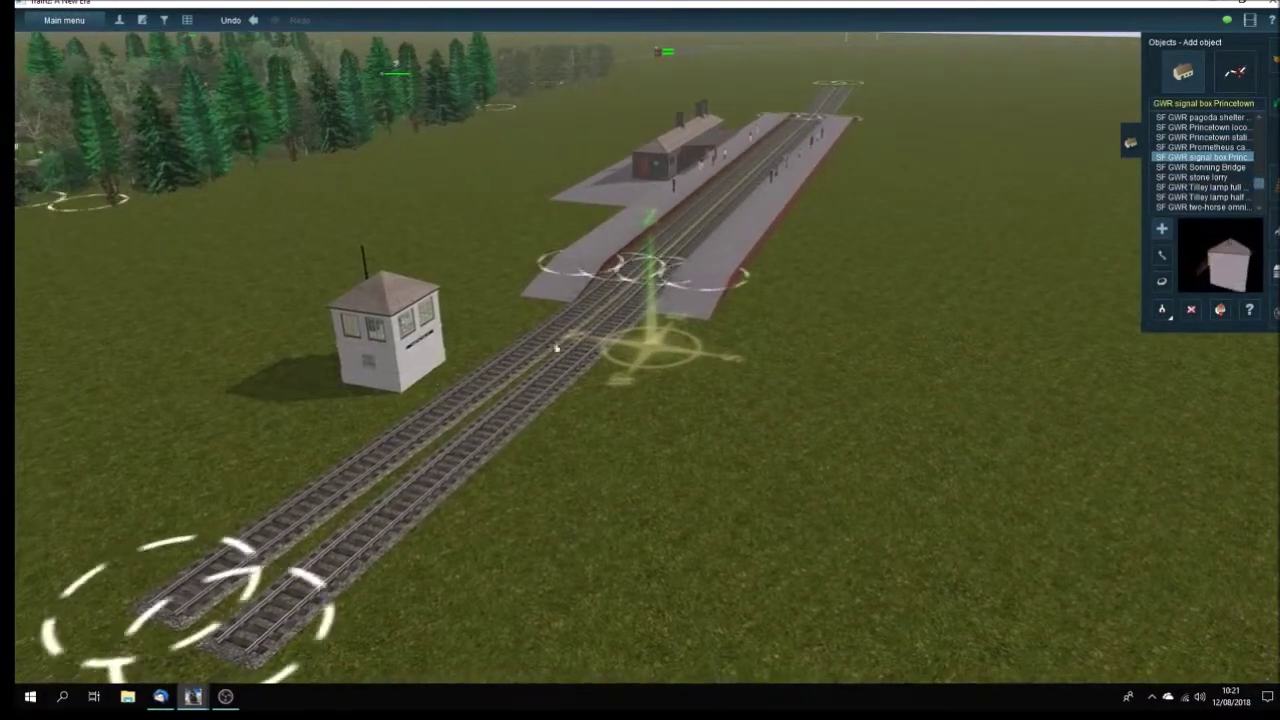
# Place the SF GWR Princetown loco shed on the grass across the tracks from the signal box and rotate it to about 174 degrees.
pyautogui.click(1210, 127)
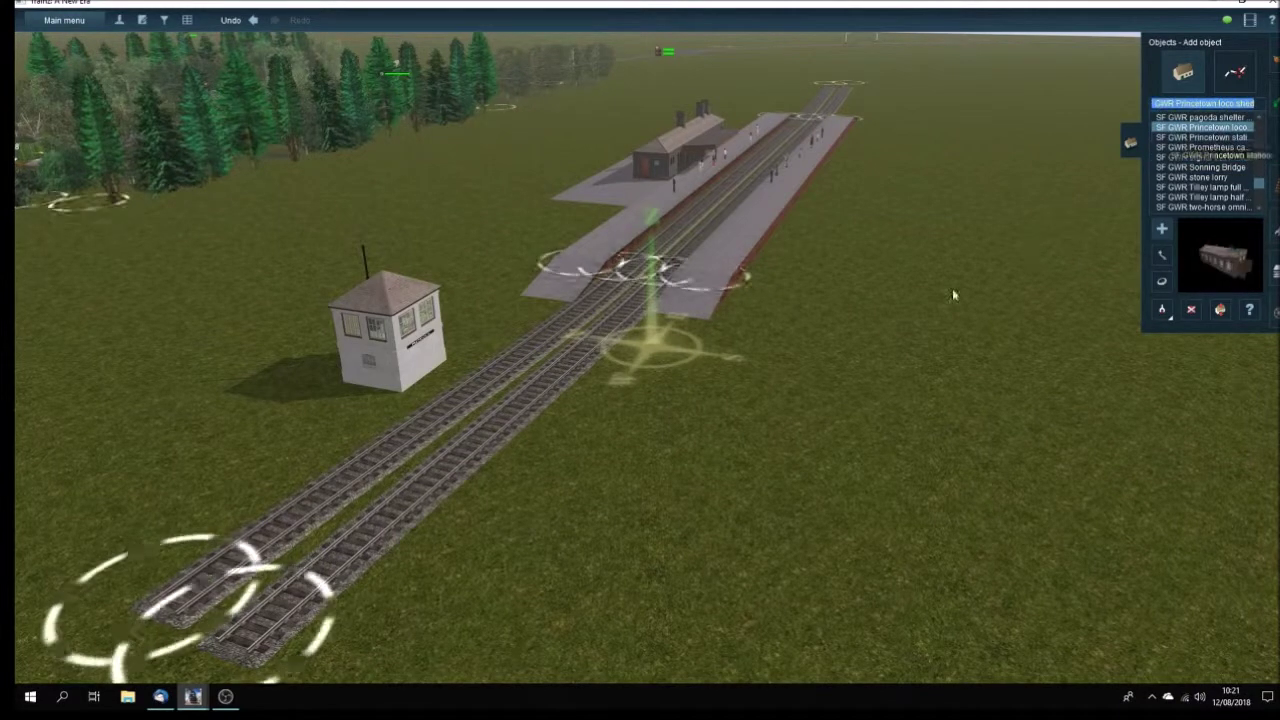
pyautogui.click(903, 300)
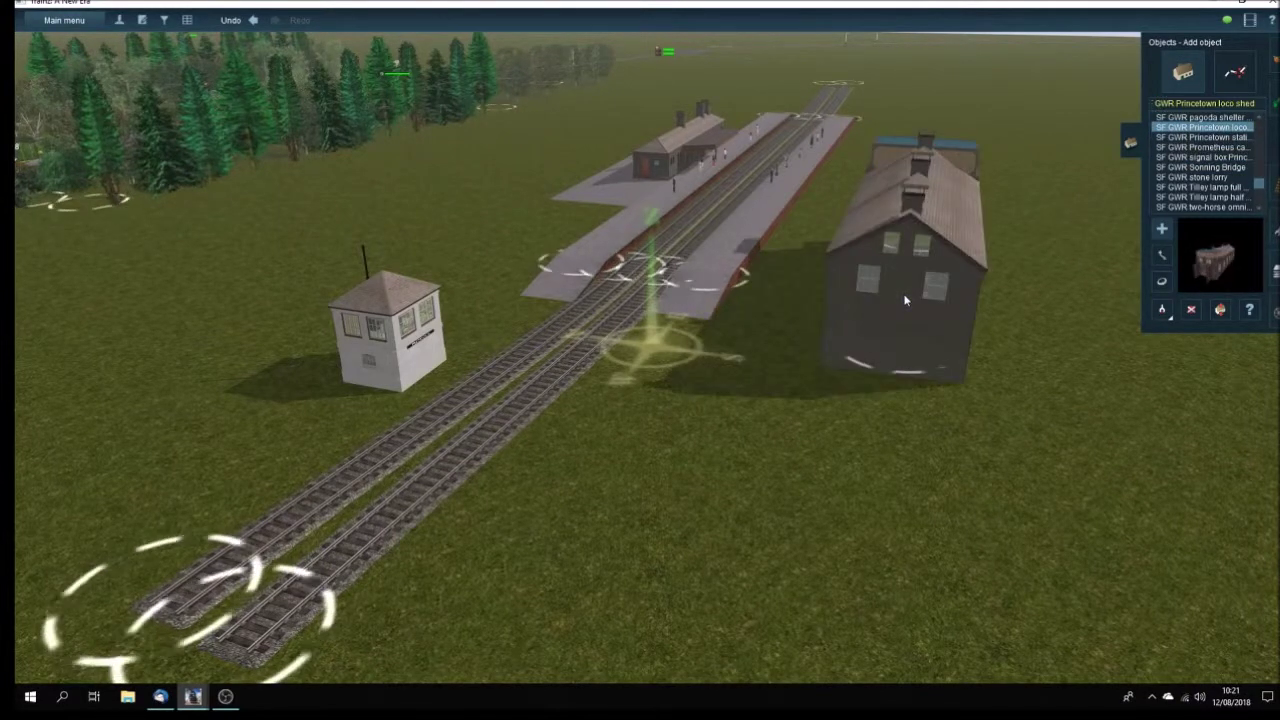
pyautogui.click(1161, 282)
pyautogui.moveTo(911, 314); pyautogui.dragTo(1276, 313)
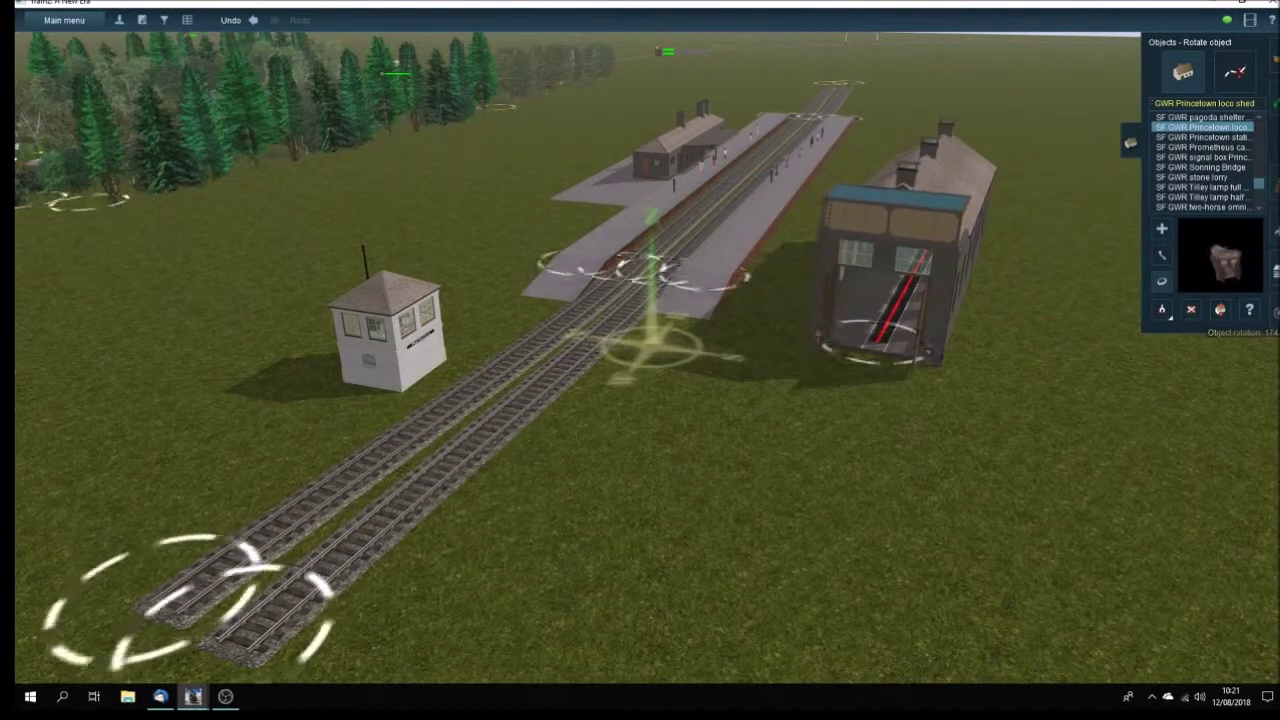
# Delete the loco shed and the signal box from the grass on either side of the double track.
pyautogui.click(1191, 309)
pyautogui.click(940, 310)
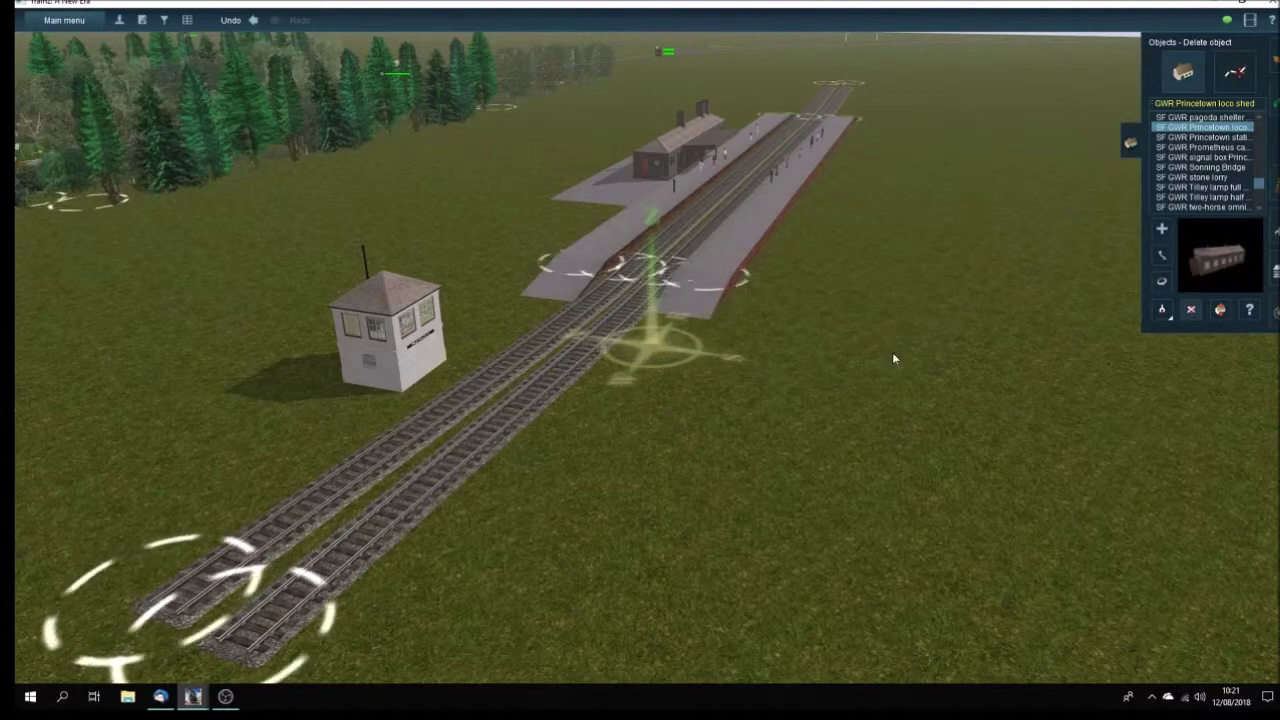
pyautogui.click(407, 360)
# Examine the Princetown station building, platforms, tracks and waiting passengers from both ends, from the opposite platform and from above.
pyautogui.press('Up')
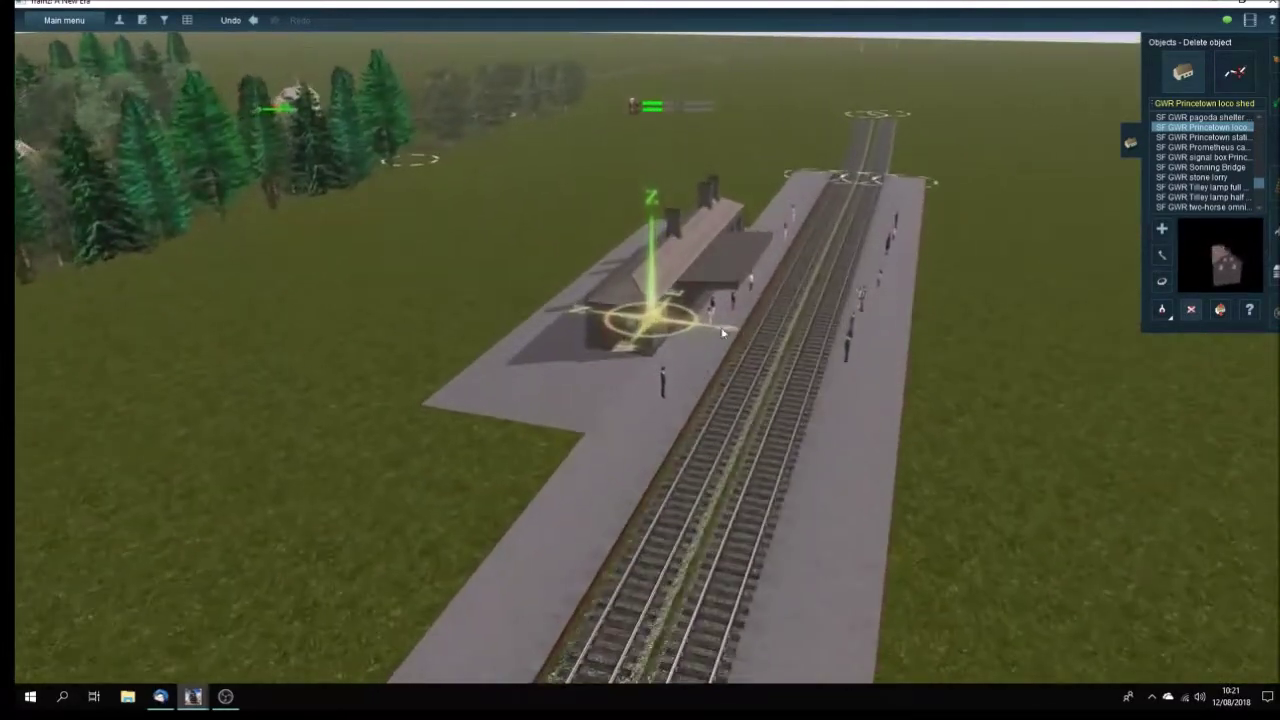
pyautogui.press('Down')
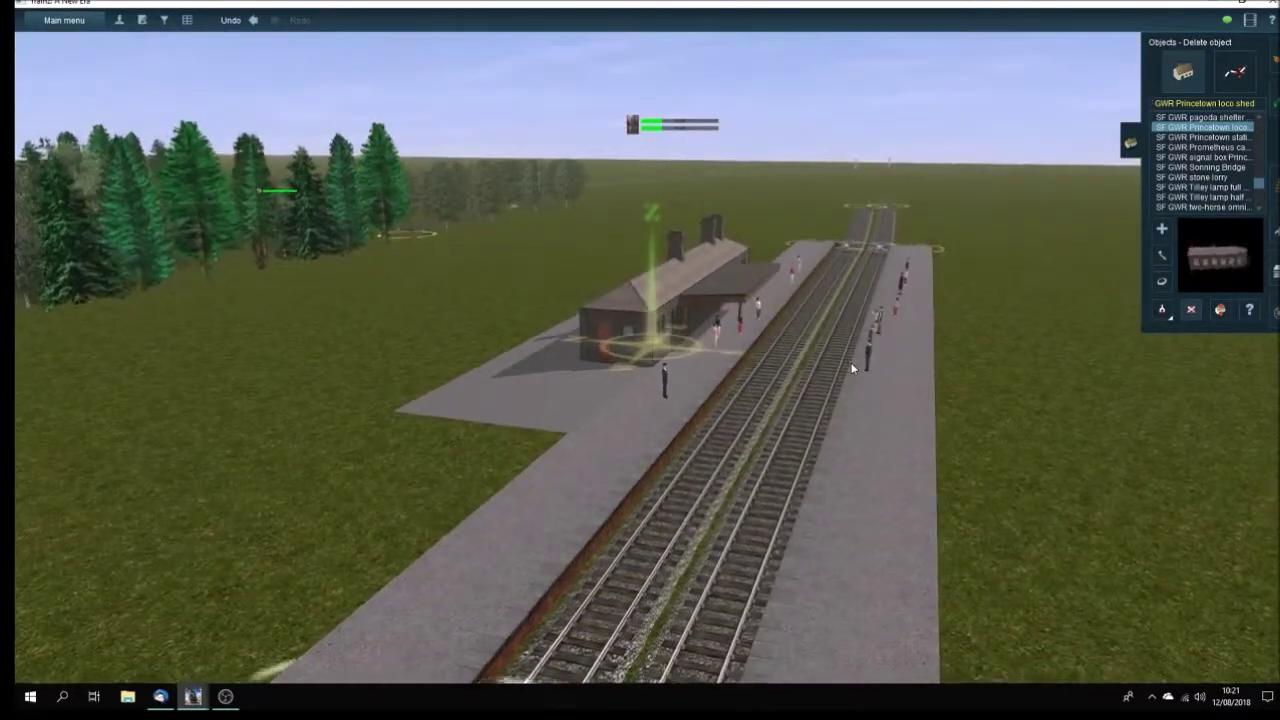
pyautogui.scroll(5, 853, 369)
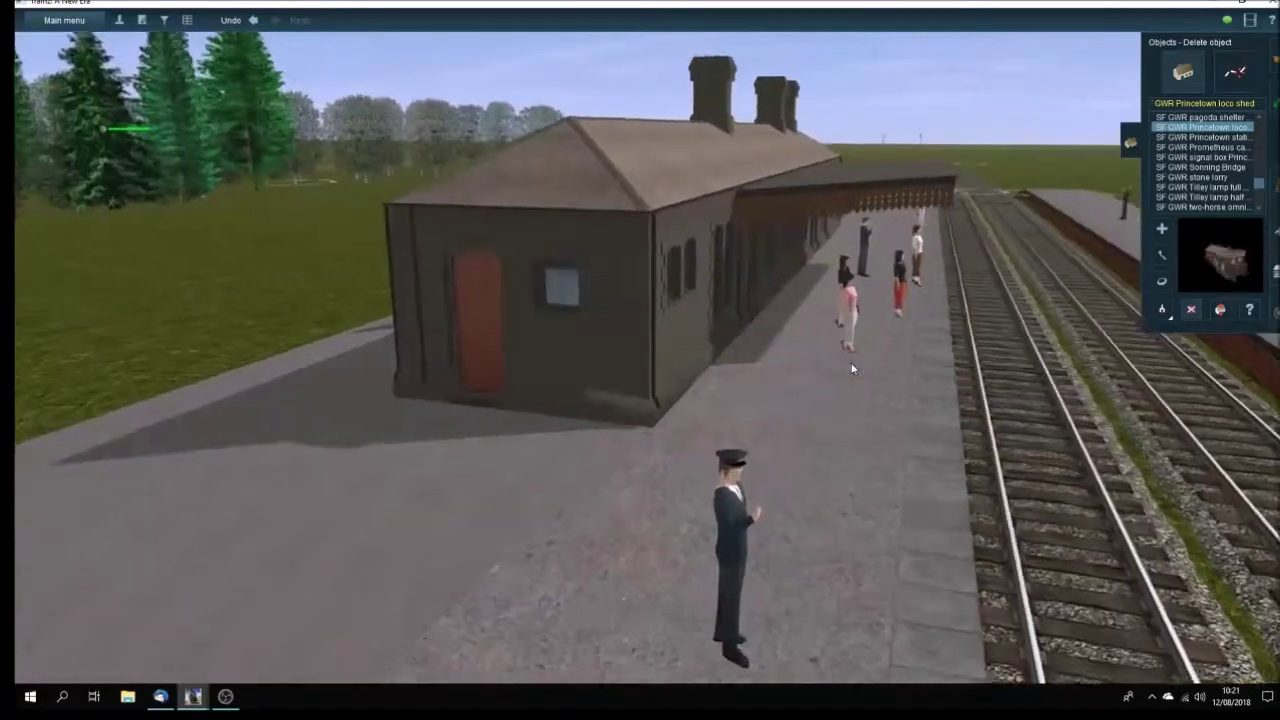
pyautogui.press('Right')
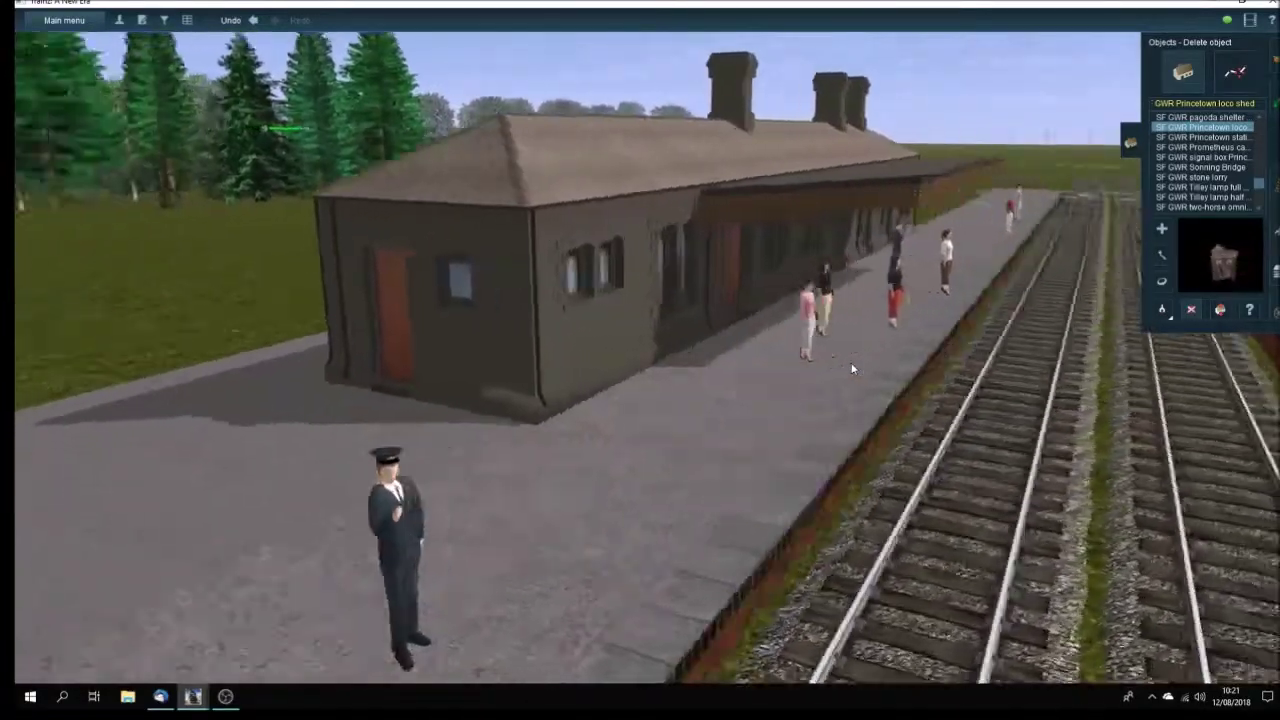
pyautogui.press('Right')
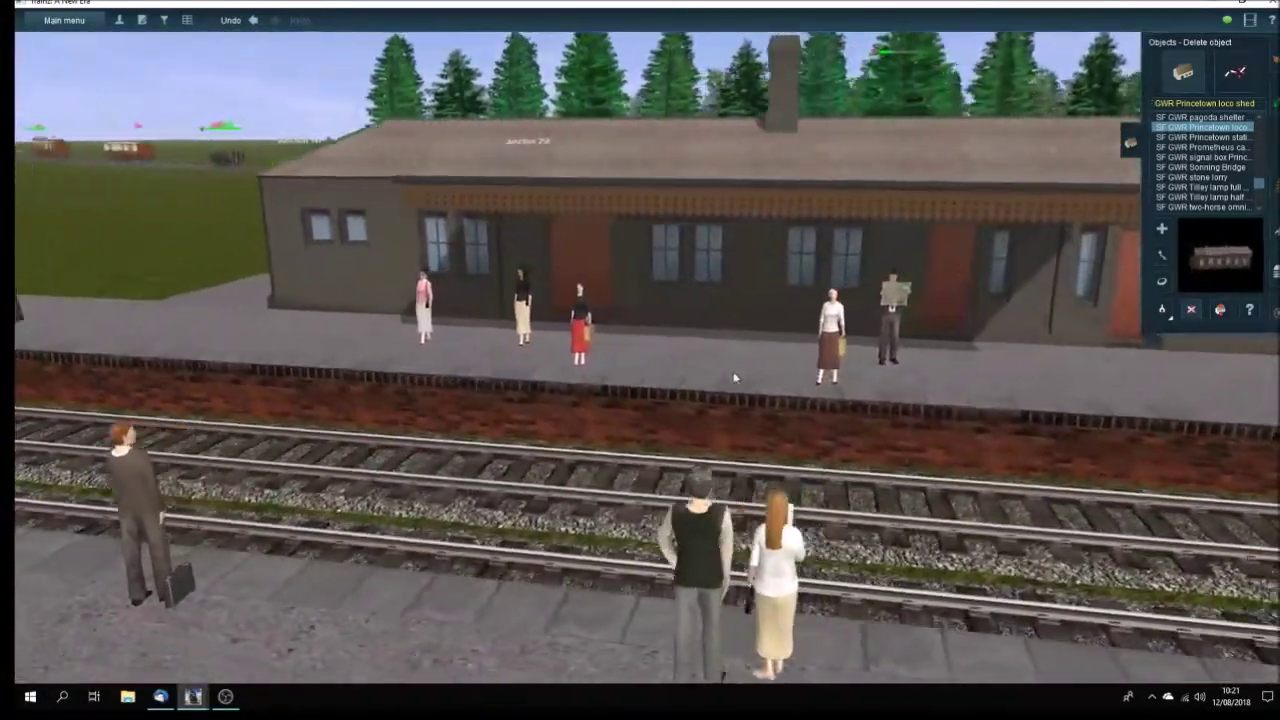
pyautogui.press('Right')
pyautogui.scroll(-4, 542, 391)
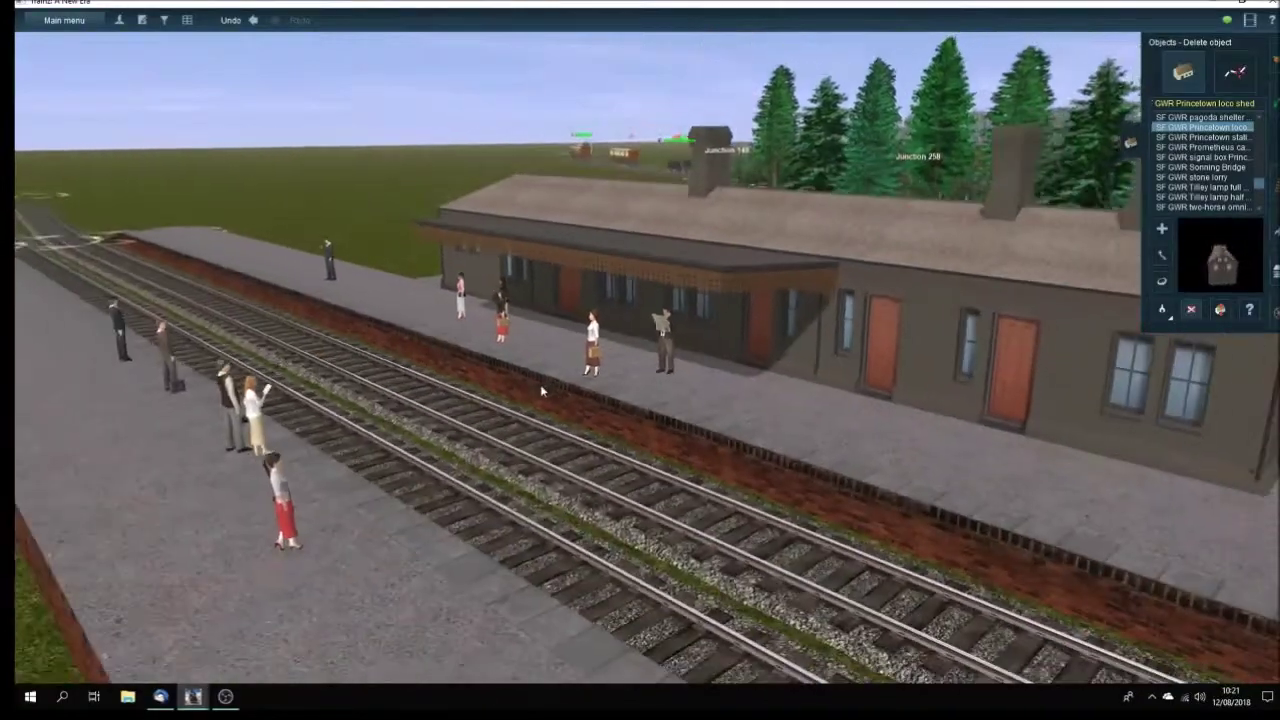
pyautogui.press('Right')
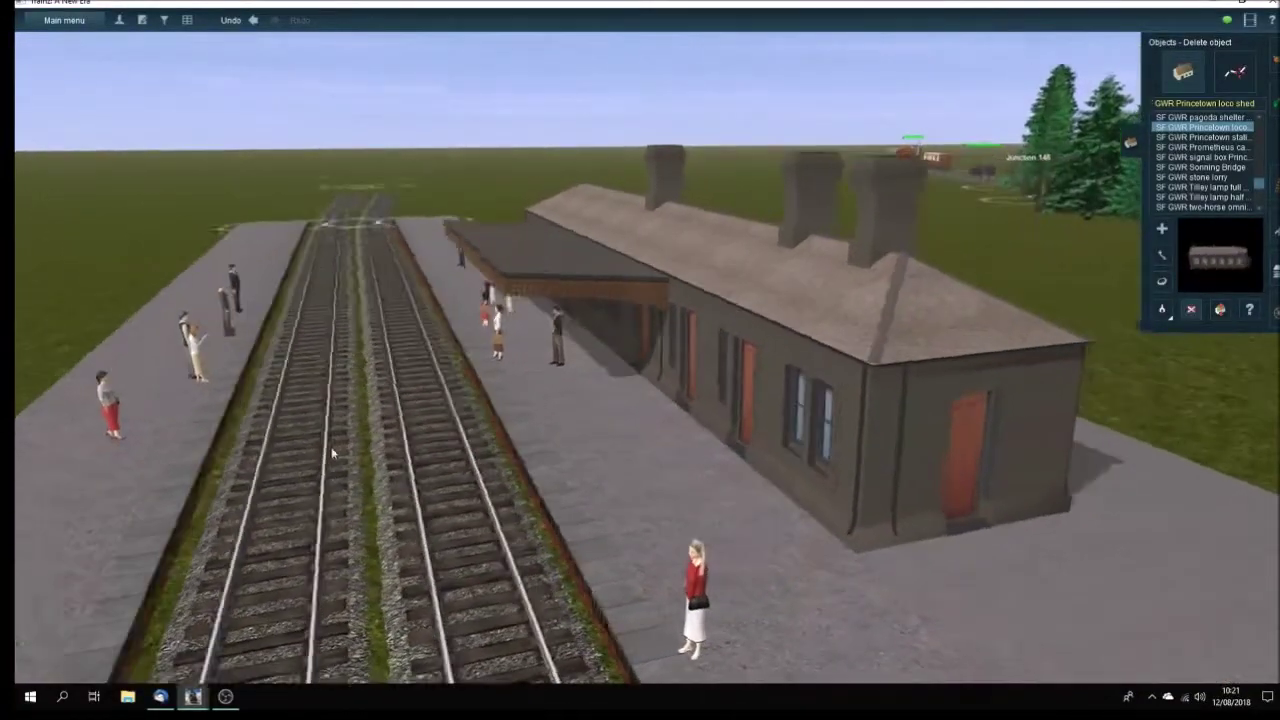
pyautogui.press('Down')
pyautogui.press('Left')
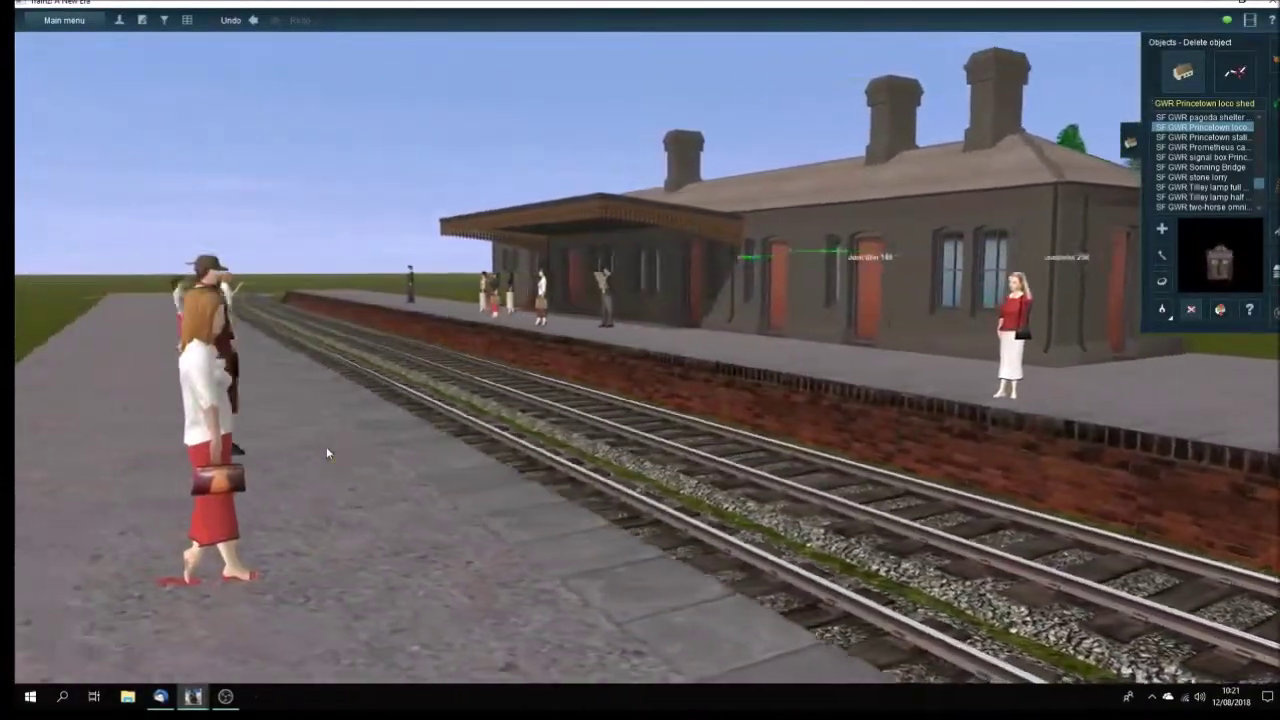
pyautogui.press('Left')
pyautogui.press('Up')
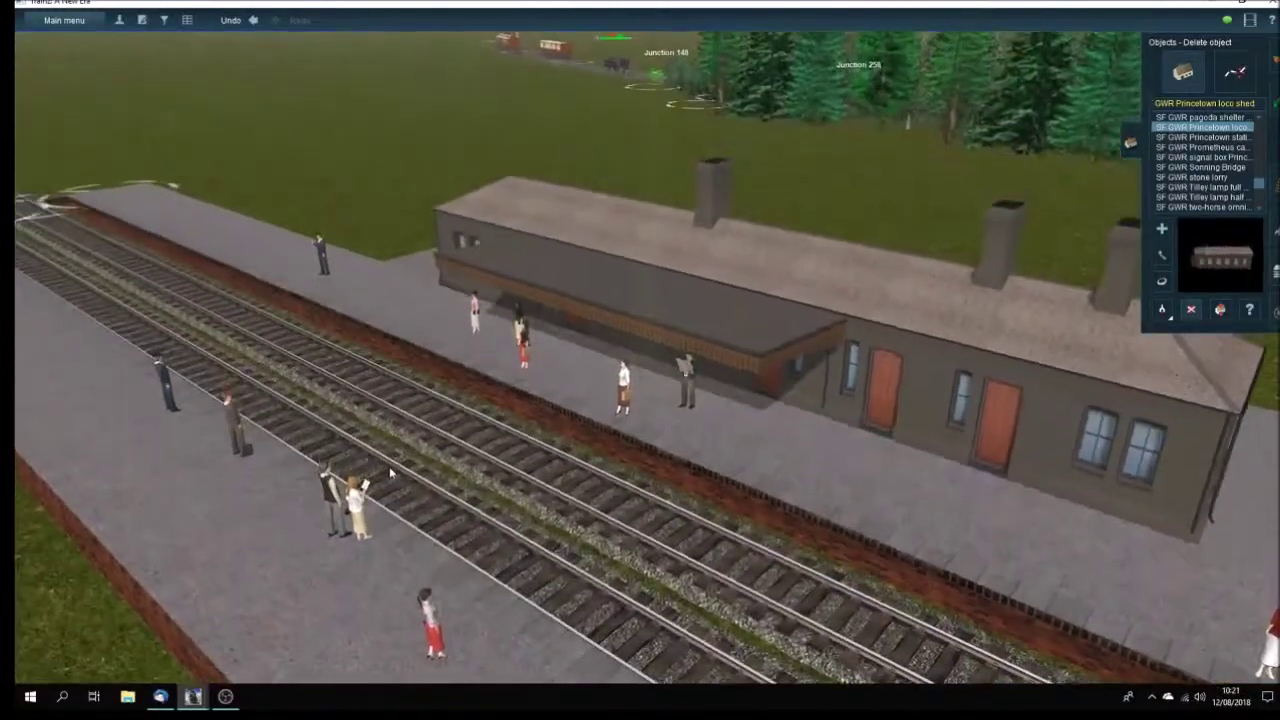
pyautogui.press('Right')
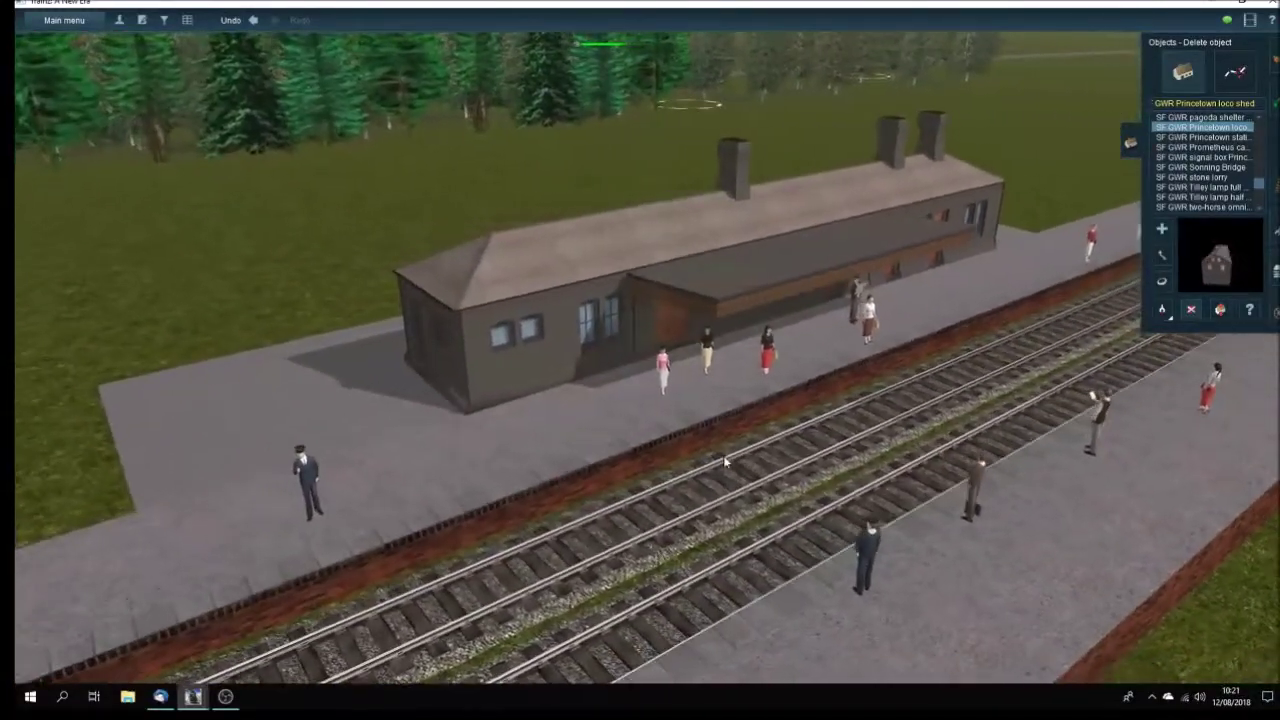
pyautogui.press('Right')
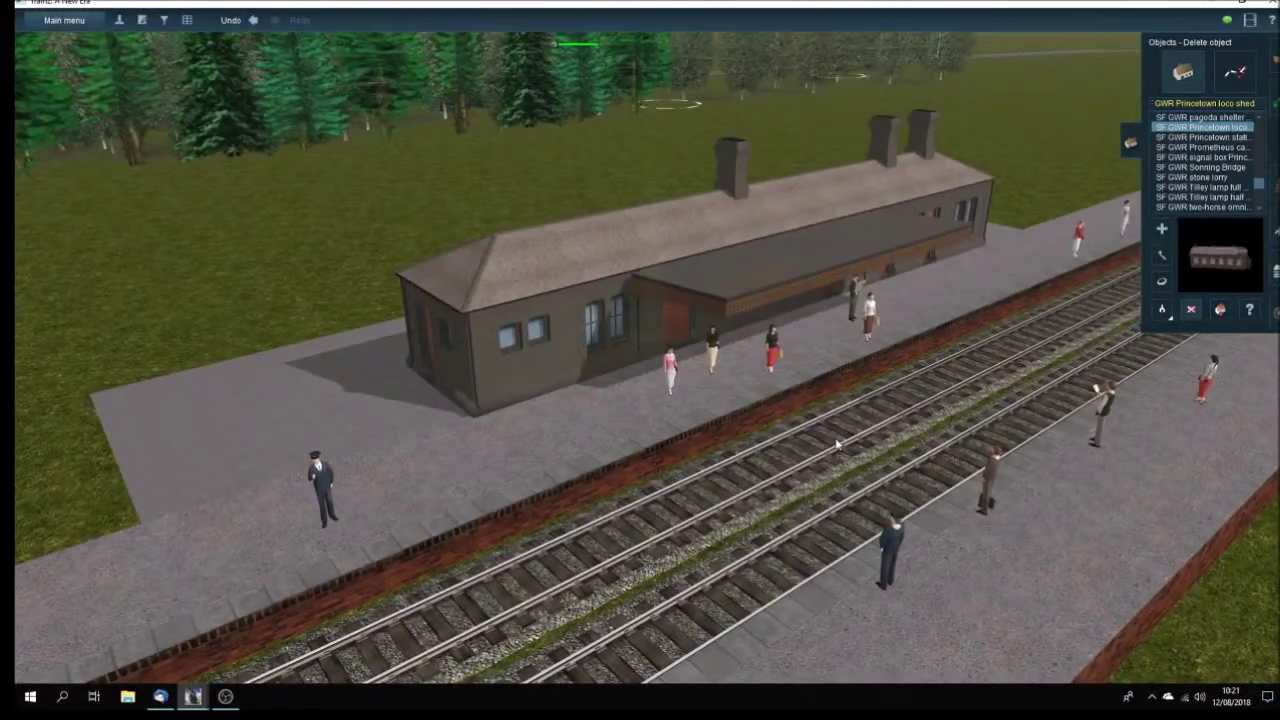
pyautogui.scroll(-6, 837, 445)
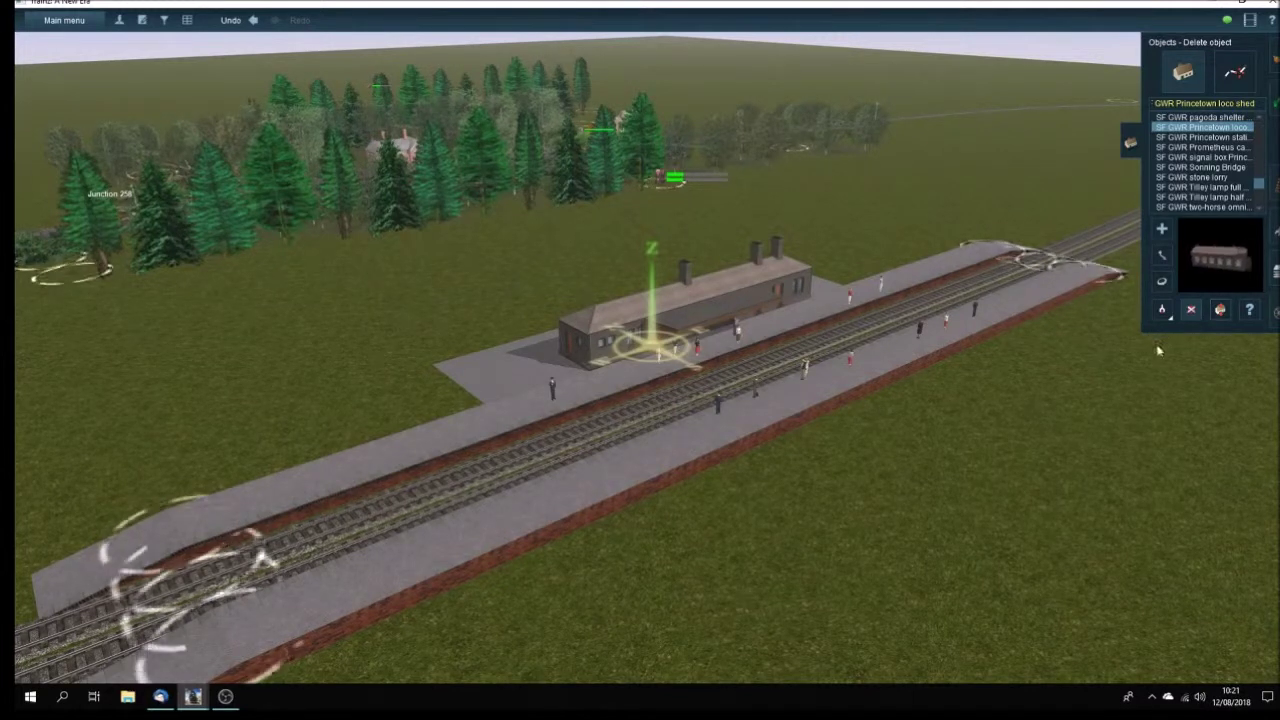
# Select SF GWR Princetown station as the object to add, and switch from the route to the Content Manager window.
pyautogui.click(1162, 311)
pyautogui.click(1200, 137)
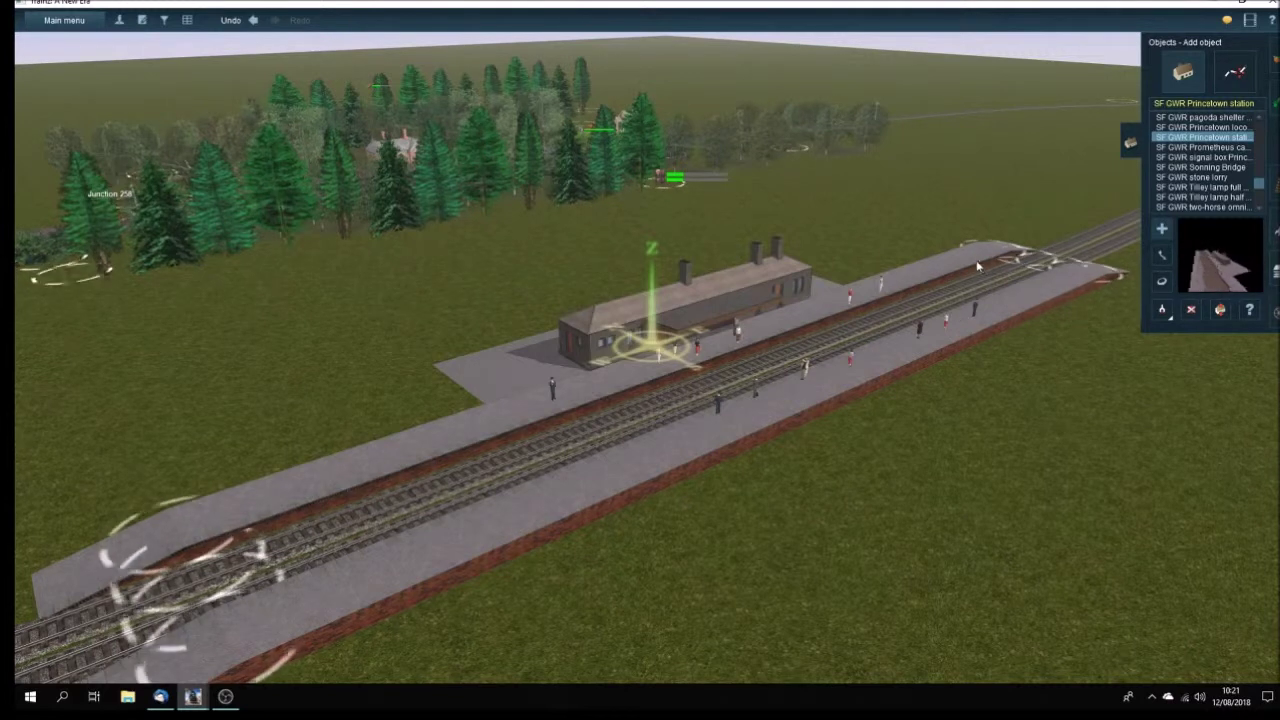
pyautogui.click(1218, 9)
pyautogui.moveTo(195, 697)
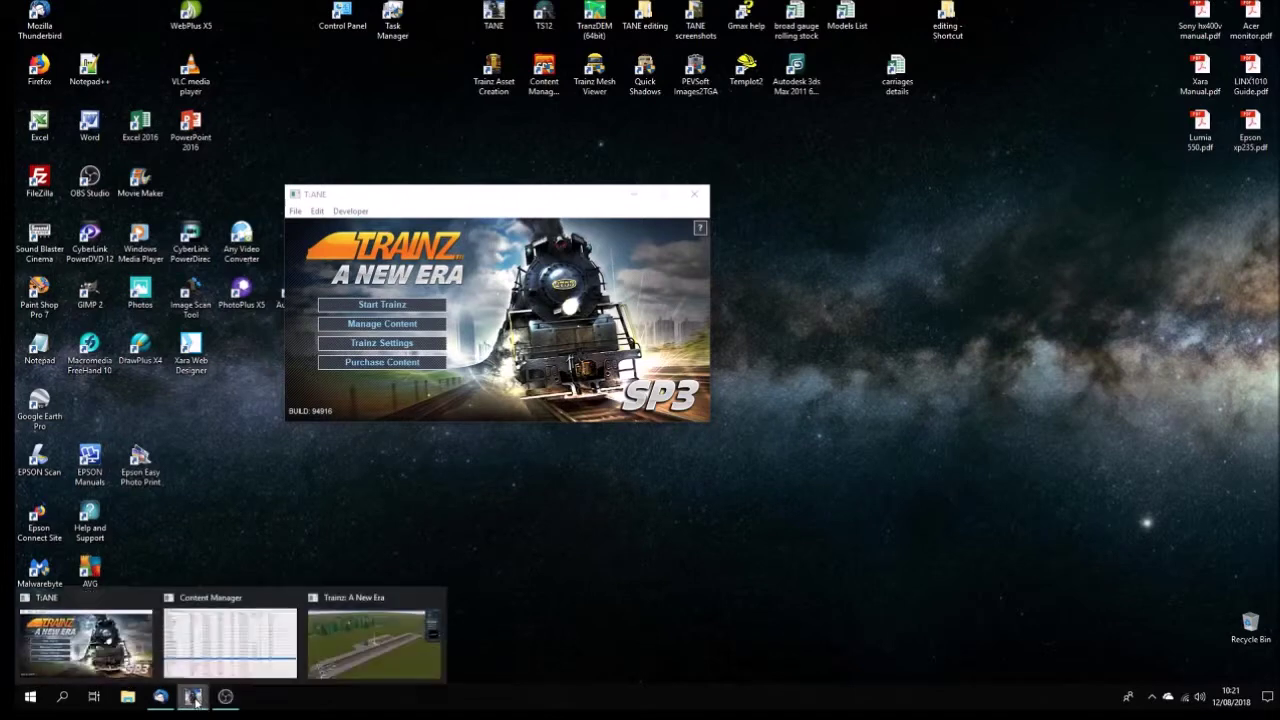
pyautogui.click(240, 601)
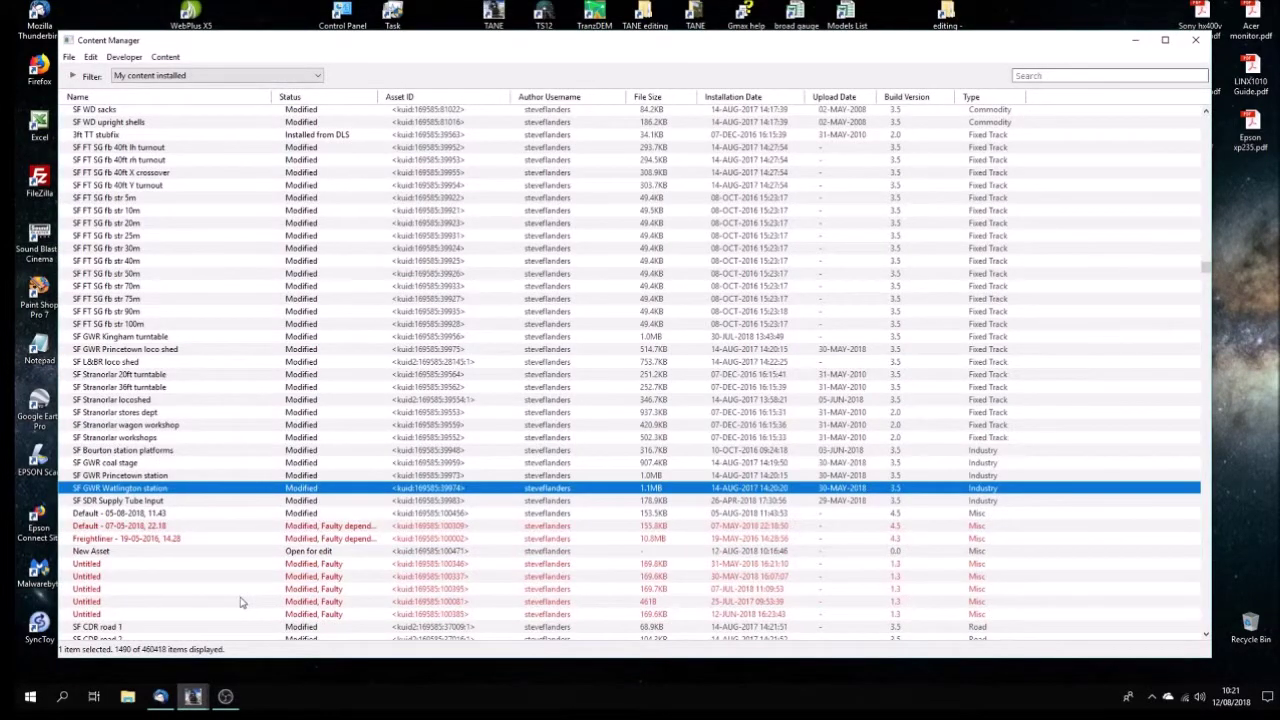
# Open the config file text of the SF GWR Princetown station asset in Notepad and move its window further up the screen.
pyautogui.click(142, 477)
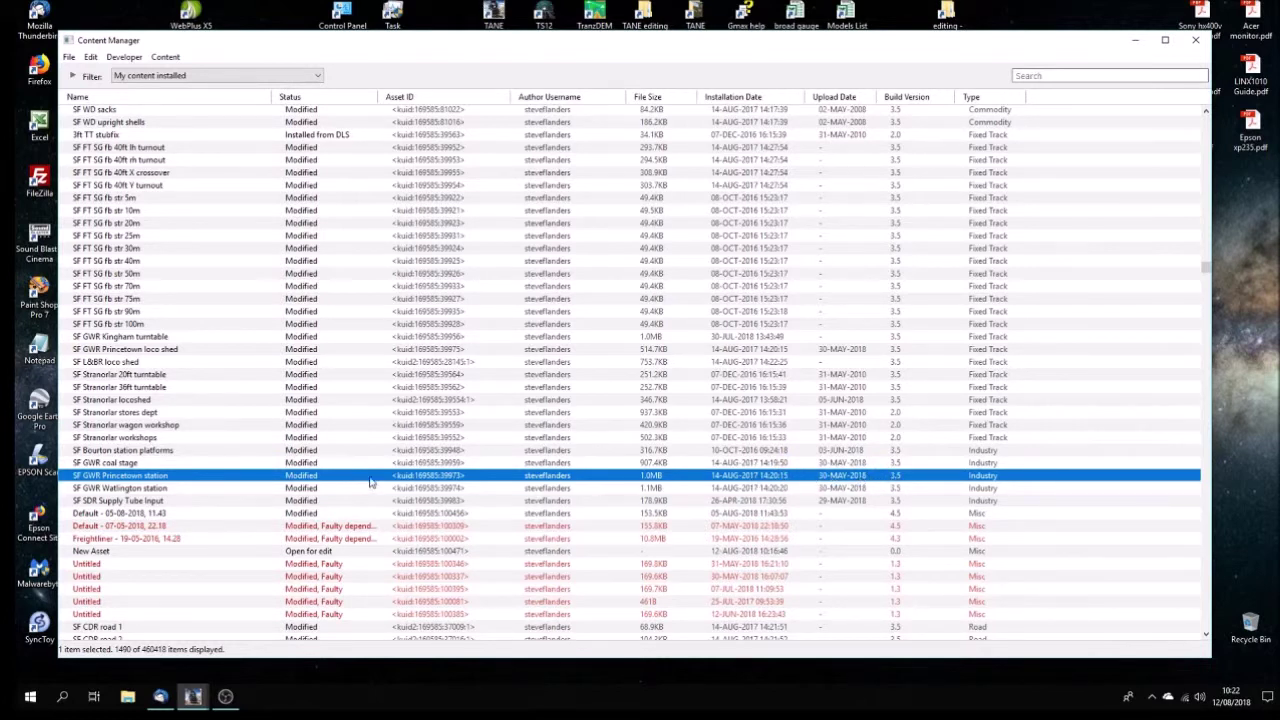
pyautogui.rightClick(185, 480)
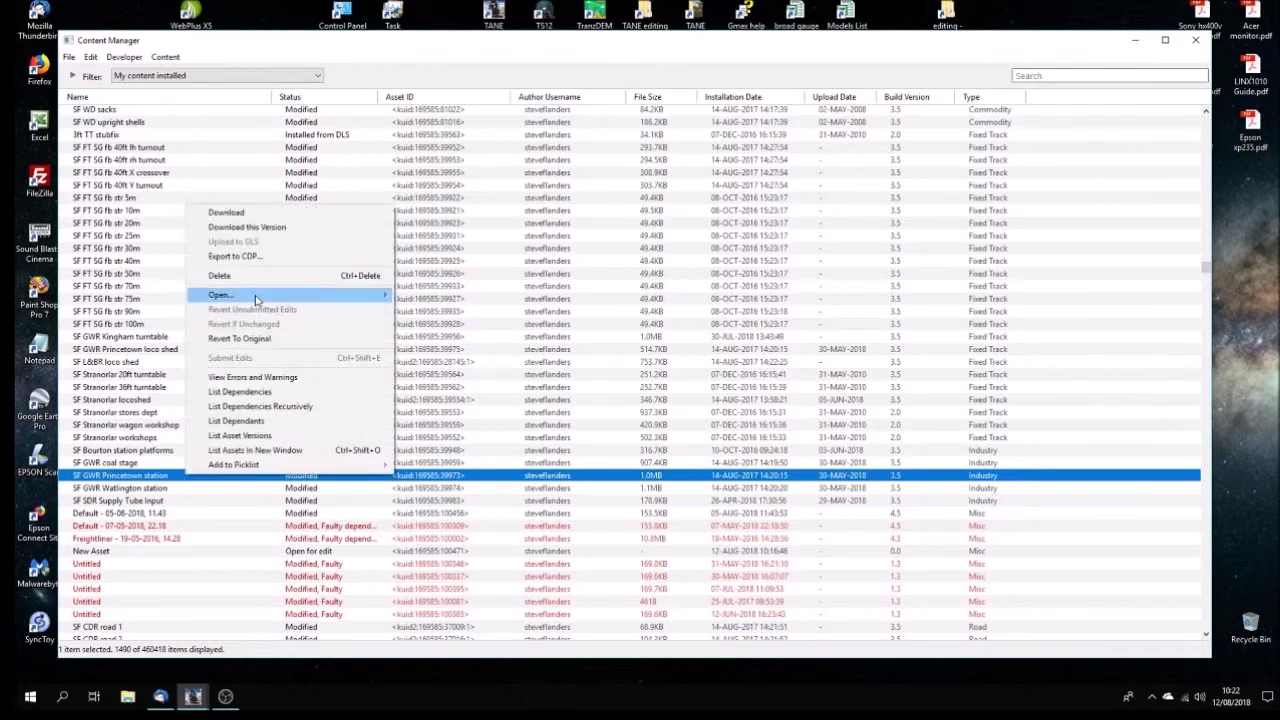
pyautogui.moveTo(257, 296)
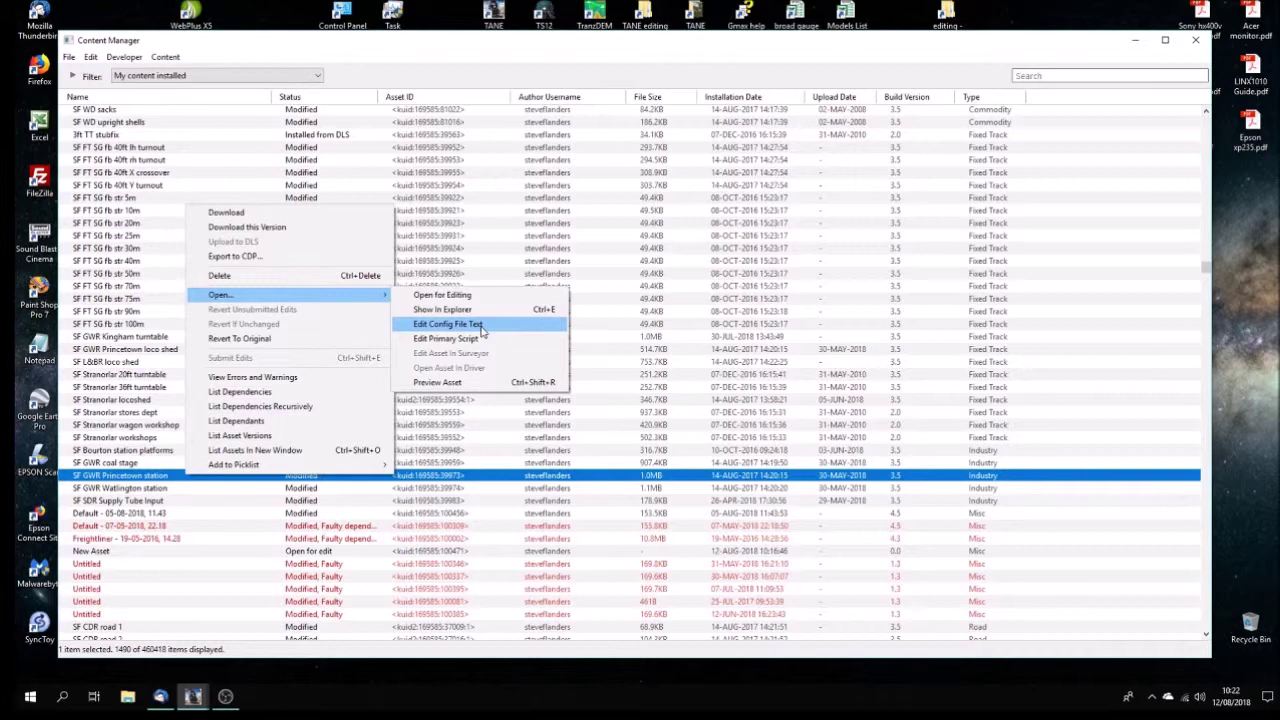
pyautogui.click(481, 327)
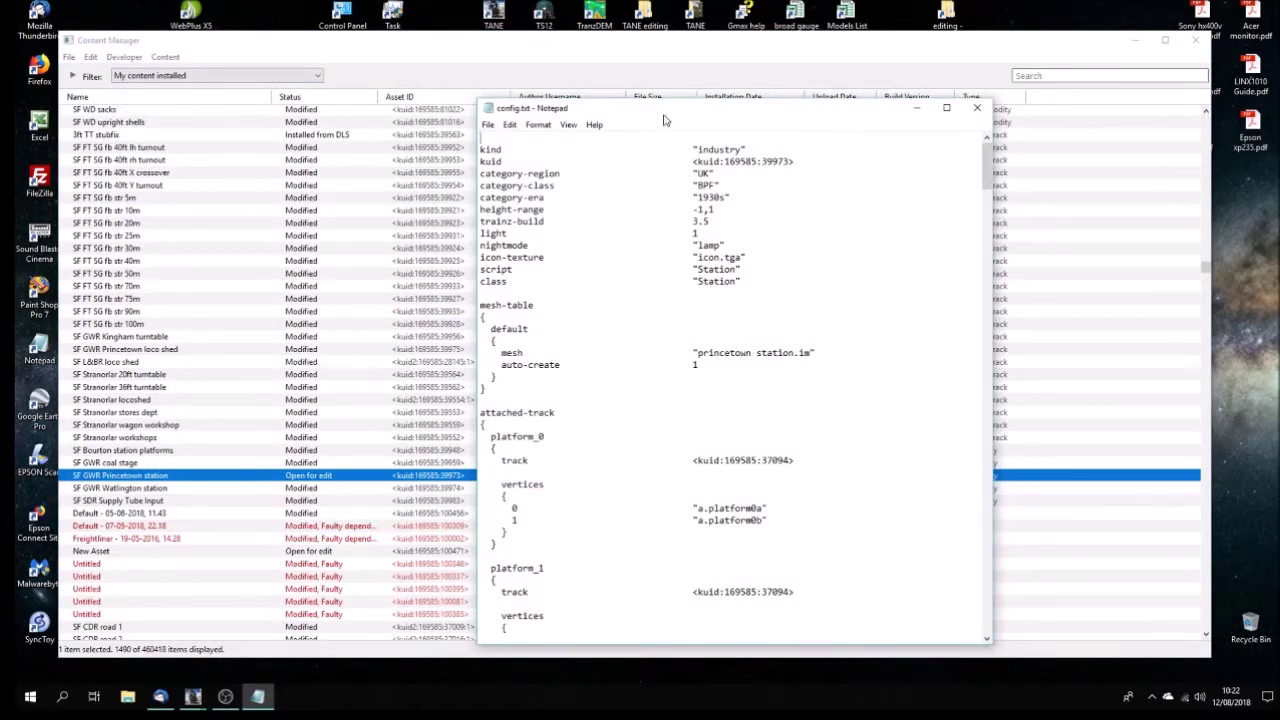
pyautogui.moveTo(665, 120); pyautogui.dragTo(638, 76)
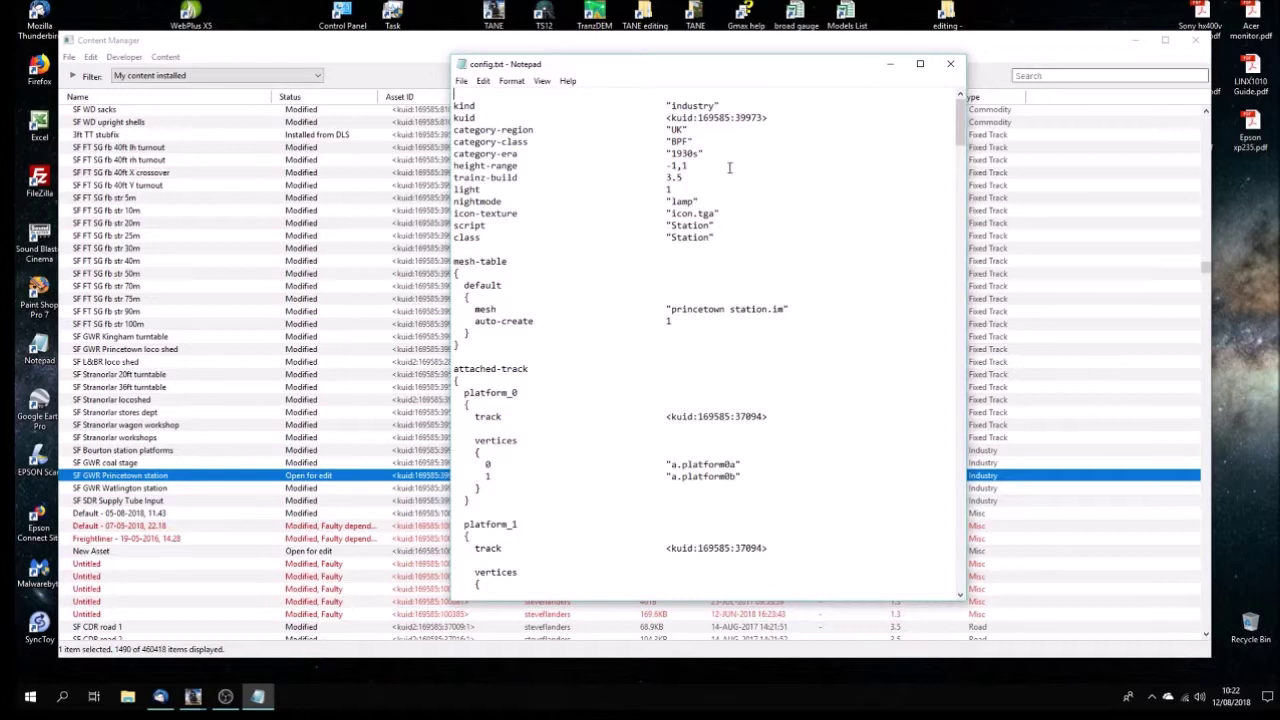
# Examine the station config's script and class entries, mesh table, attached platforms and tracks, and the attached triggers of both tracks.
pyautogui.scroll(-2, 694, 173)
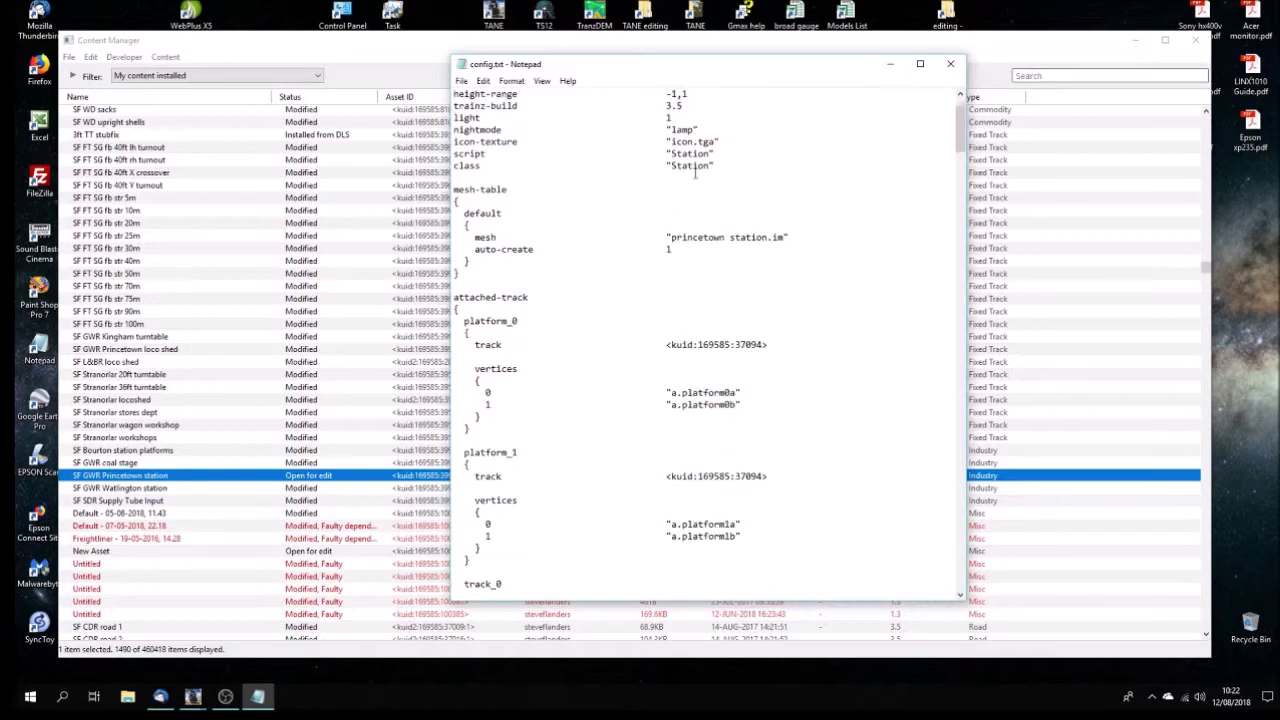
pyautogui.scroll(1, 694, 173)
pyautogui.scroll(-5, 694, 173)
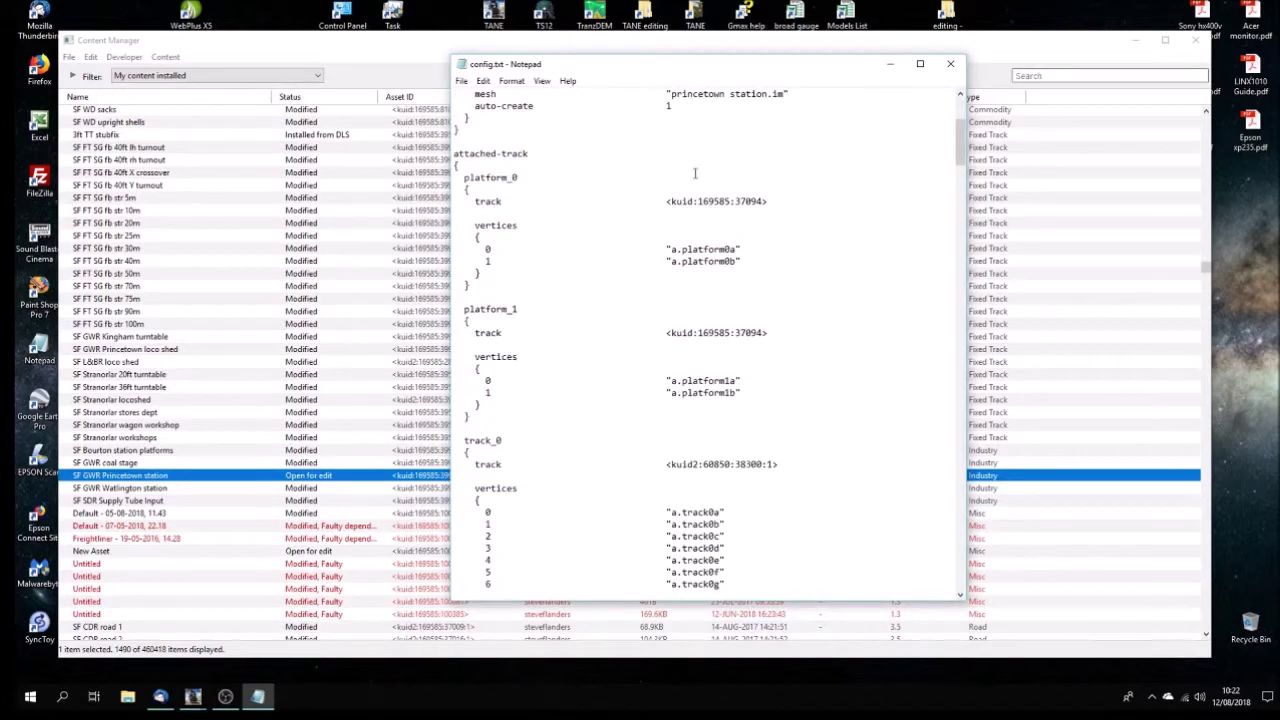
pyautogui.scroll(-3, 694, 173)
pyautogui.scroll(-13, 694, 173)
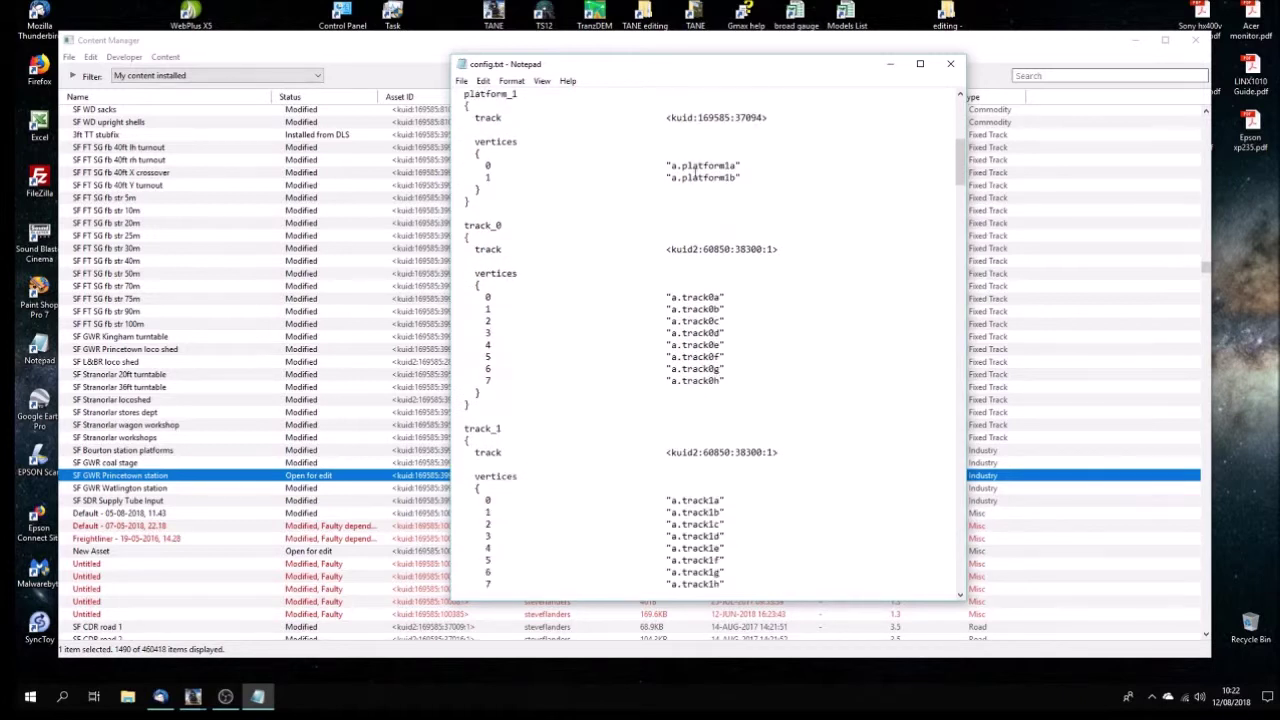
pyautogui.scroll(-8, 694, 173)
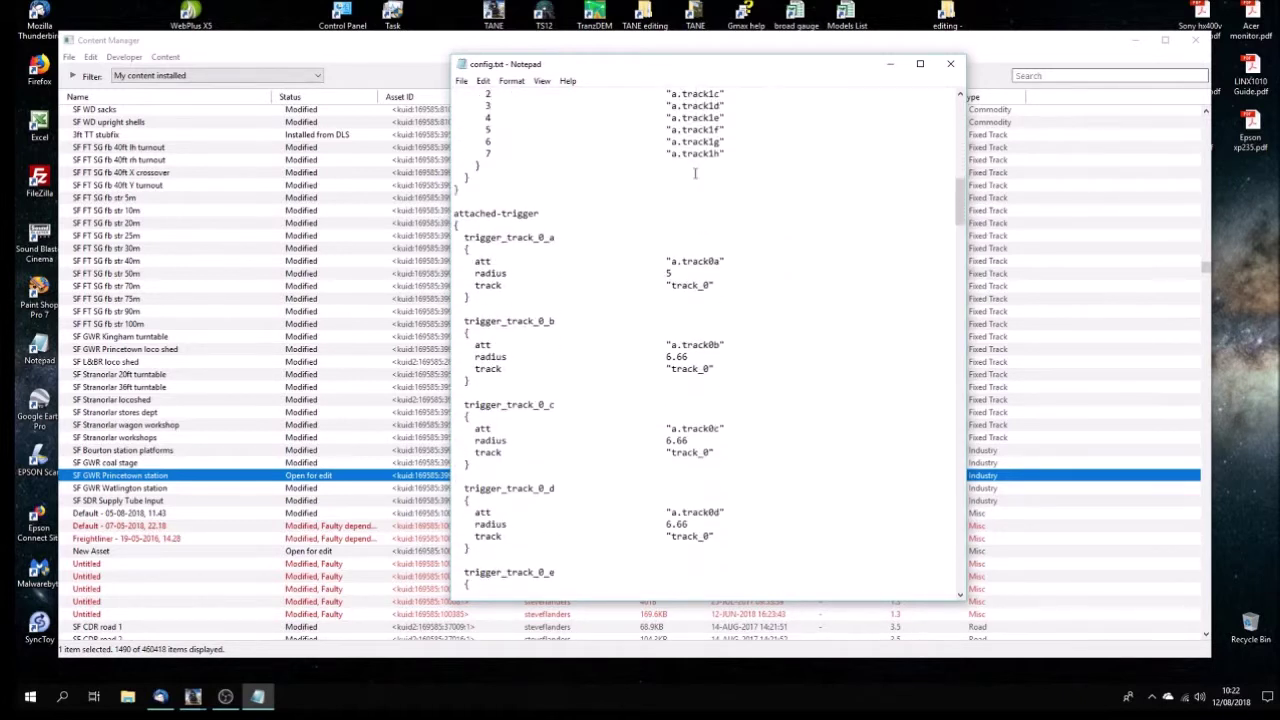
pyautogui.scroll(-11, 694, 173)
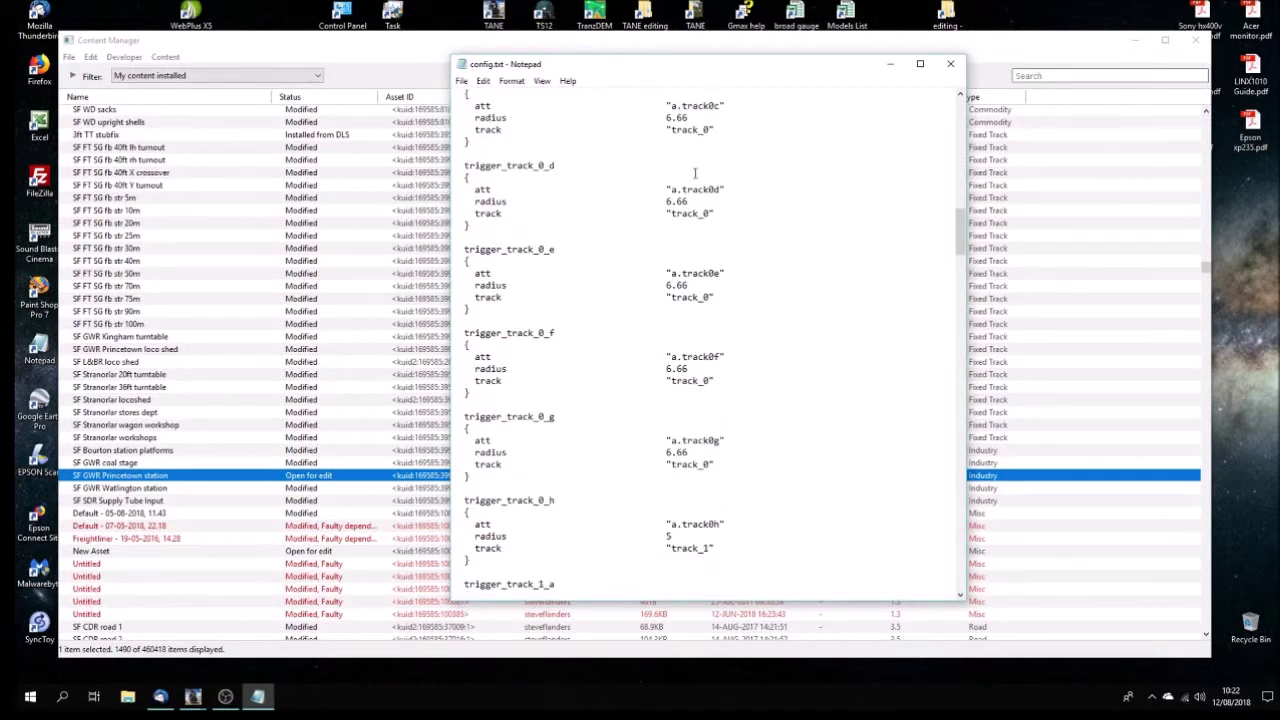
pyautogui.scroll(-4, 694, 173)
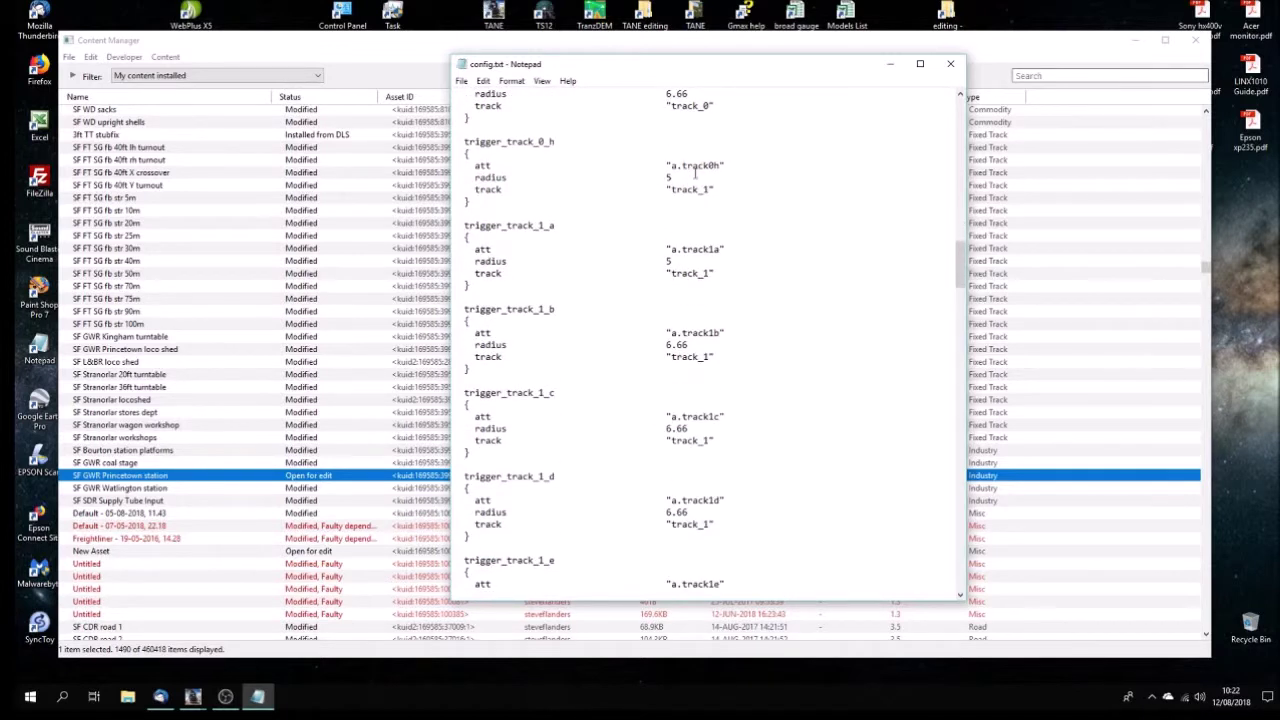
pyautogui.scroll(-12, 694, 187)
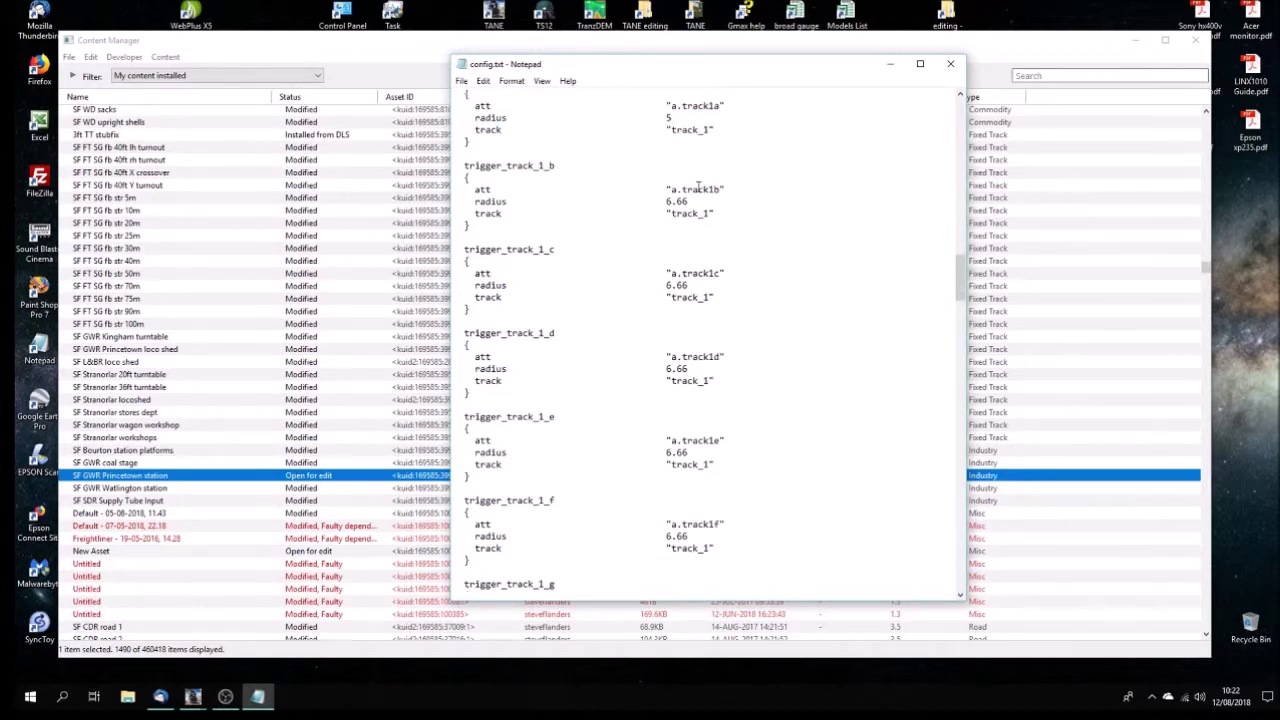
pyautogui.scroll(-6, 697, 187)
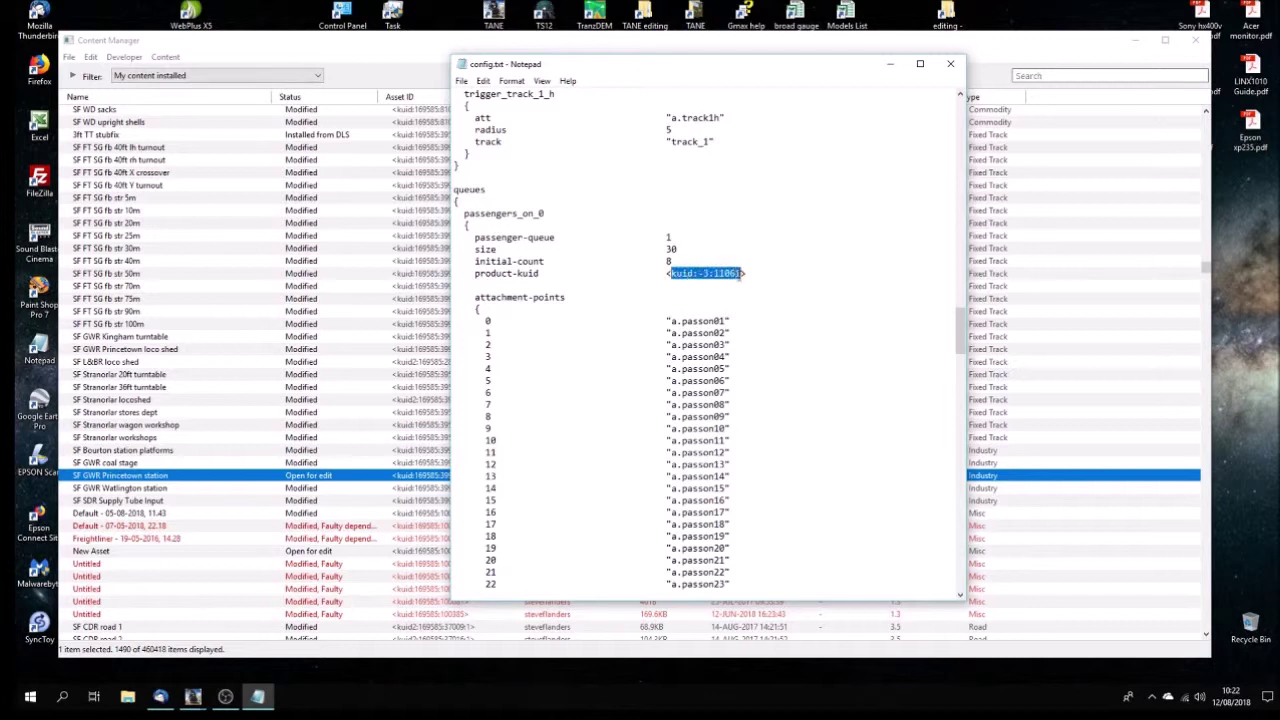
# Examine the config's passenger queues with their attachment points, the spawn and delete processes, and the closing description and kuid-table.
pyautogui.scroll(-20, 622, 317)
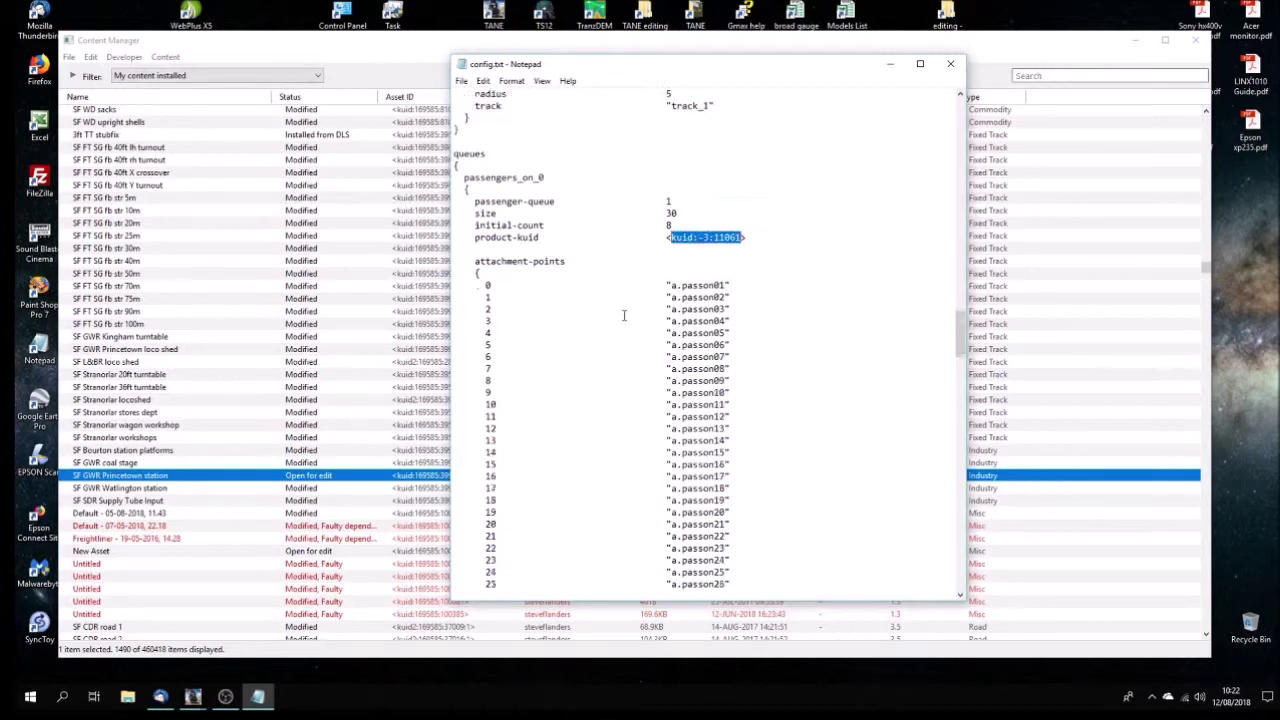
pyautogui.scroll(-2, 623, 315)
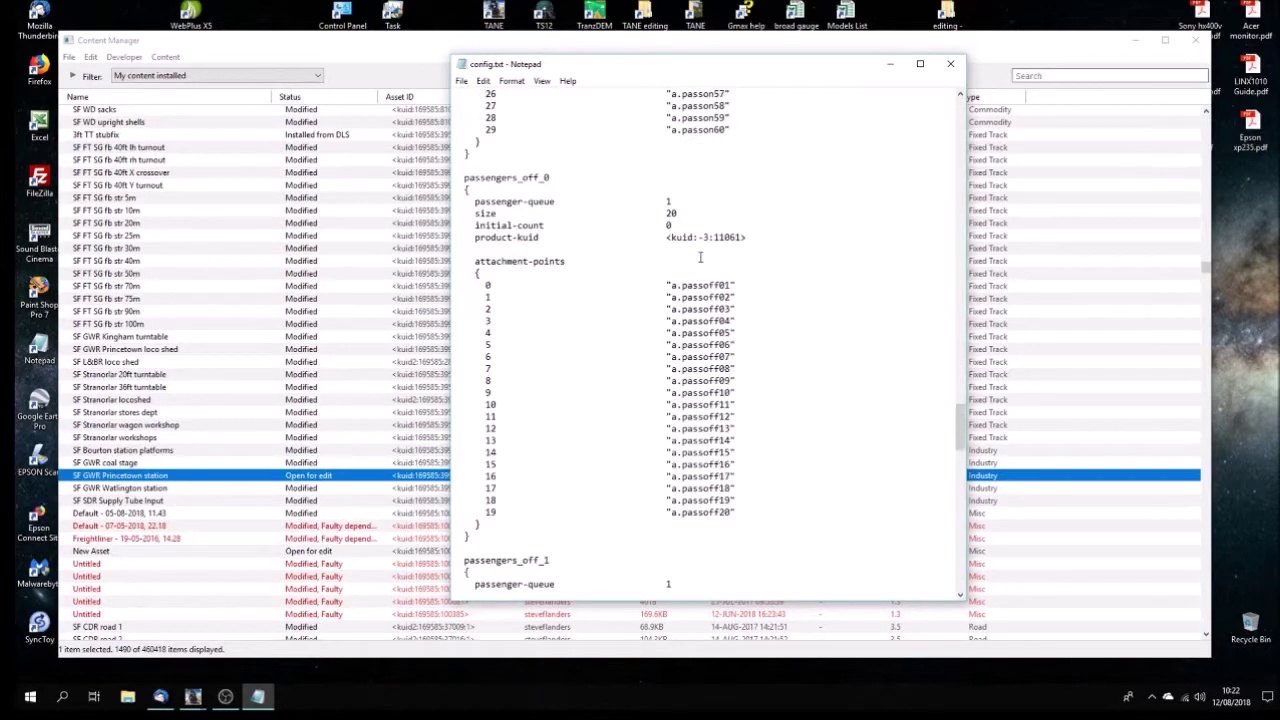
pyautogui.scroll(-20, 651, 371)
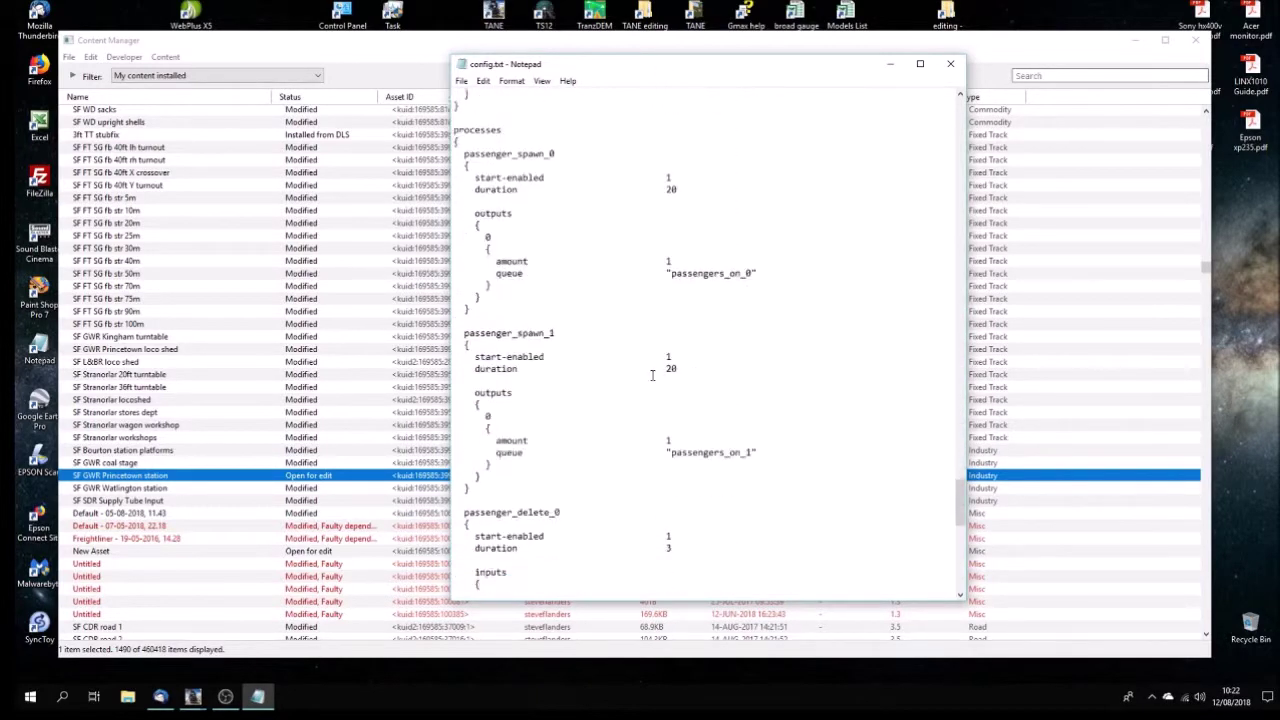
pyautogui.scroll(-8, 652, 375)
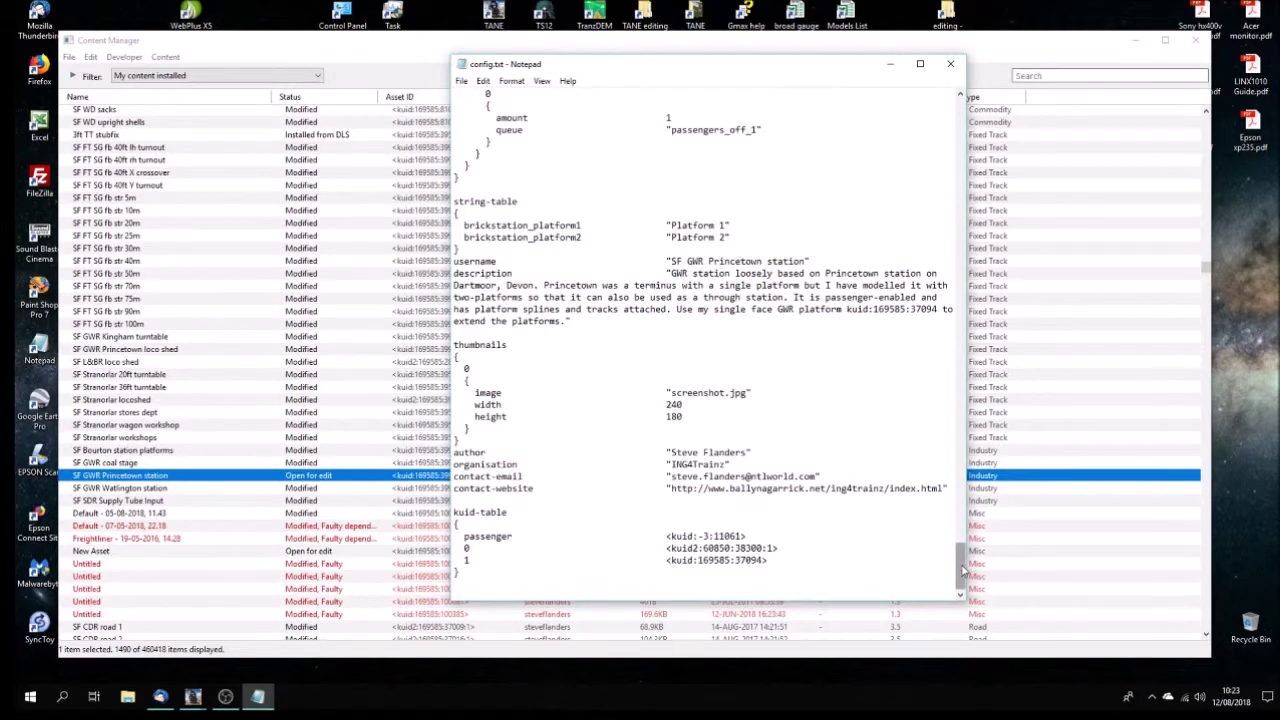
# Set the product-kuid of the passengers_on_0 queue to <kuid:86627:1799> and review its attachment points.
pyautogui.moveTo(963, 570); pyautogui.dragTo(967, 320)
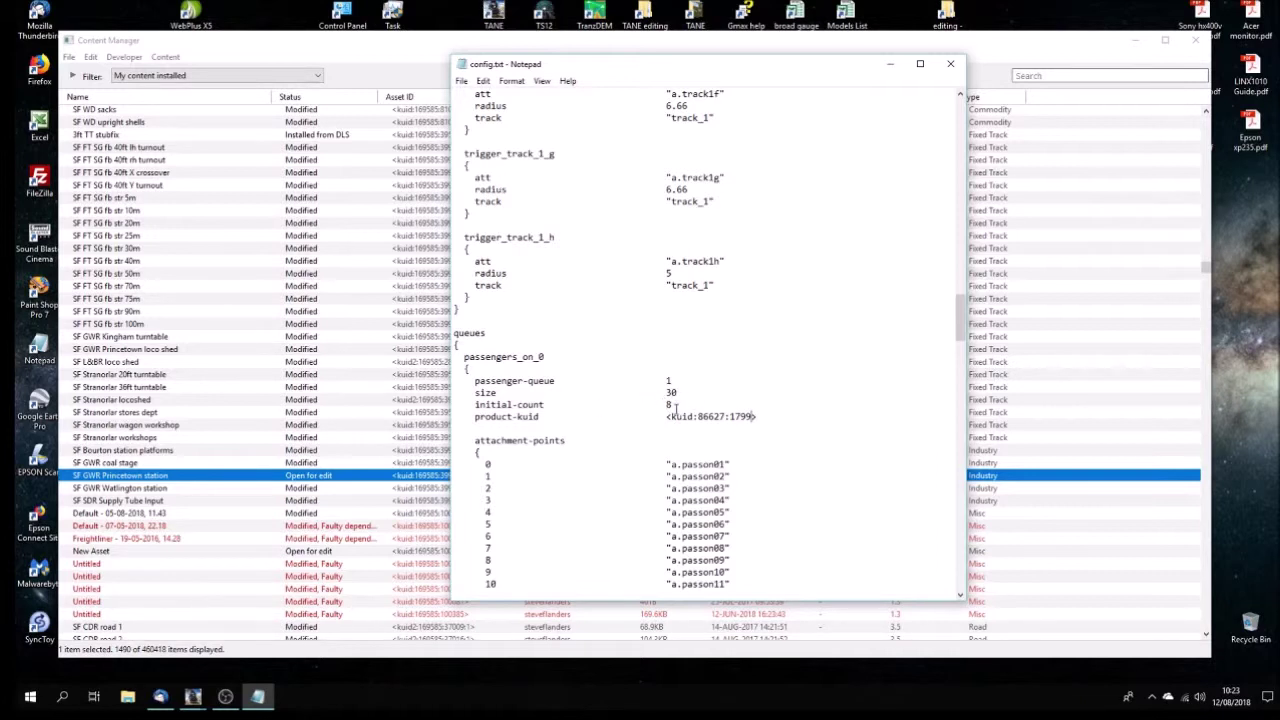
pyautogui.scroll(-4, 672, 404)
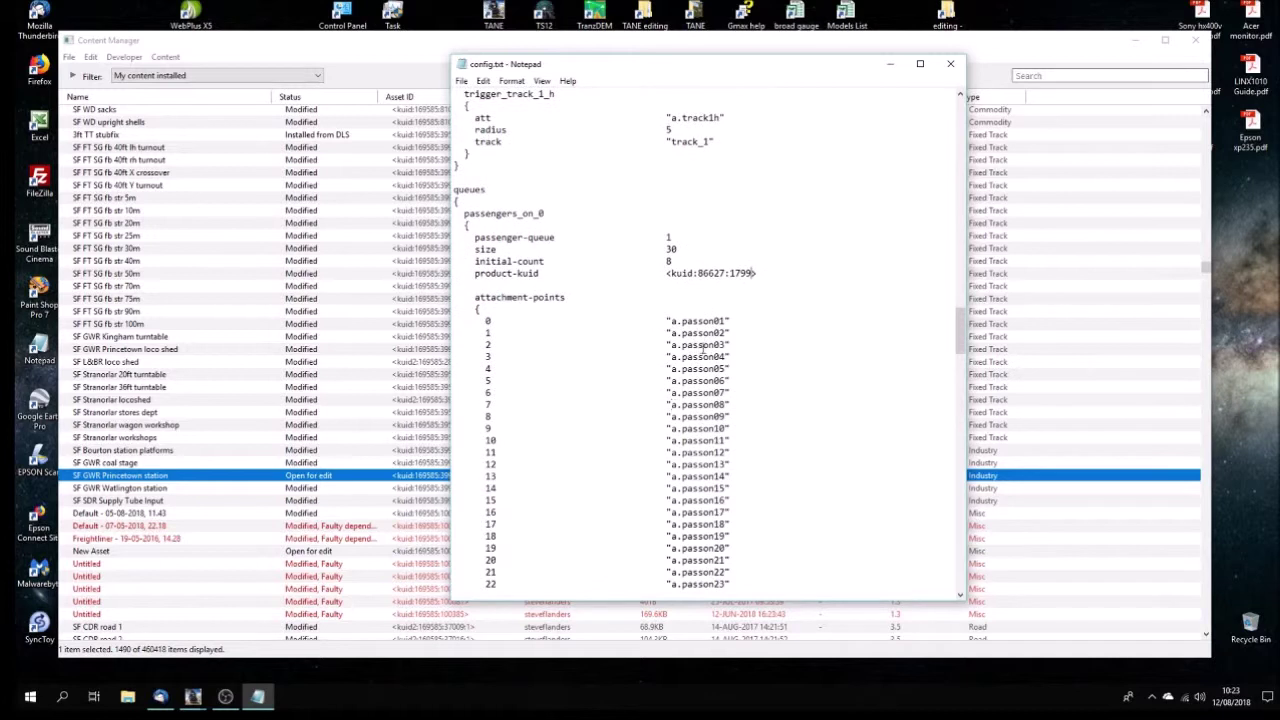
pyautogui.scroll(-3, 712, 447)
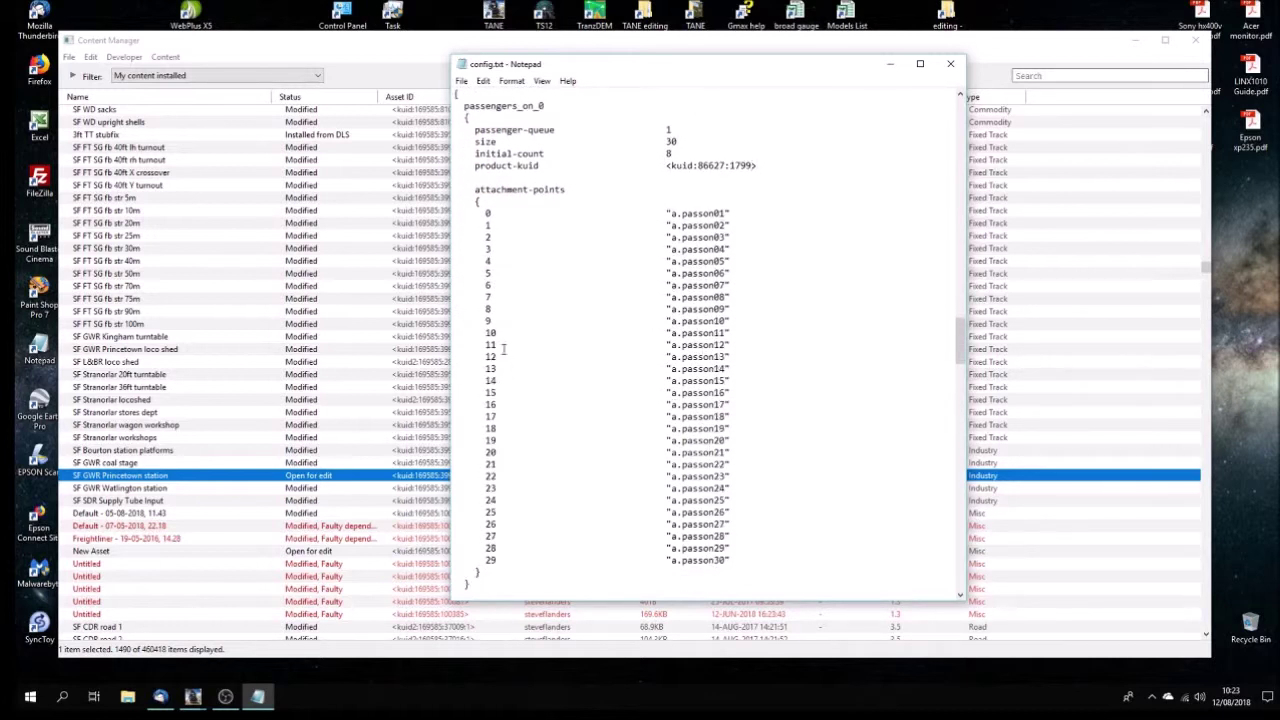
pyautogui.scroll(-2, 705, 556)
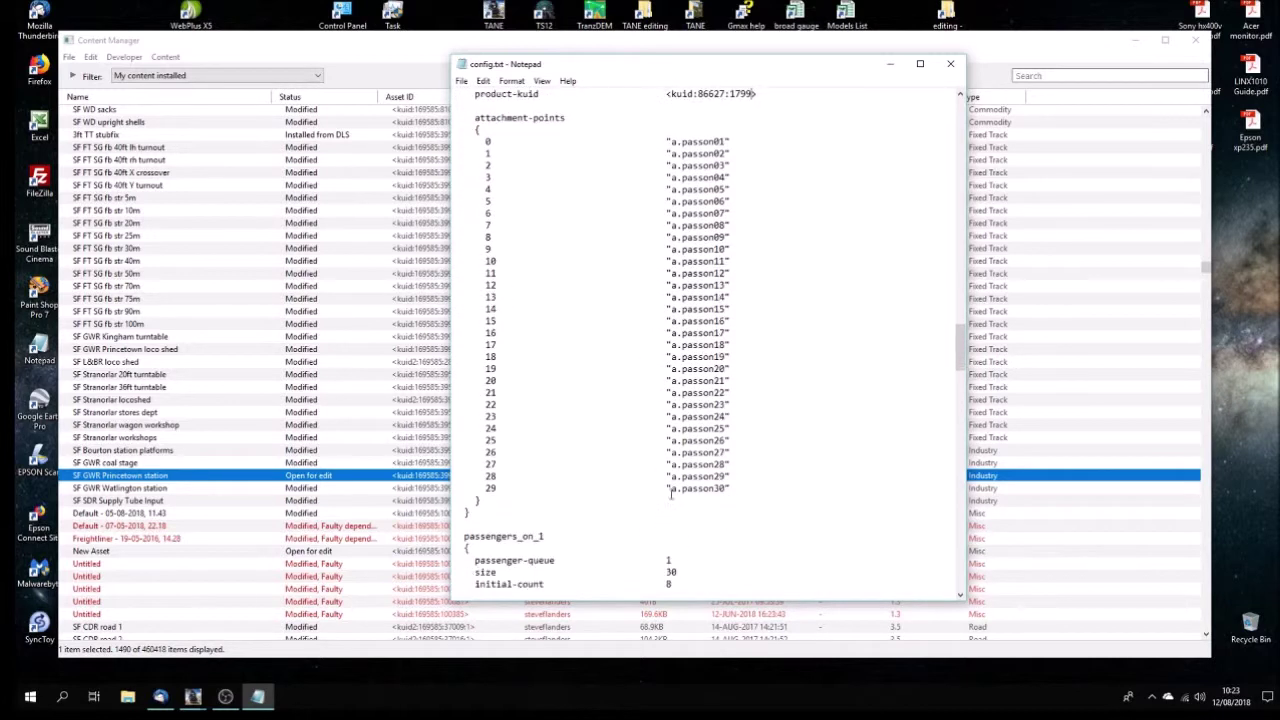
pyautogui.scroll(-2, 690, 425)
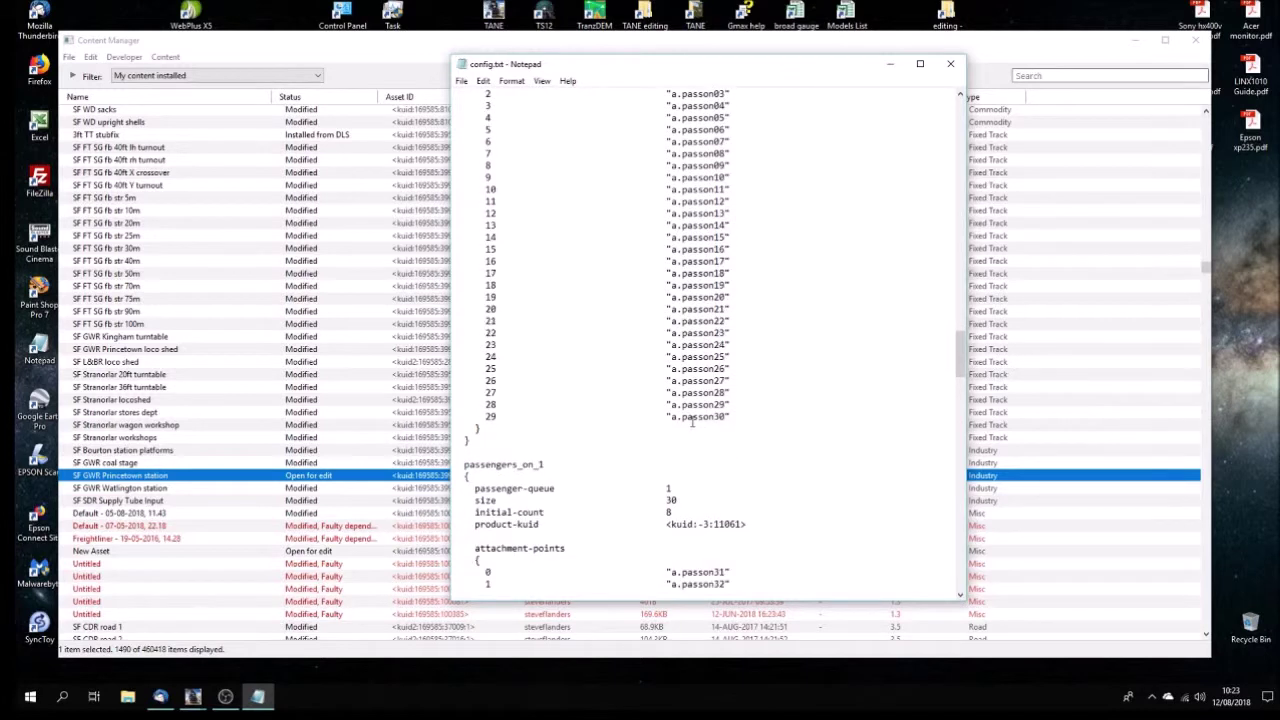
# Copy the passengers_on_0 queue's product-kuid <kuid:86627:1799> and replace the product-kuid of the passengers_on_1 queue with it.
pyautogui.scroll(7, 691, 423)
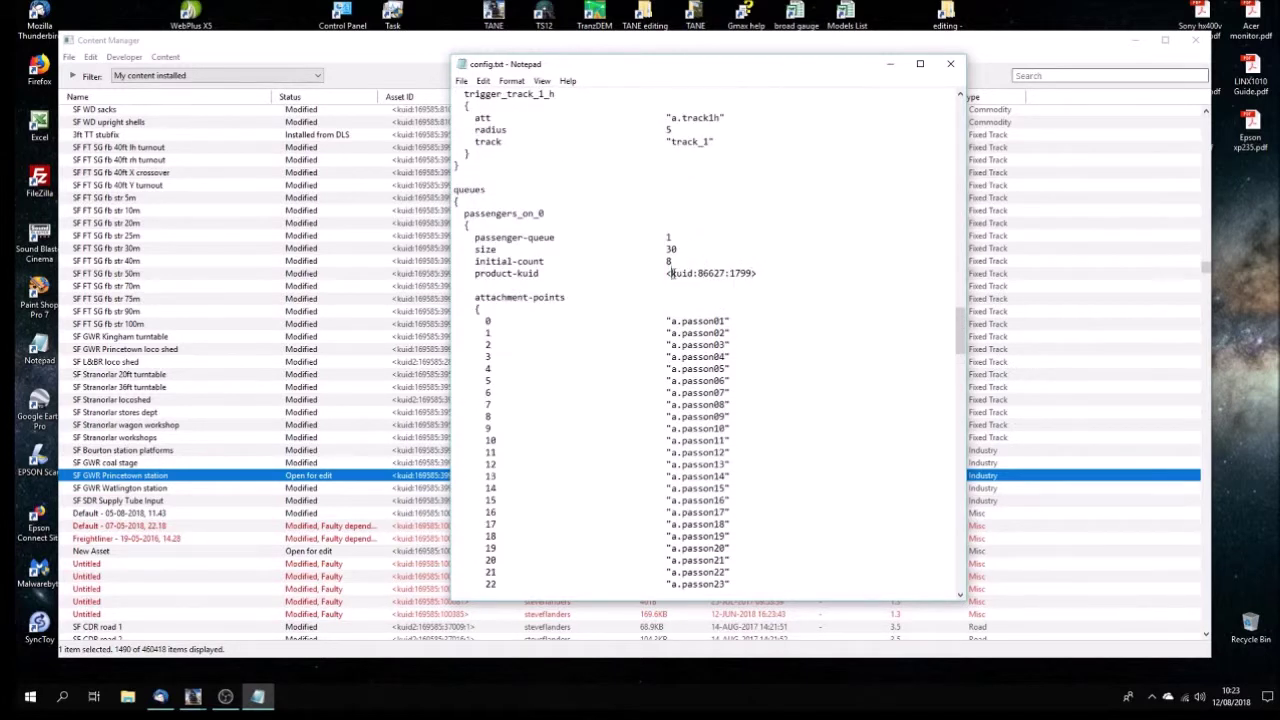
pyautogui.moveTo(671, 273); pyautogui.dragTo(752, 278)
pyautogui.moveTo(665, 274); pyautogui.dragTo(753, 276)
pyautogui.hotkey('ctrl', 'c')
pyautogui.scroll(-11, 712, 392)
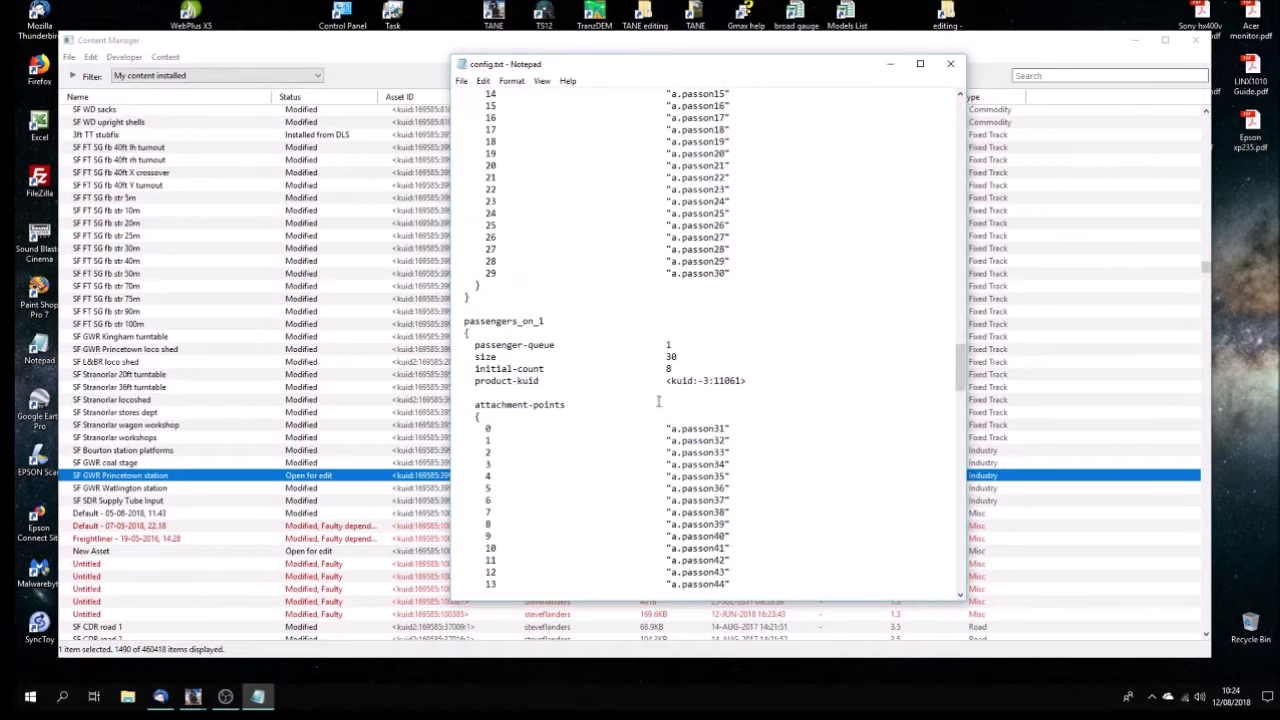
pyautogui.moveTo(667, 380); pyautogui.dragTo(748, 381)
pyautogui.hotkey('ctrl', 'v')
# Replace the product-kuid of both the passengers_off_0 and passengers_off_1 queues with the copied <kuid:86627:1799>.
pyautogui.scroll(8, 602, 291)
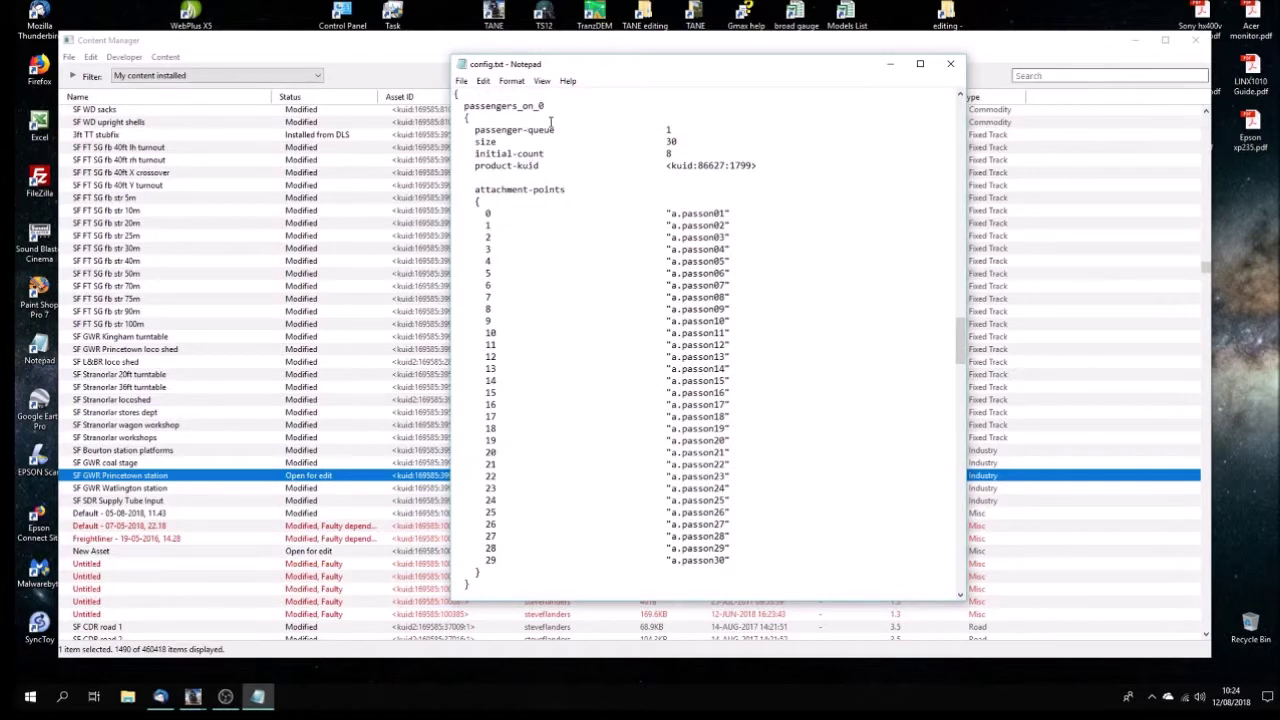
pyautogui.scroll(-4, 548, 588)
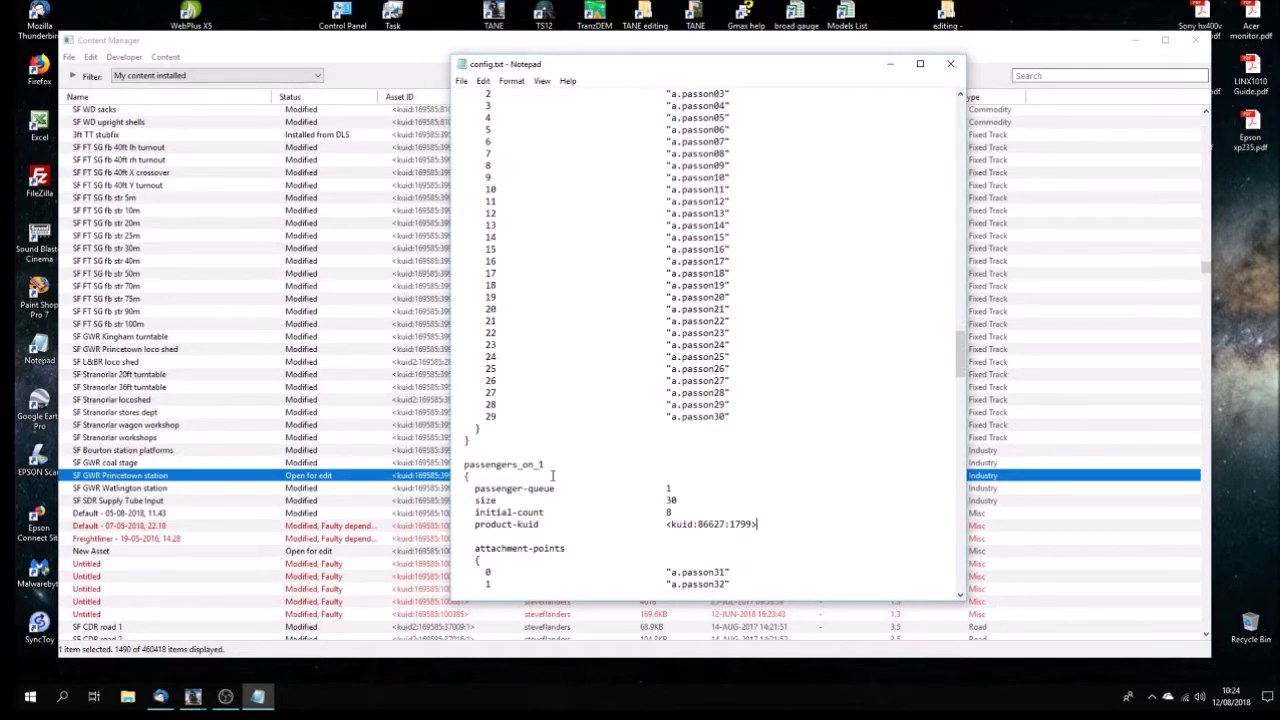
pyautogui.scroll(-16, 557, 467)
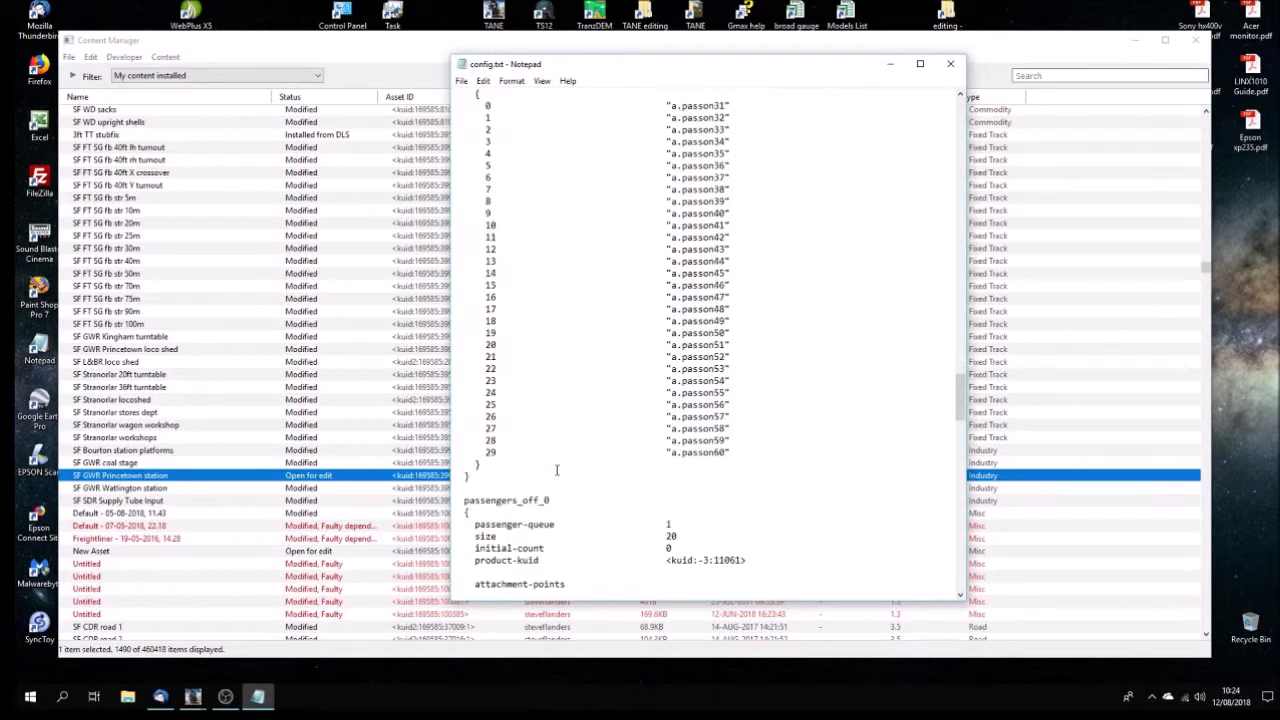
pyautogui.scroll(-1, 557, 476)
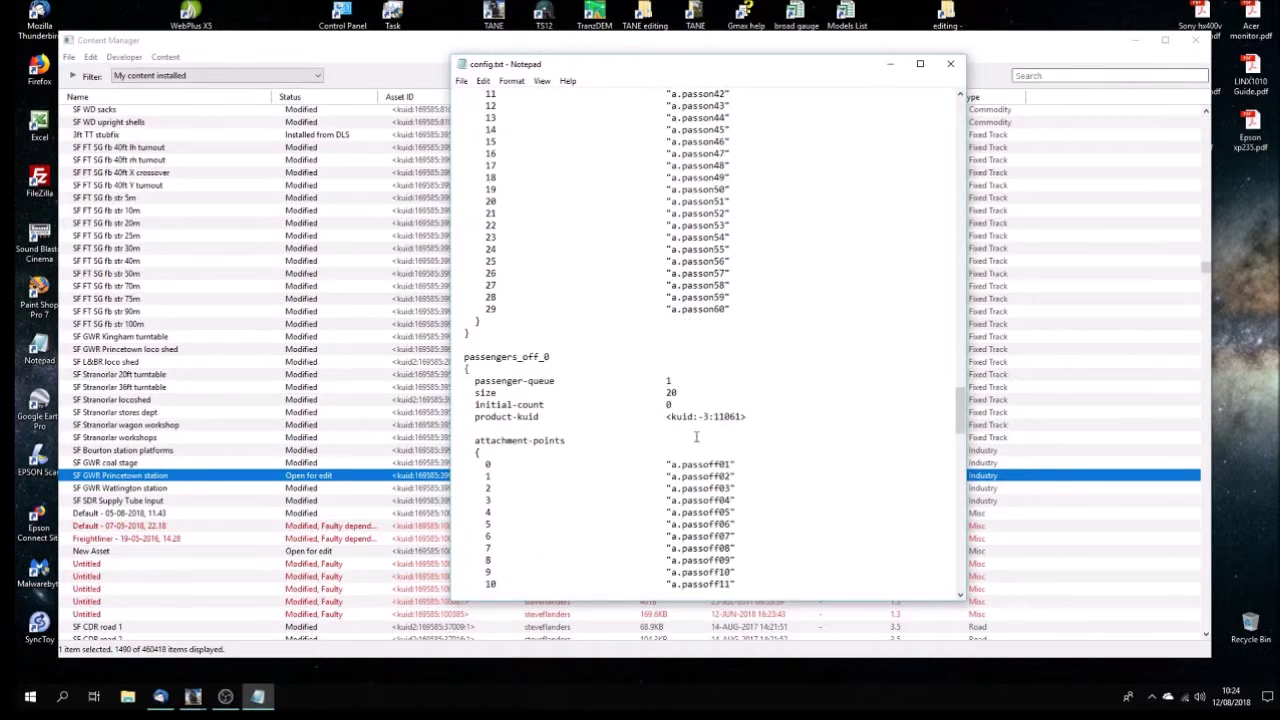
pyautogui.moveTo(666, 416); pyautogui.dragTo(745, 416)
pyautogui.hotkey('ctrl', 'v')
pyautogui.scroll(-8, 707, 472)
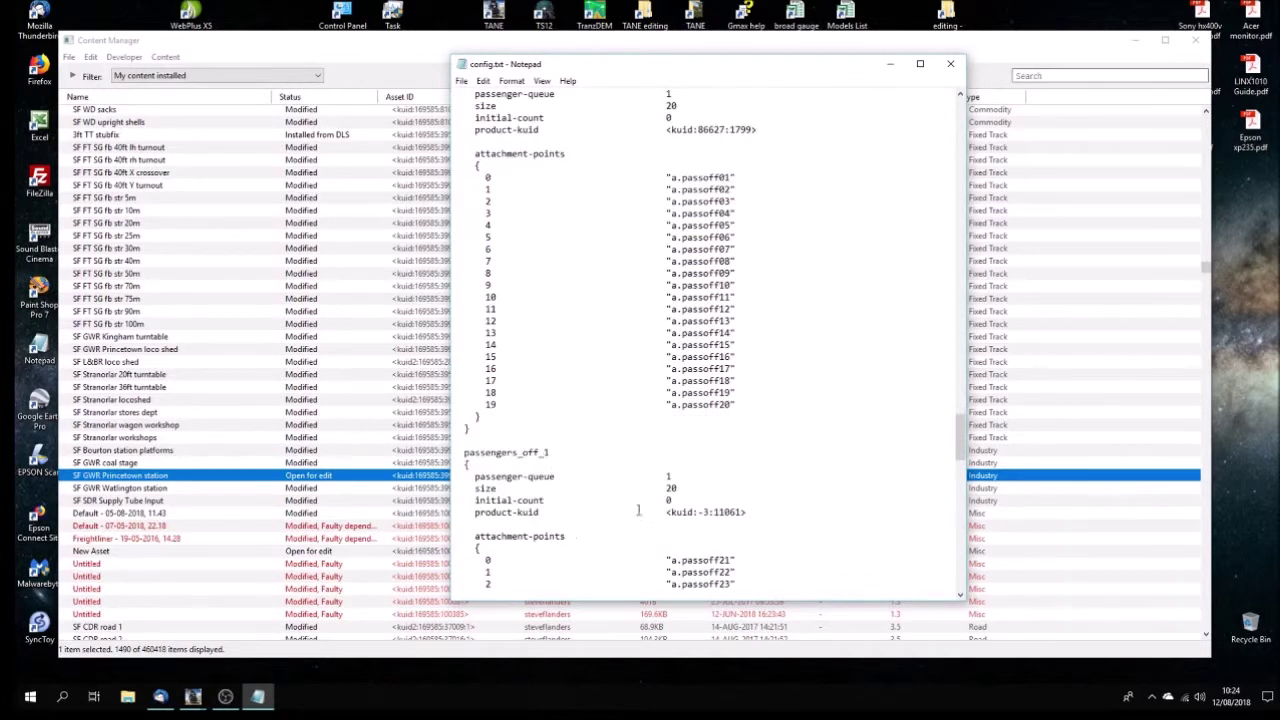
pyautogui.moveTo(667, 514); pyautogui.dragTo(743, 513)
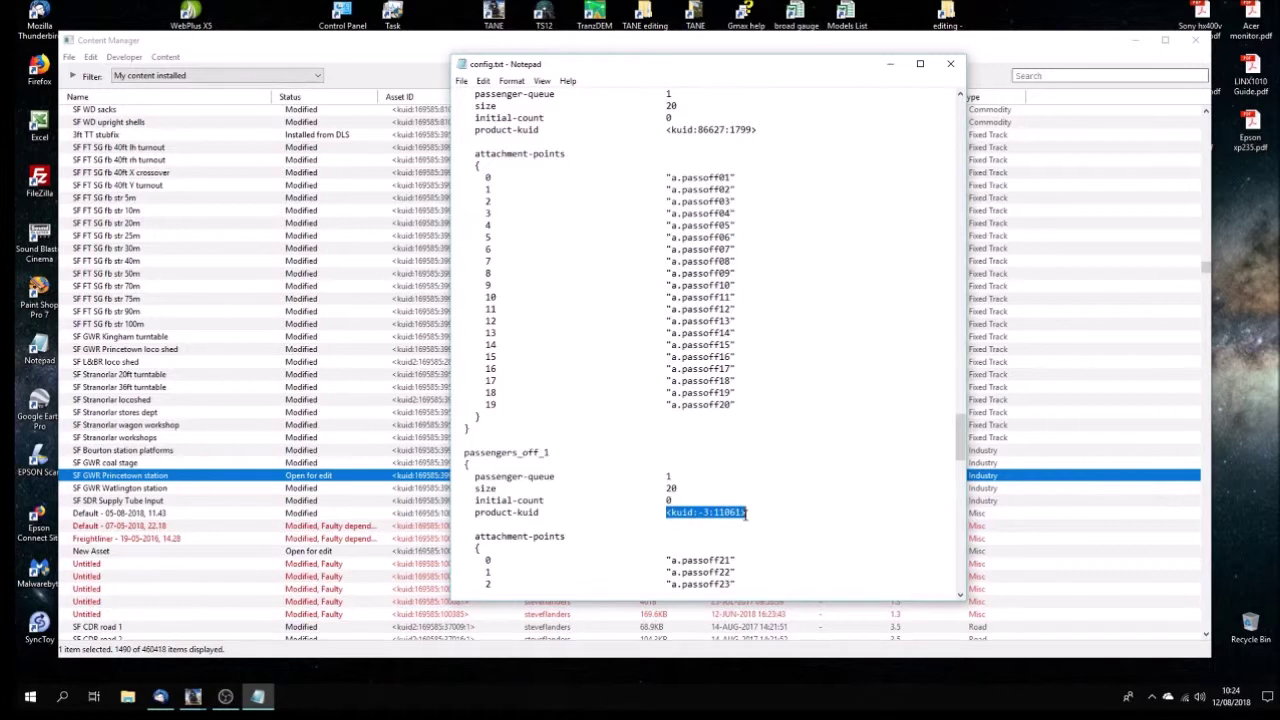
pyautogui.hotkey('ctrl', 'v')
# Replace the passenger entry in the config's kuid-table with <kuid:86627:1799>.
pyautogui.scroll(-10, 727, 485)
pyautogui.scroll(-2, 727, 485)
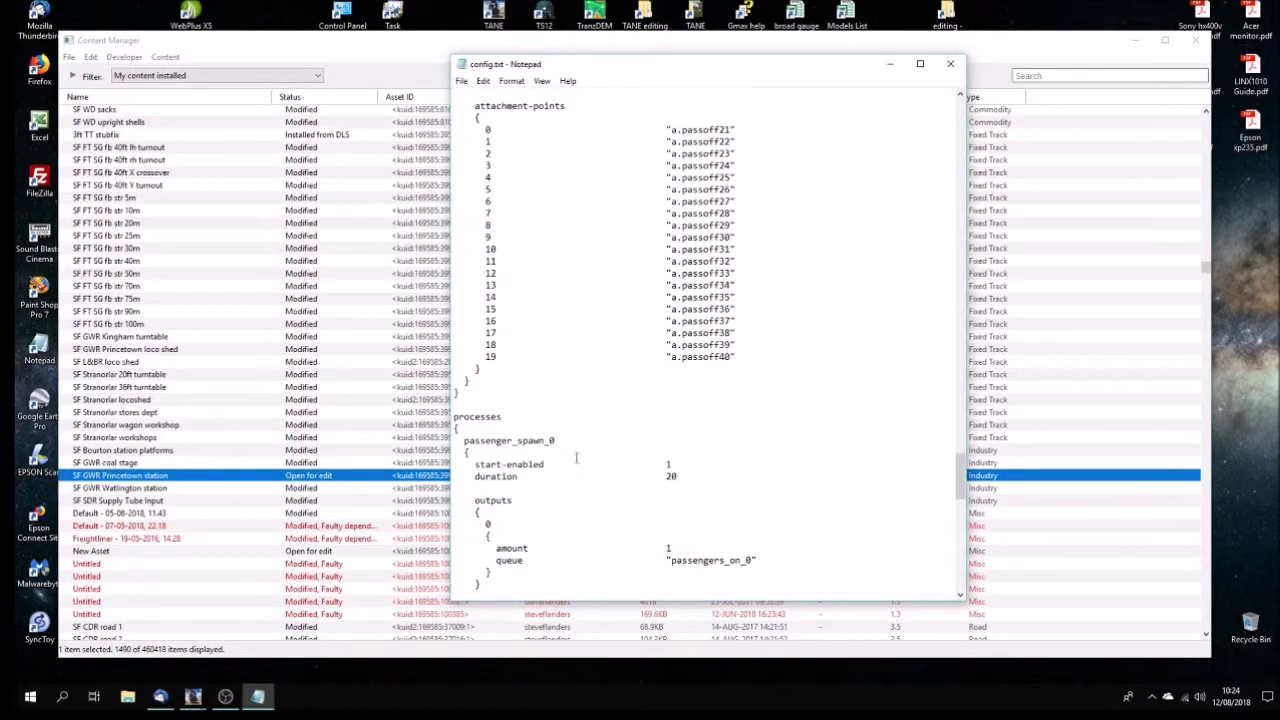
pyautogui.scroll(-3, 609, 464)
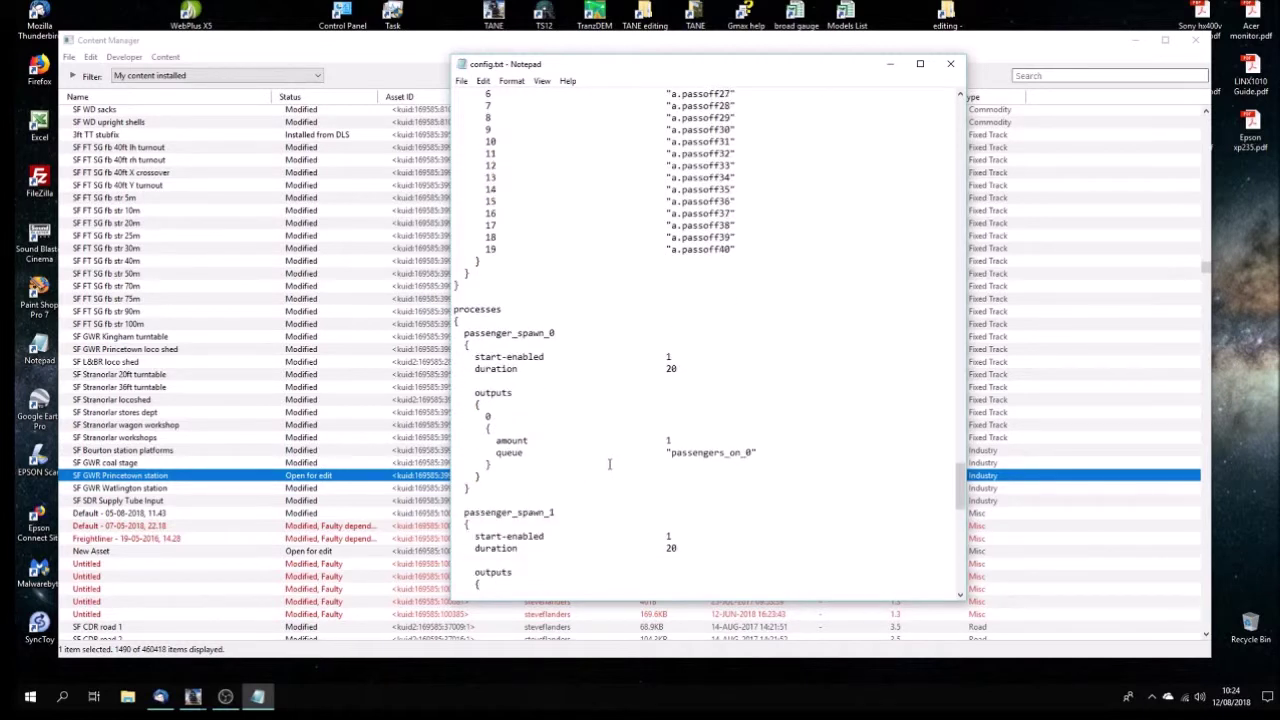
pyautogui.scroll(-9, 661, 474)
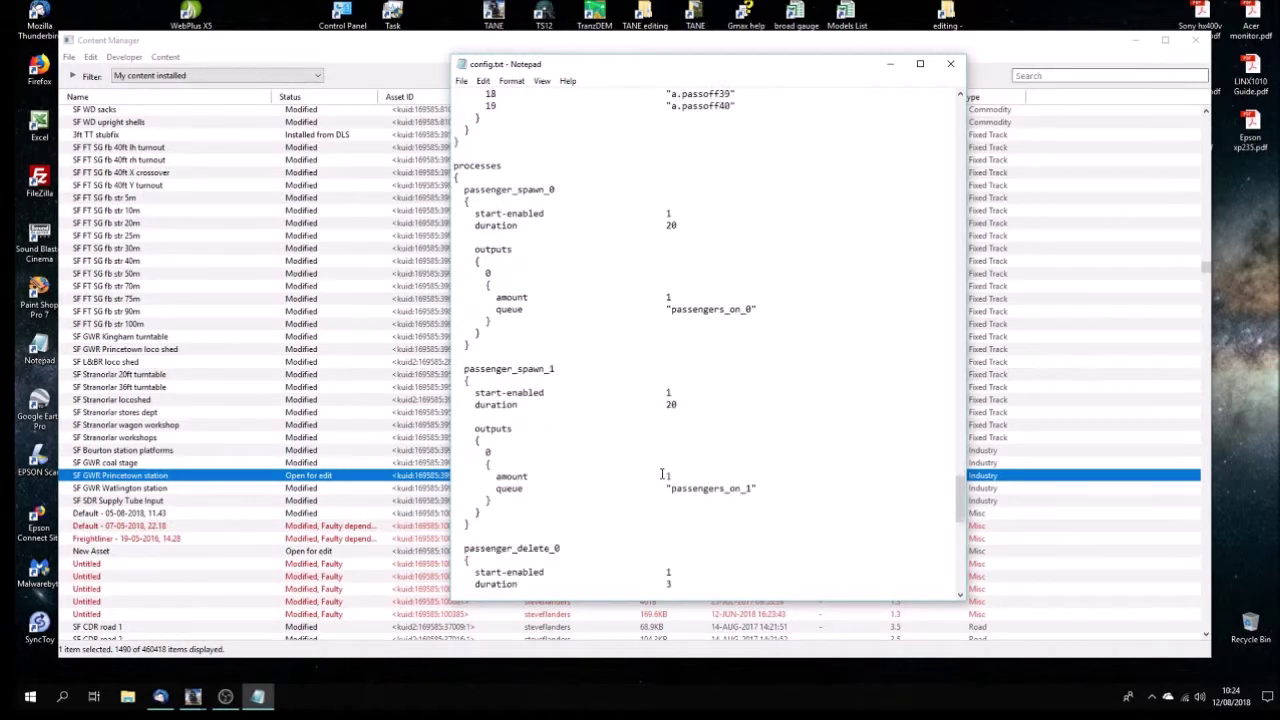
pyautogui.scroll(-3, 663, 474)
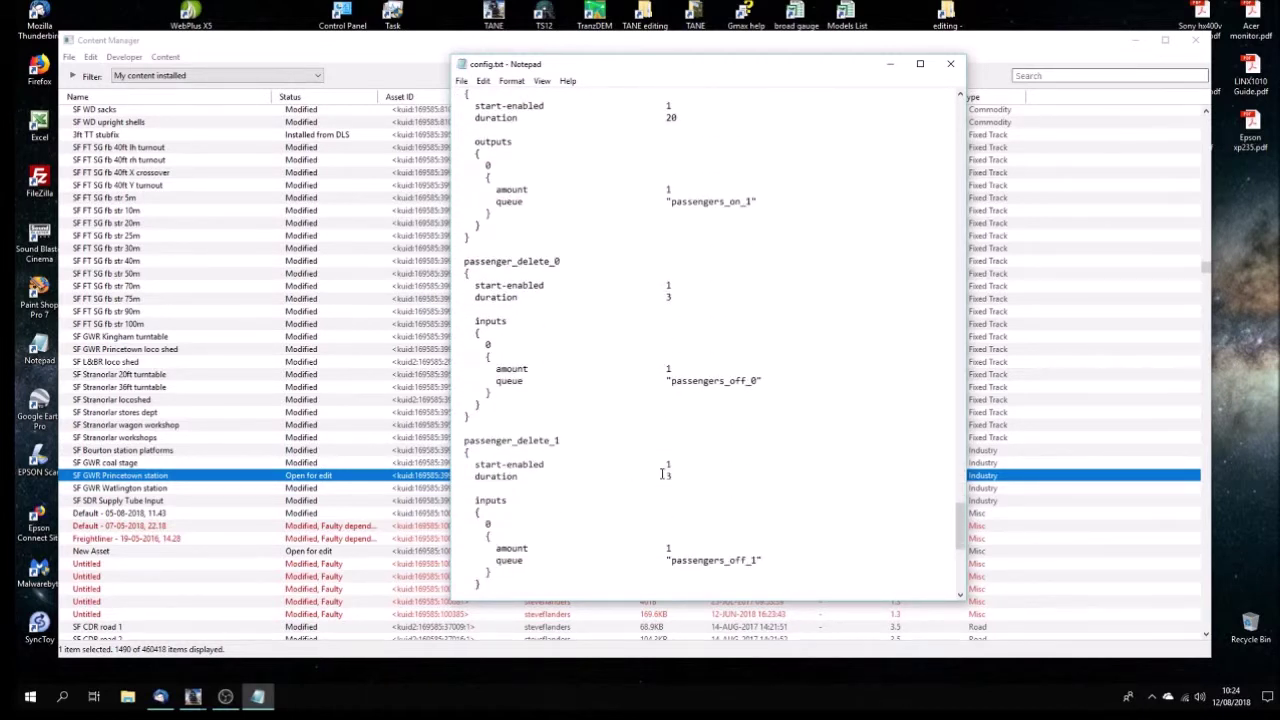
pyautogui.scroll(-5, 661, 474)
pyautogui.scroll(-1, 661, 474)
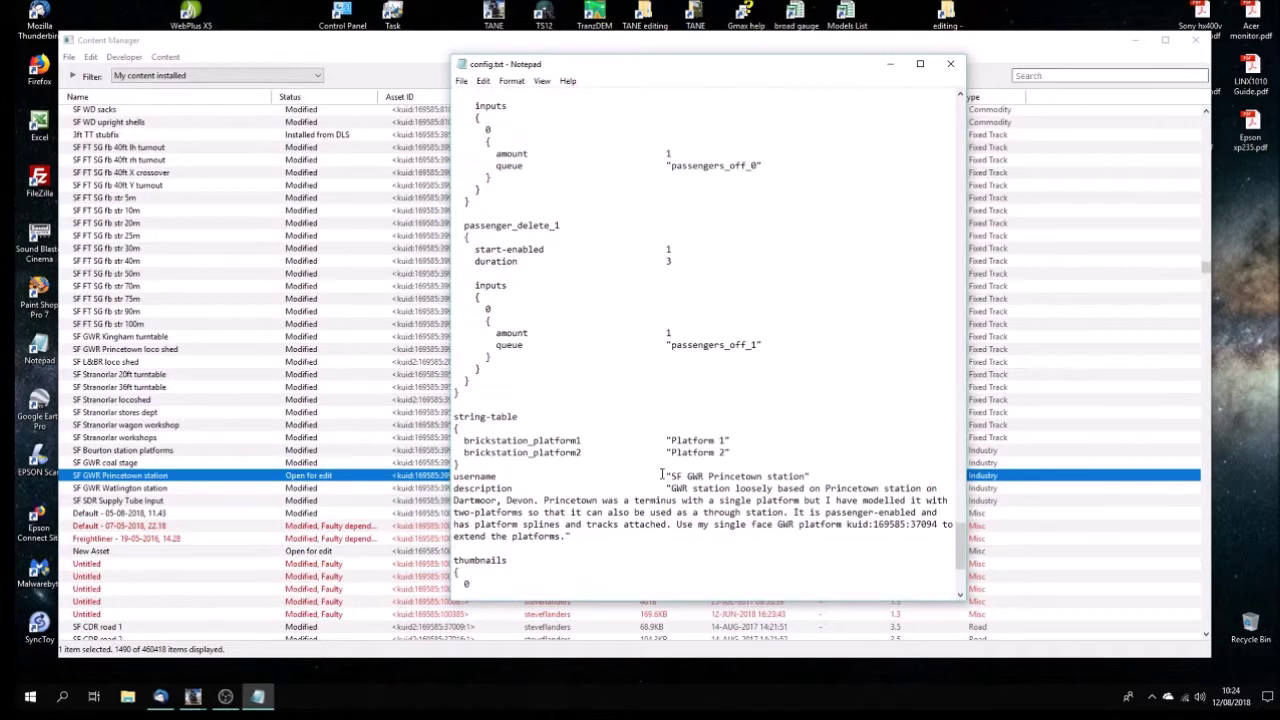
pyautogui.scroll(-2, 701, 481)
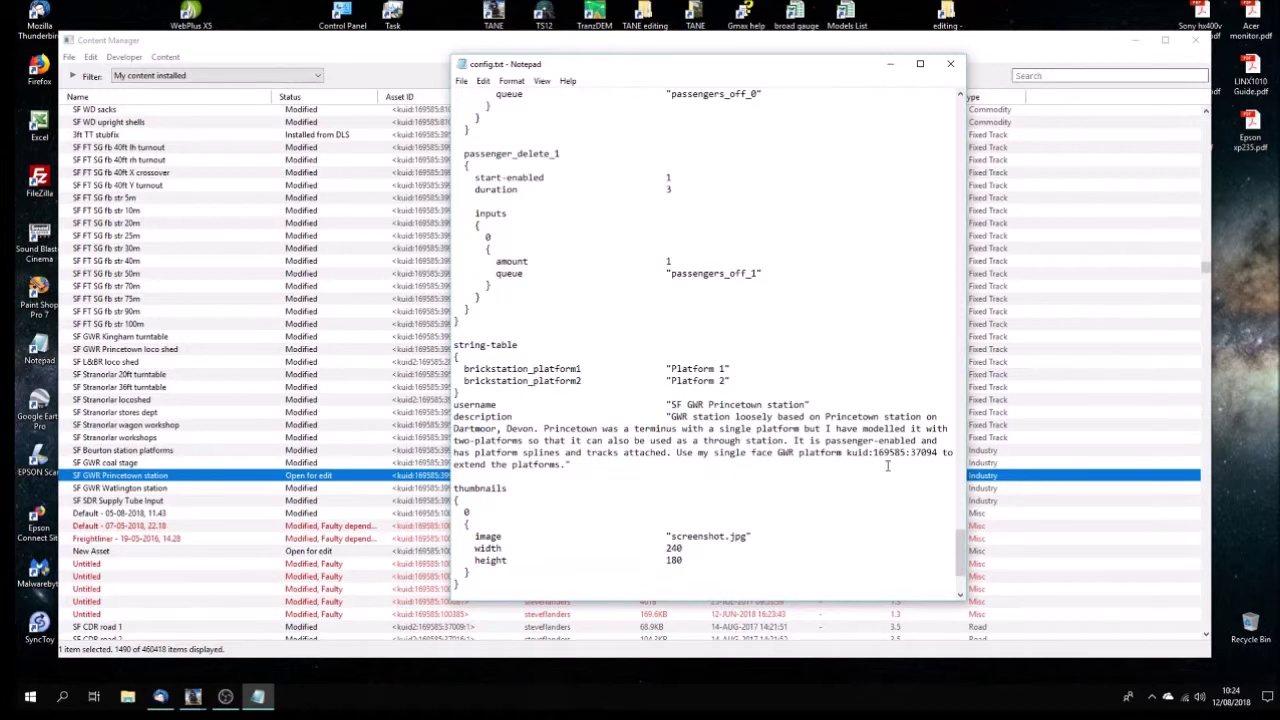
pyautogui.scroll(-4, 694, 443)
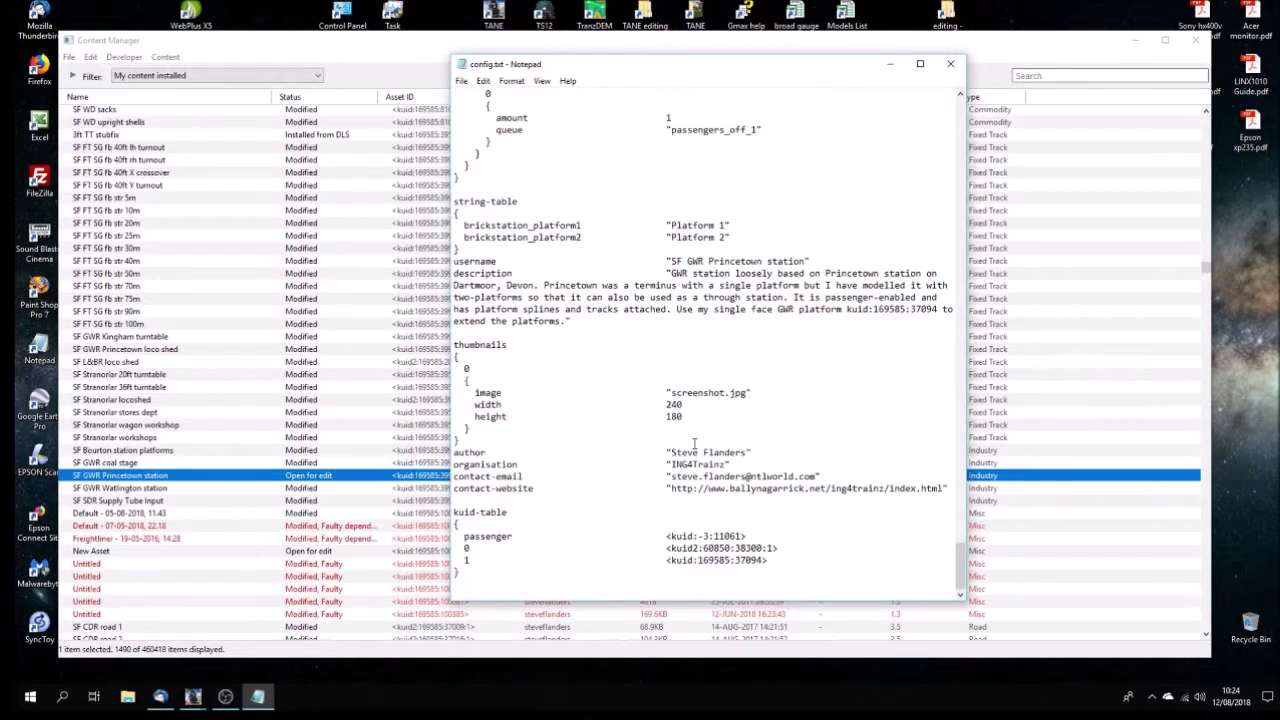
pyautogui.moveTo(667, 537); pyautogui.dragTo(748, 537)
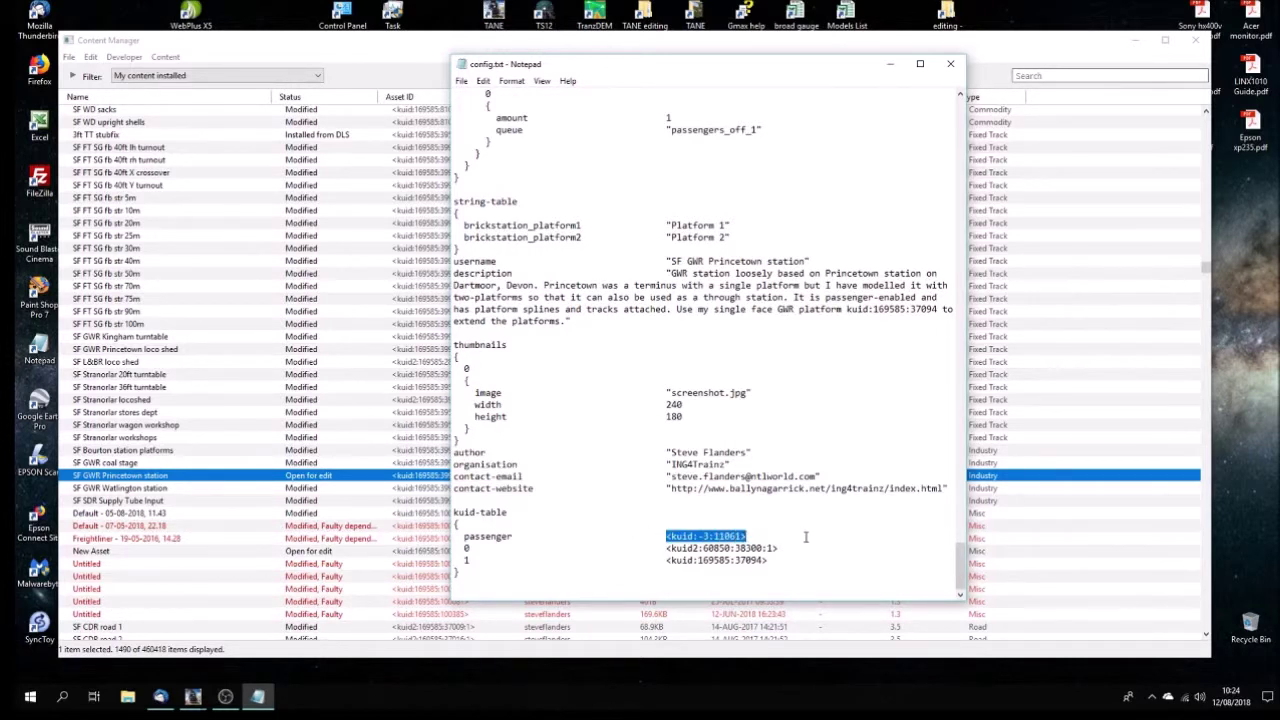
pyautogui.write('<kuid:86627:1799>')
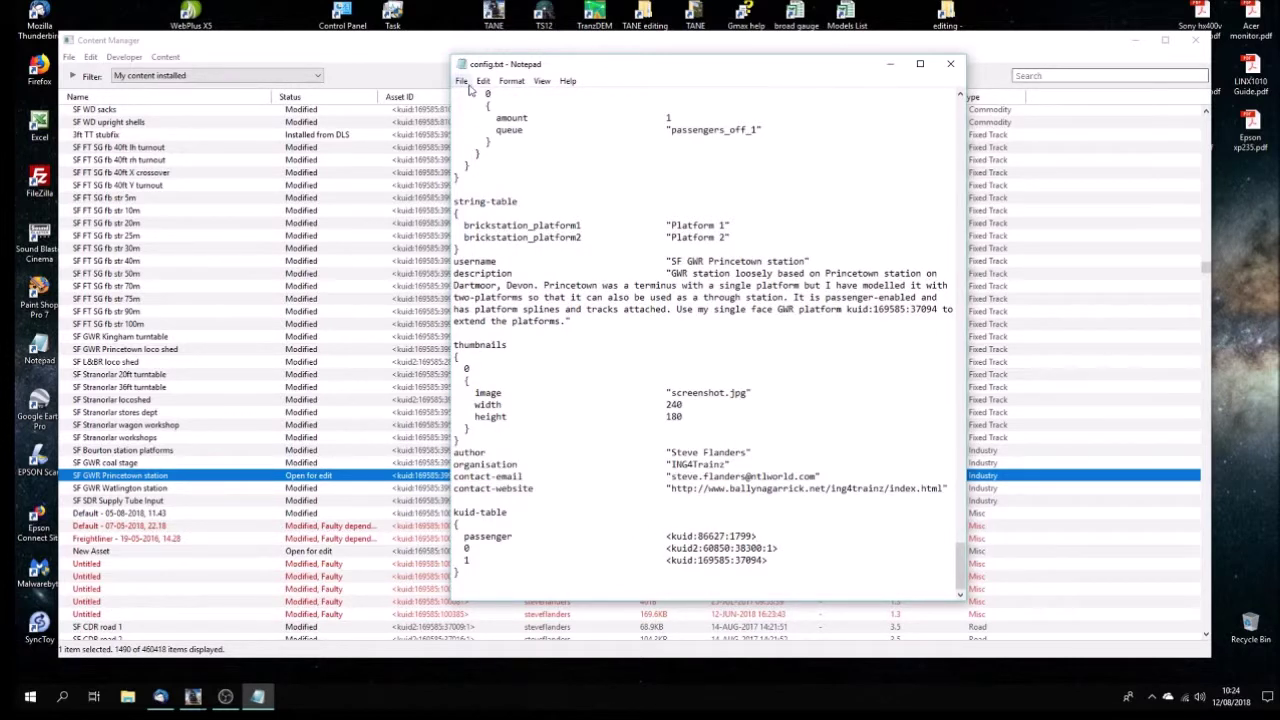
# Save and close config.txt, submit the edits of SF GWR Princetown station, and dismiss the task report.
pyautogui.click(463, 81)
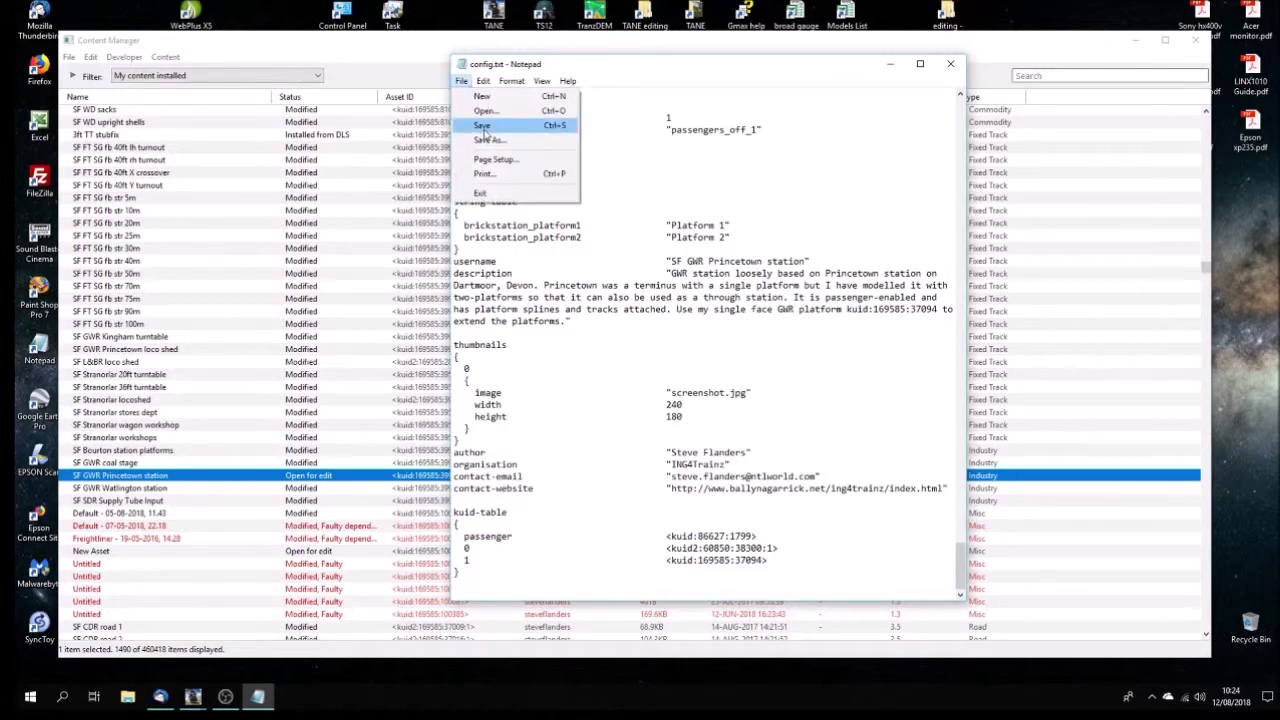
pyautogui.click(485, 128)
pyautogui.click(952, 66)
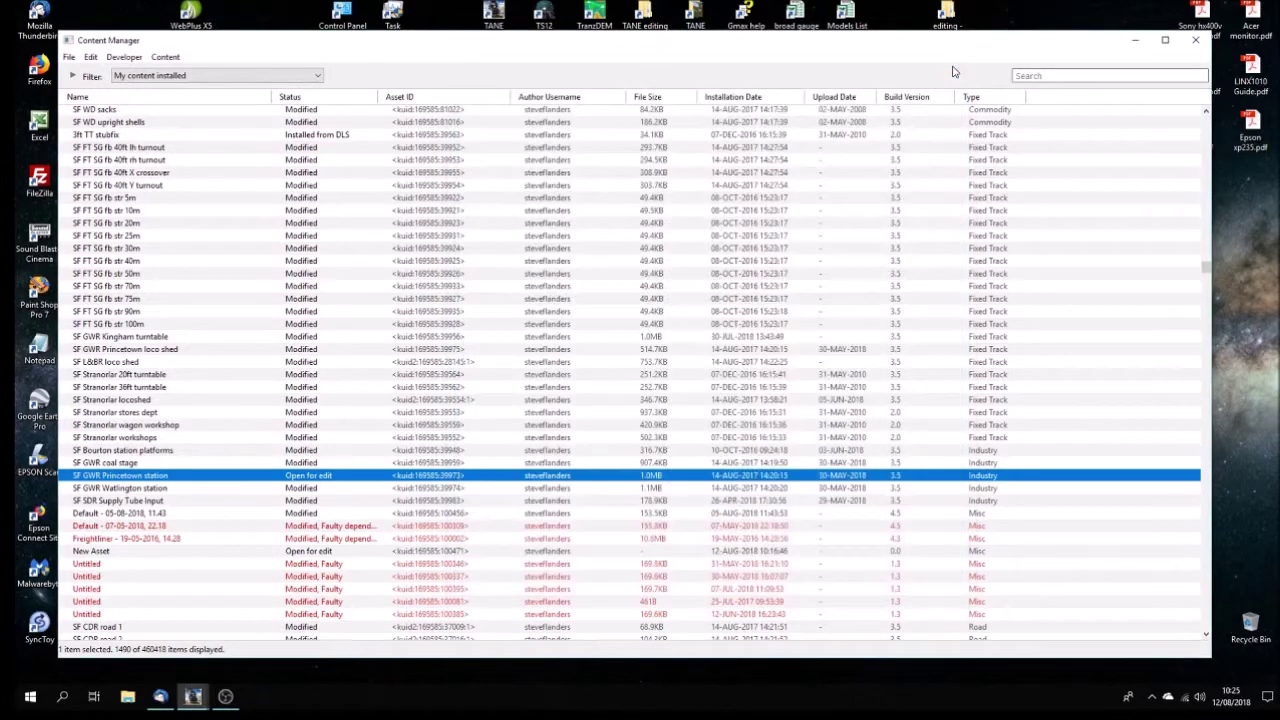
pyautogui.rightClick(278, 479)
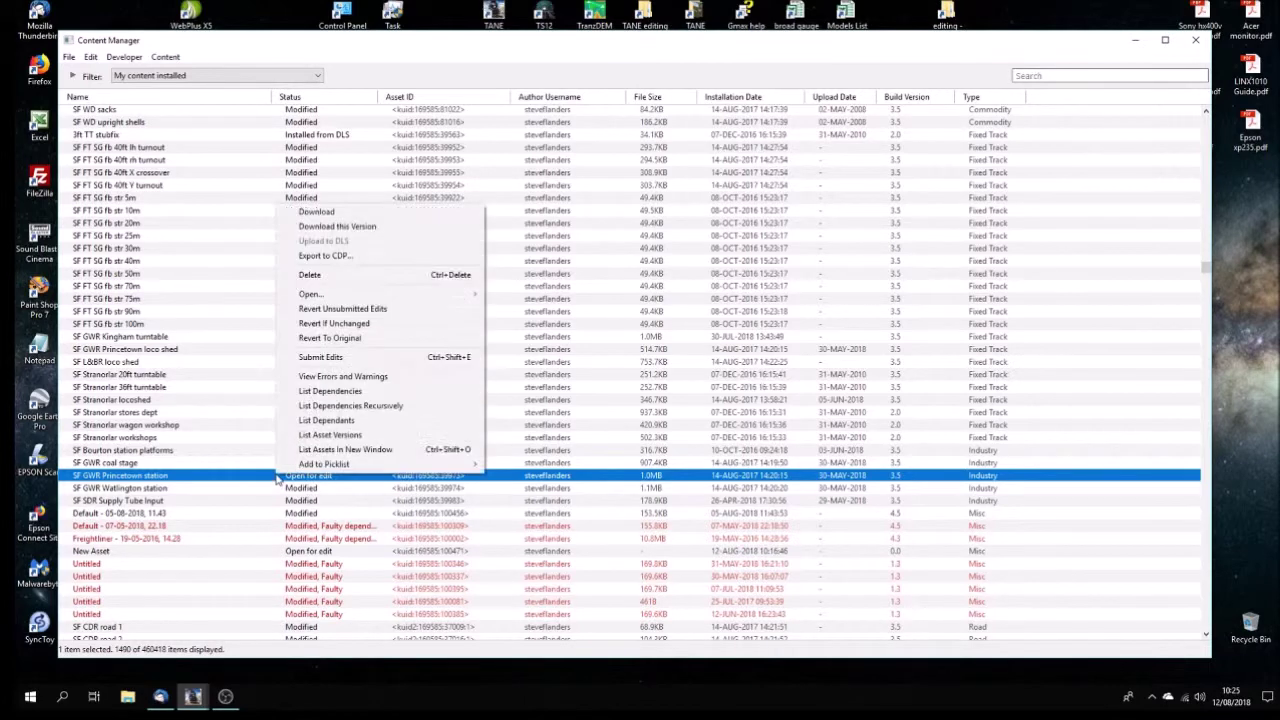
pyautogui.click(330, 357)
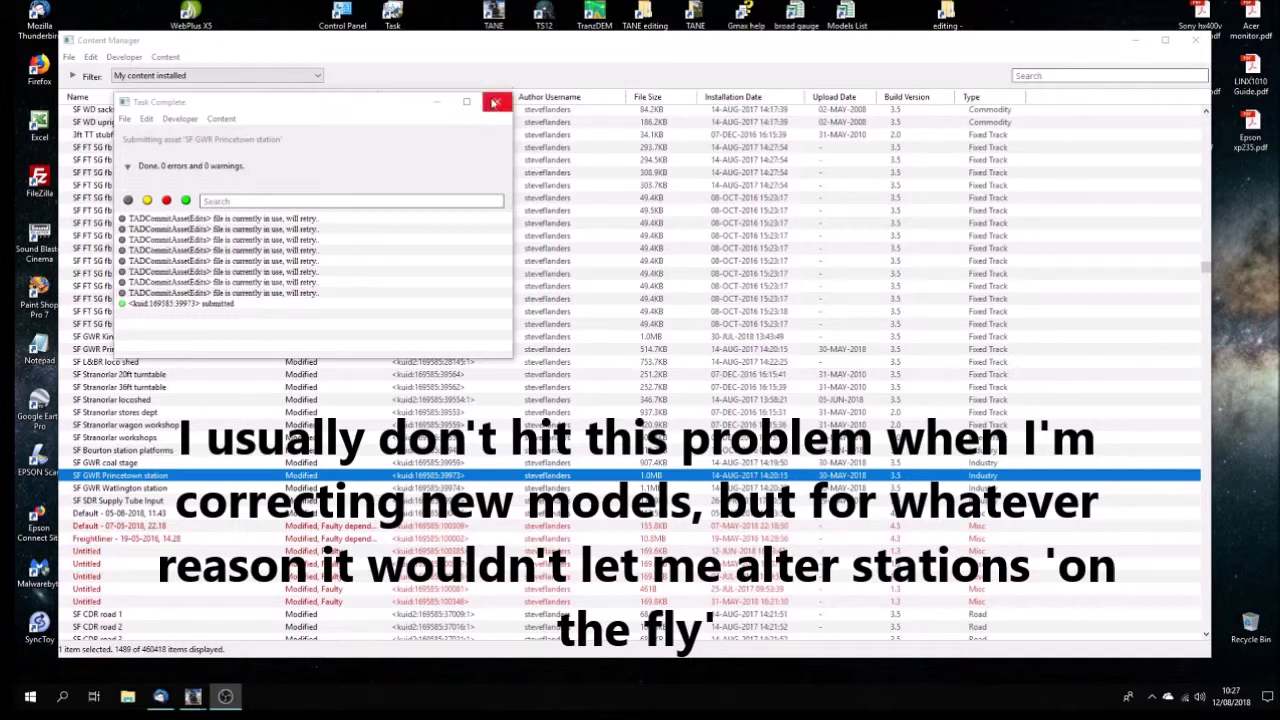
pyautogui.click(496, 101)
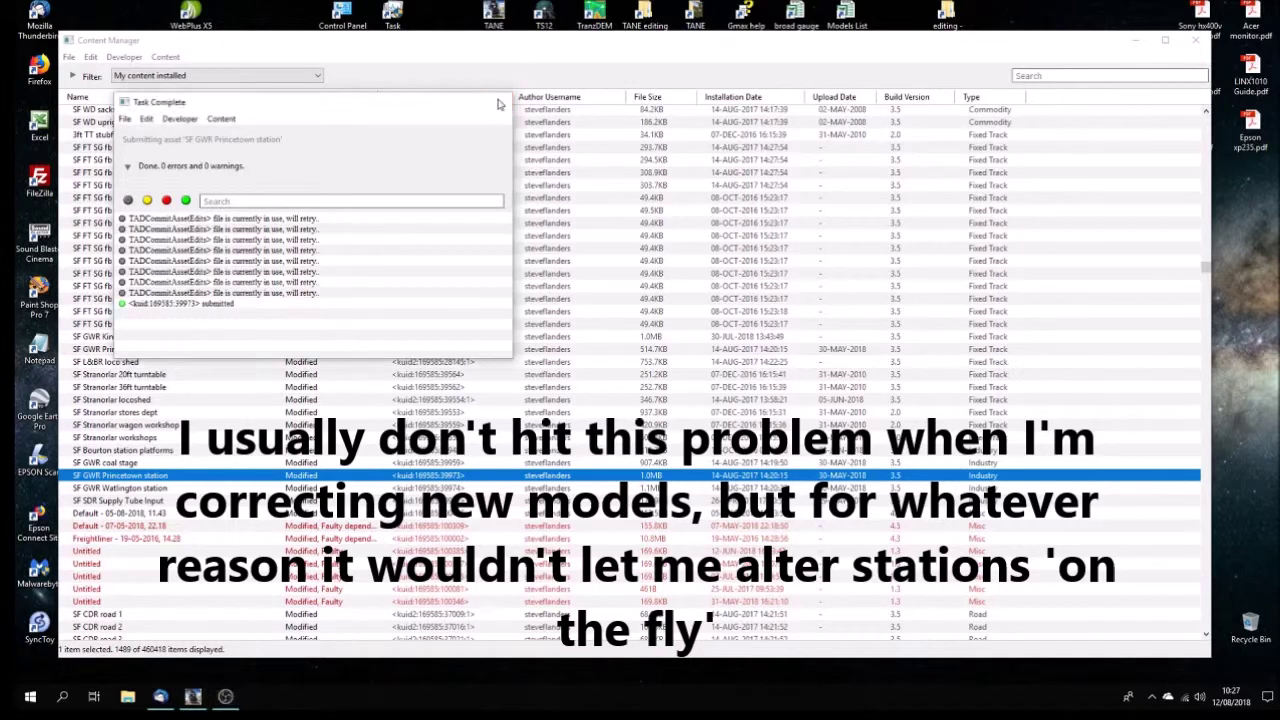
# Switch from Content Manager to Trainz: A New Era and open the Carriage Test Route for editing.
pyautogui.click(192, 700)
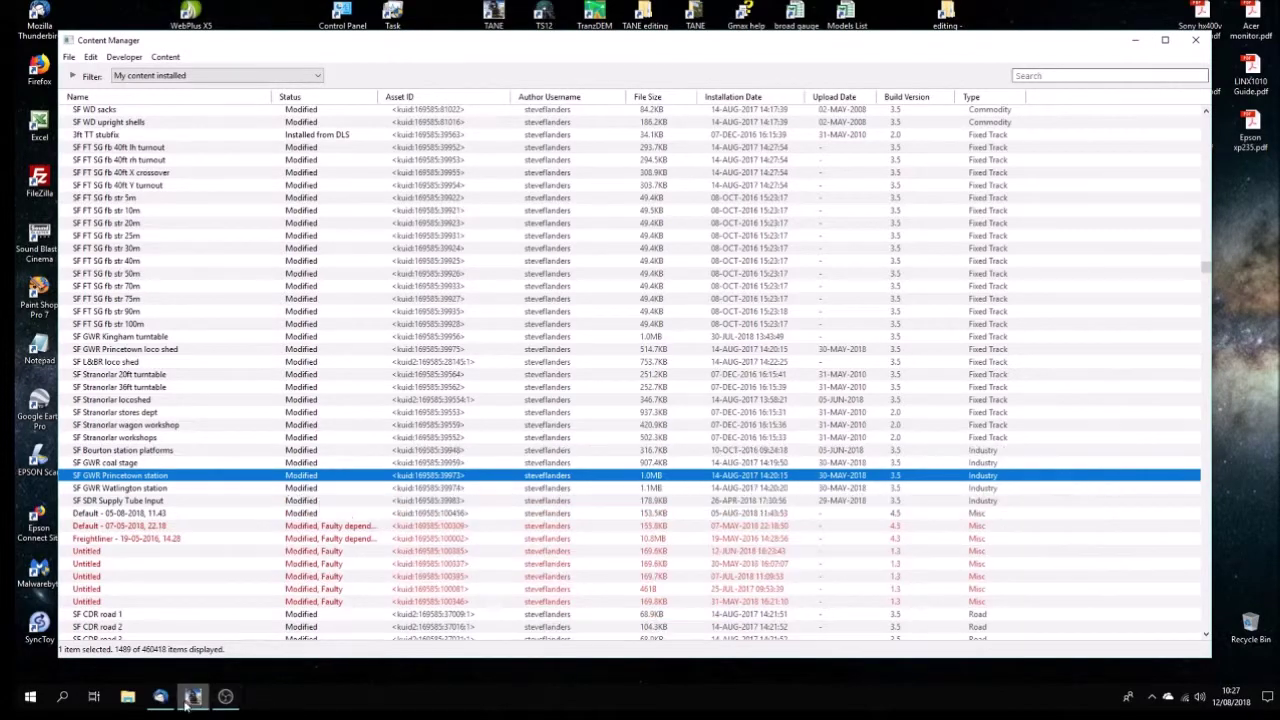
pyautogui.click(1139, 40)
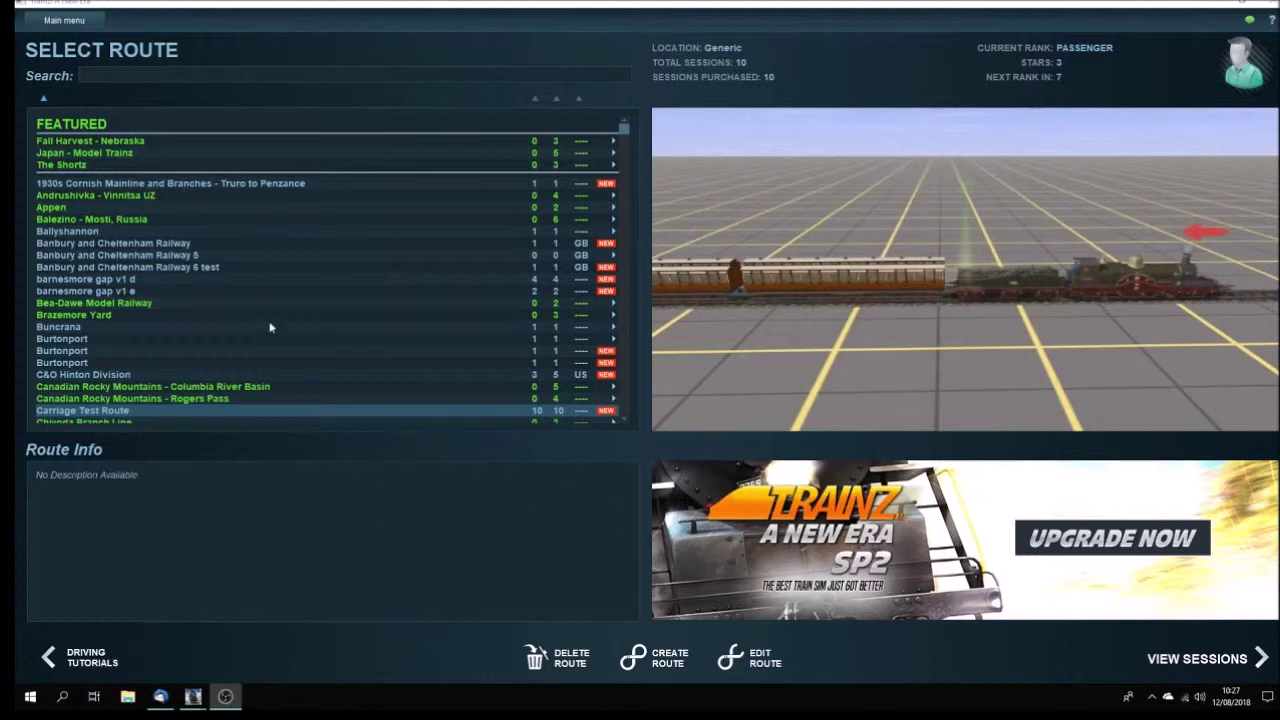
pyautogui.click(754, 657)
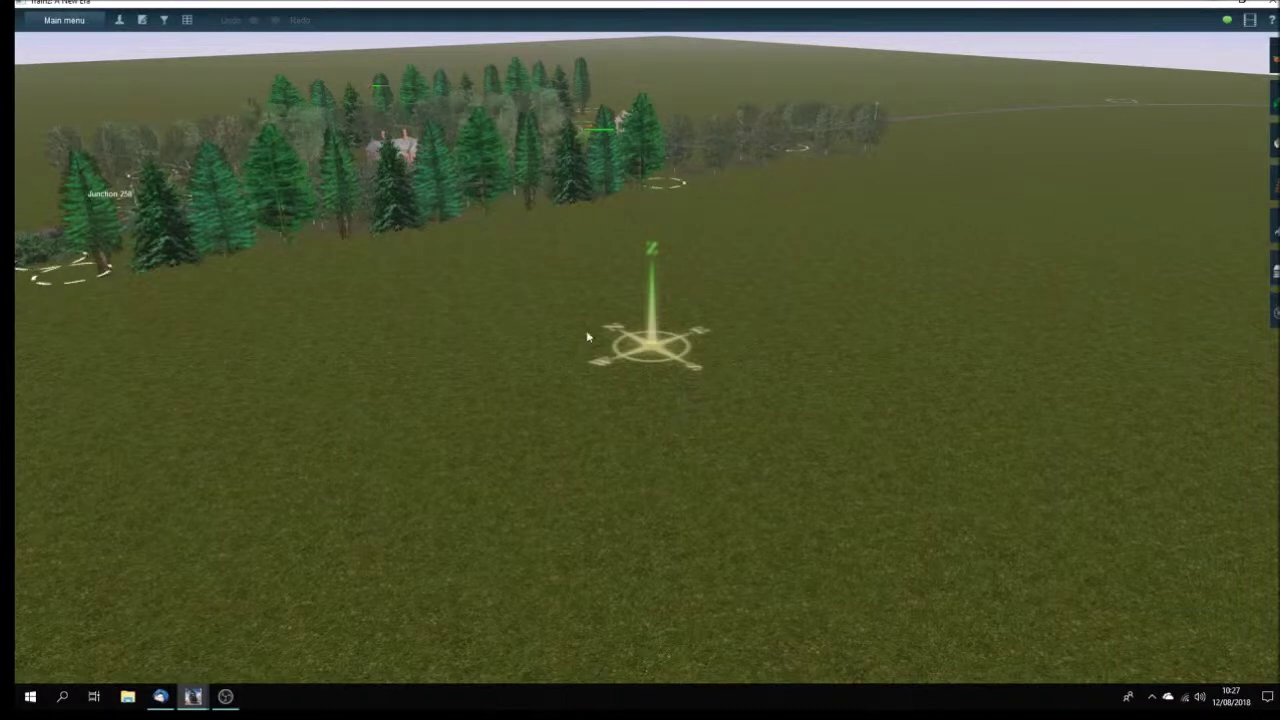
# Place an SF GWR Princetown station on the open grass in front of the trees and inspect its platform passengers up close.
pyautogui.scroll(-6, 541, 411)
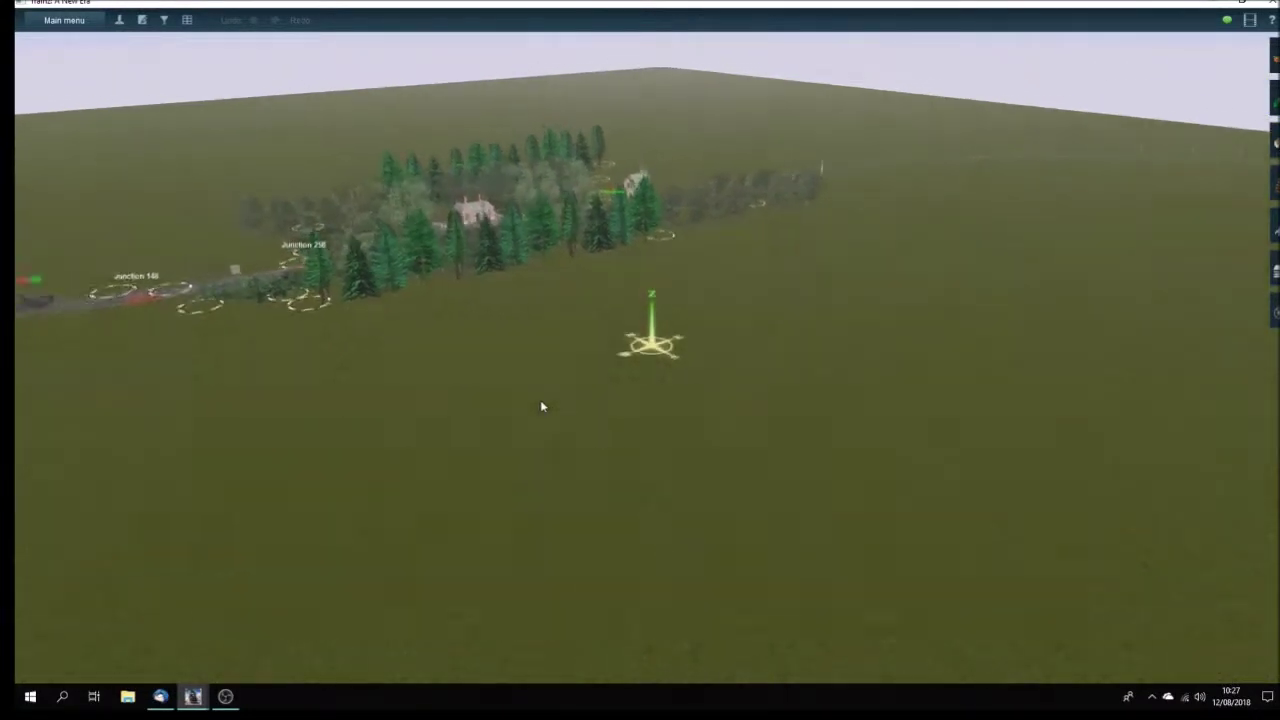
pyautogui.scroll(3, 670, 335)
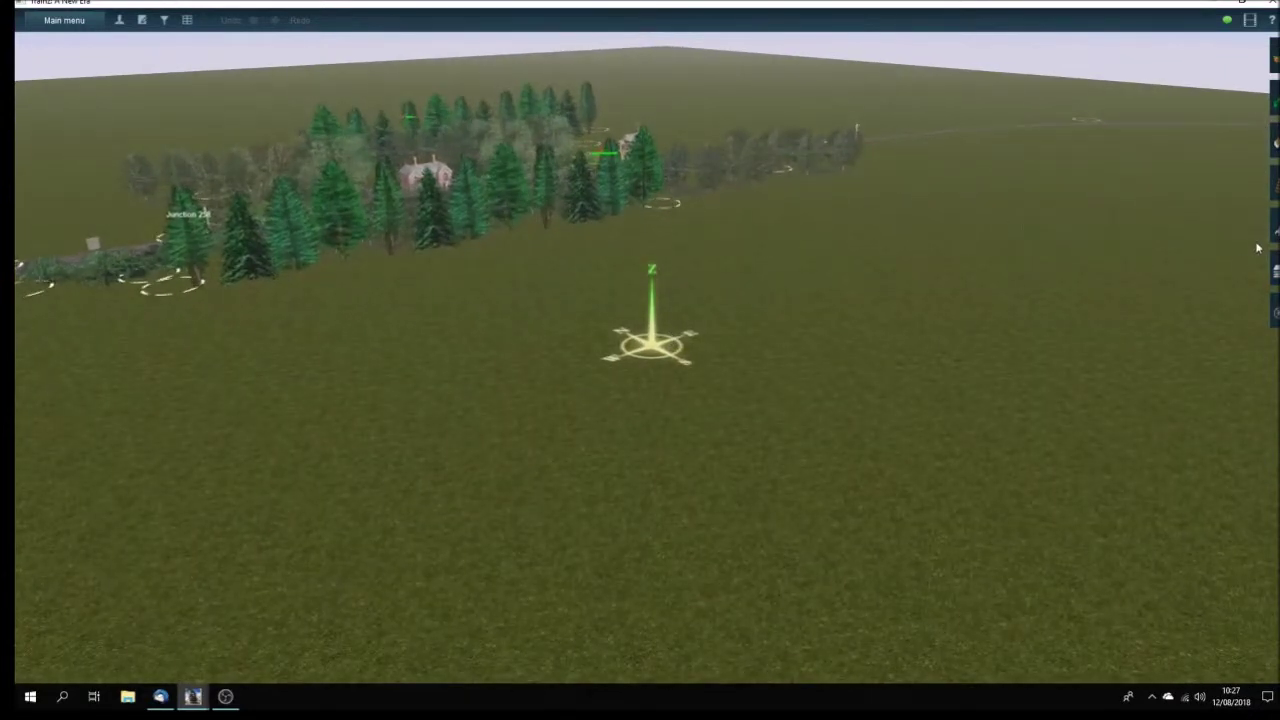
pyautogui.click(1274, 142)
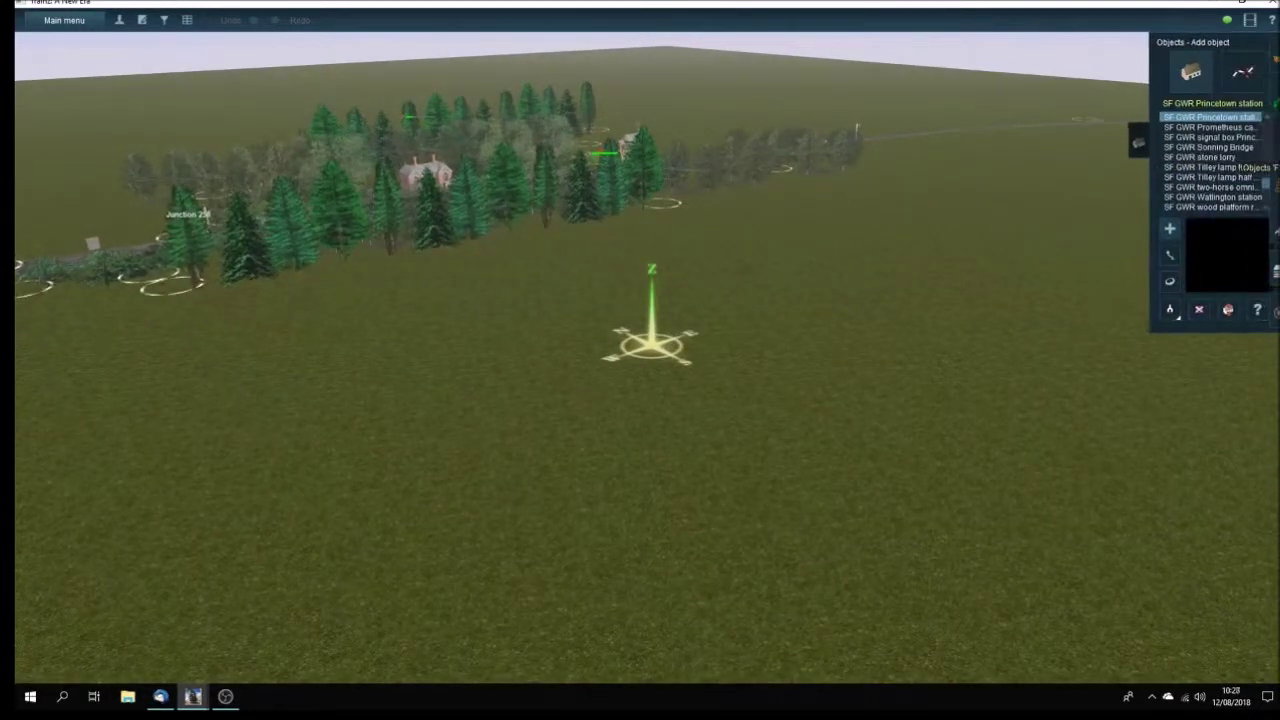
pyautogui.click(651, 350)
pyautogui.scroll(5, 786, 400)
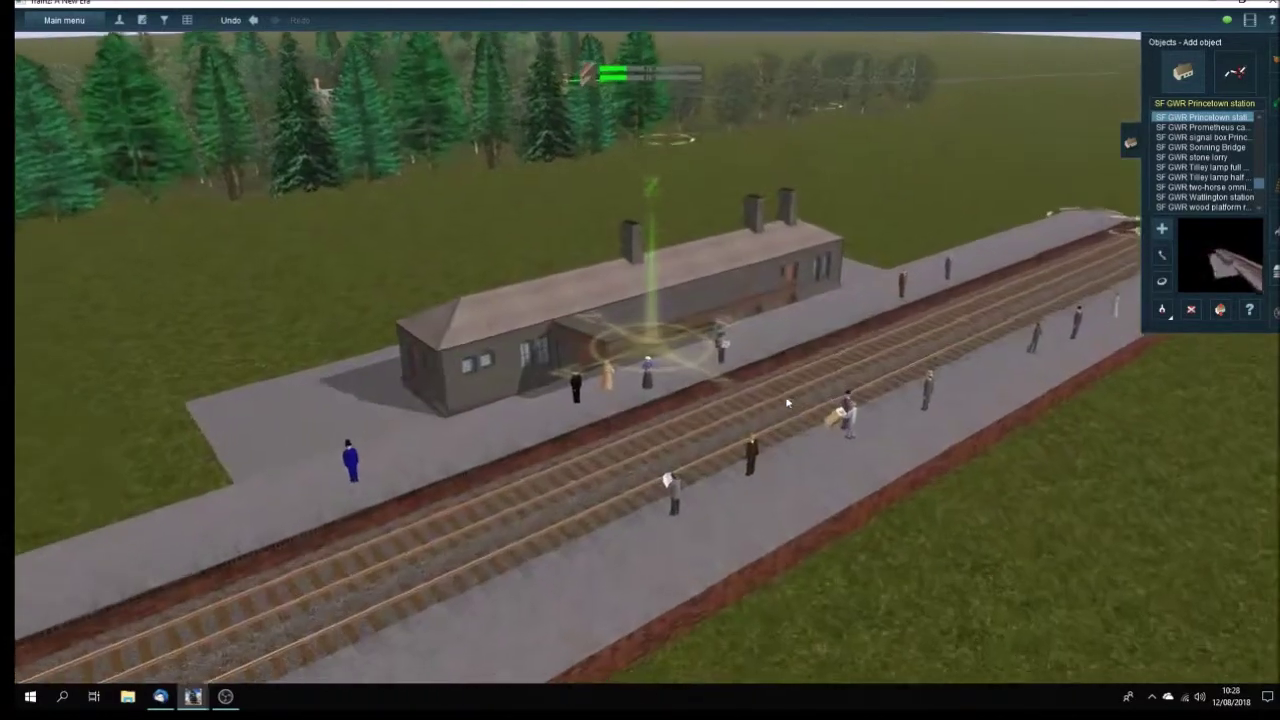
pyautogui.scroll(5, 786, 402)
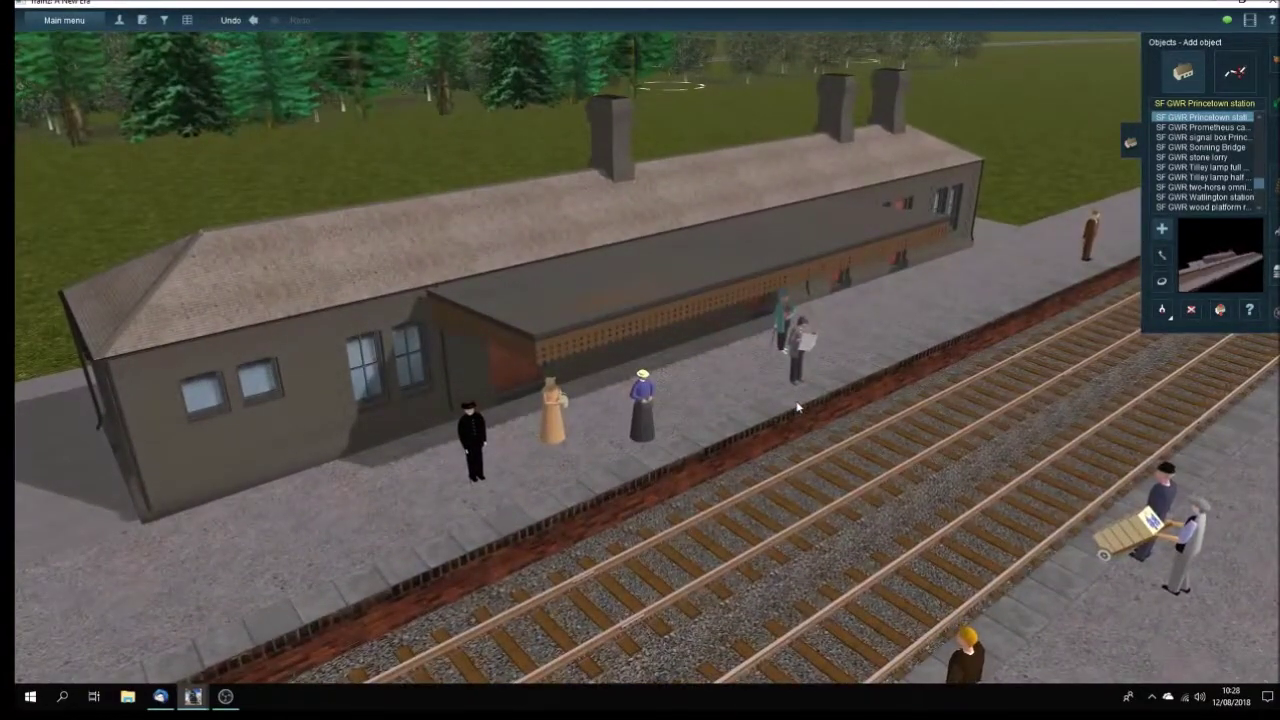
pyautogui.moveTo(780, 405); pyautogui.dragTo(895, 402)
pyautogui.press('Left')
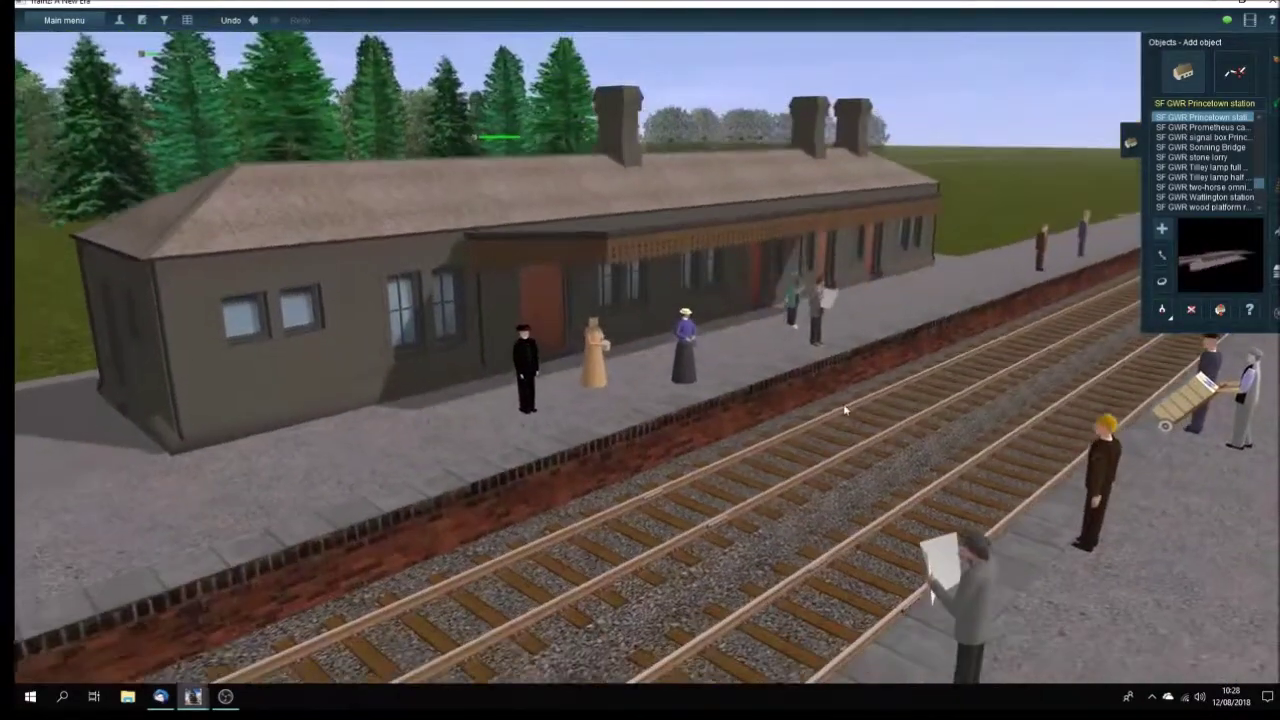
pyautogui.scroll(-10, 843, 410)
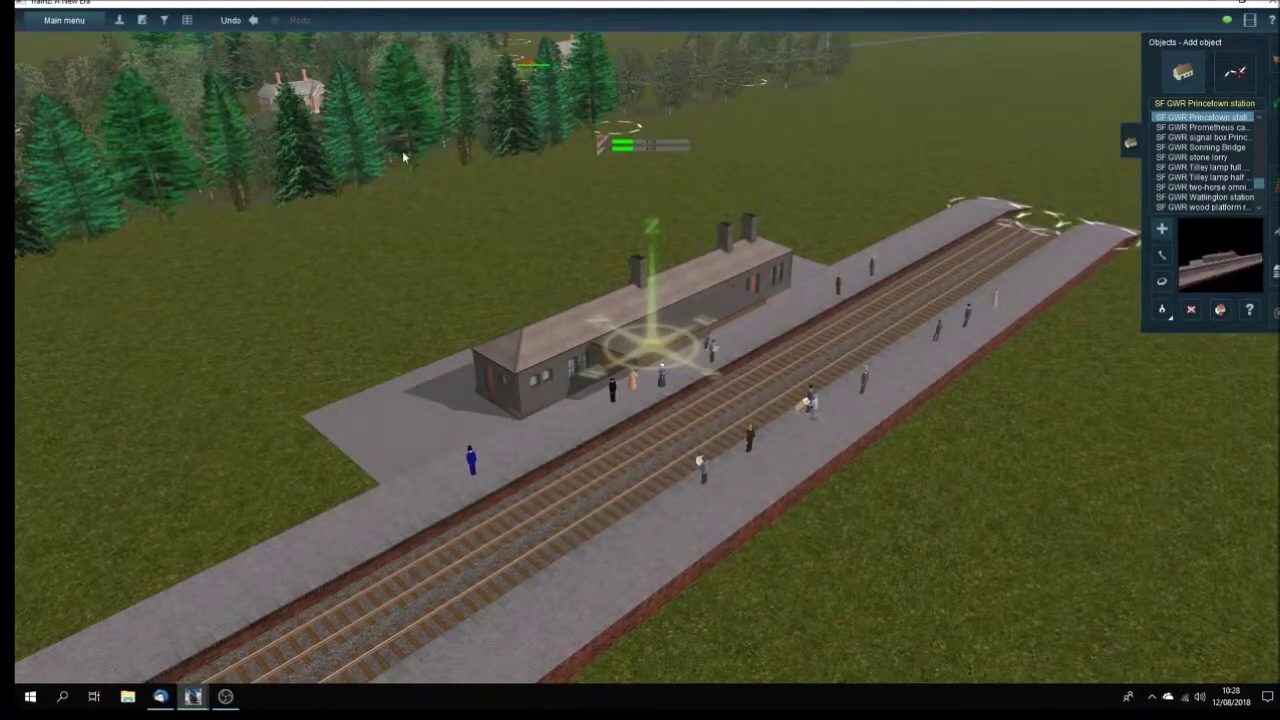
# Lay two TANE 1Trk Wood track sections joining the two platform tracks at one end of the station.
pyautogui.moveTo(714, 409); pyautogui.dragTo(172, 180)
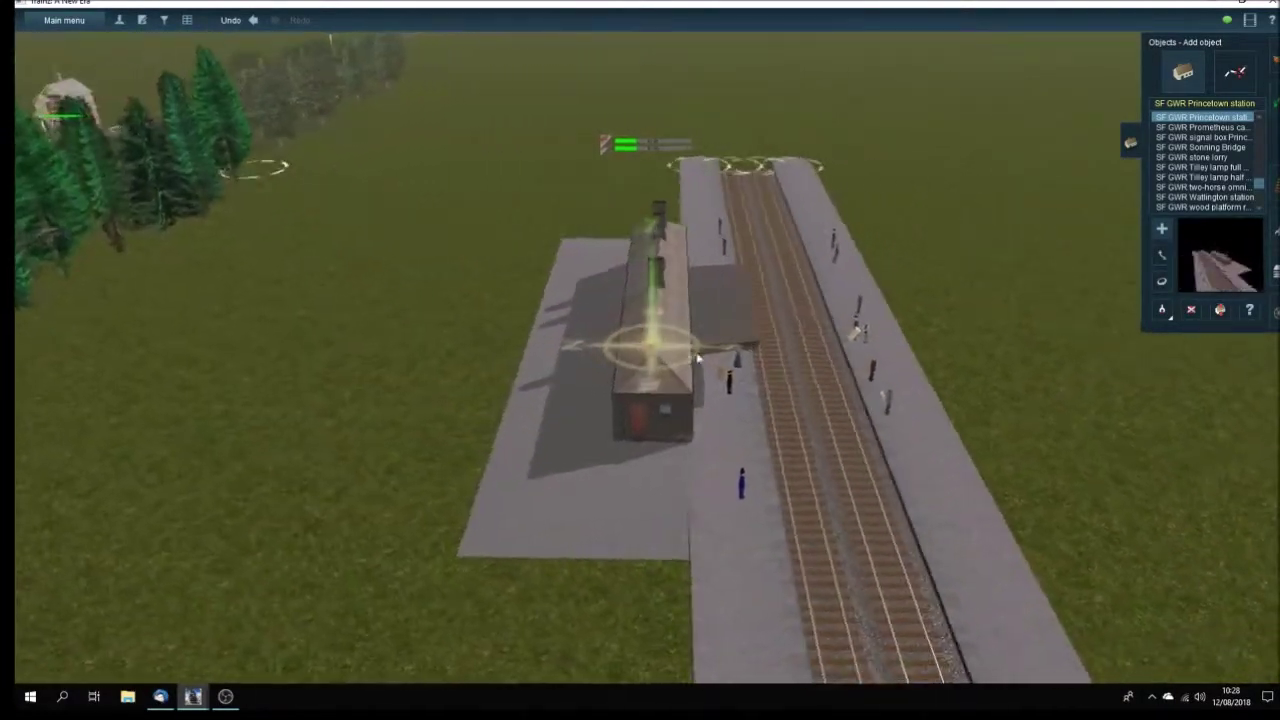
pyautogui.moveTo(797, 399); pyautogui.dragTo(1077, 291)
pyautogui.click(1275, 184)
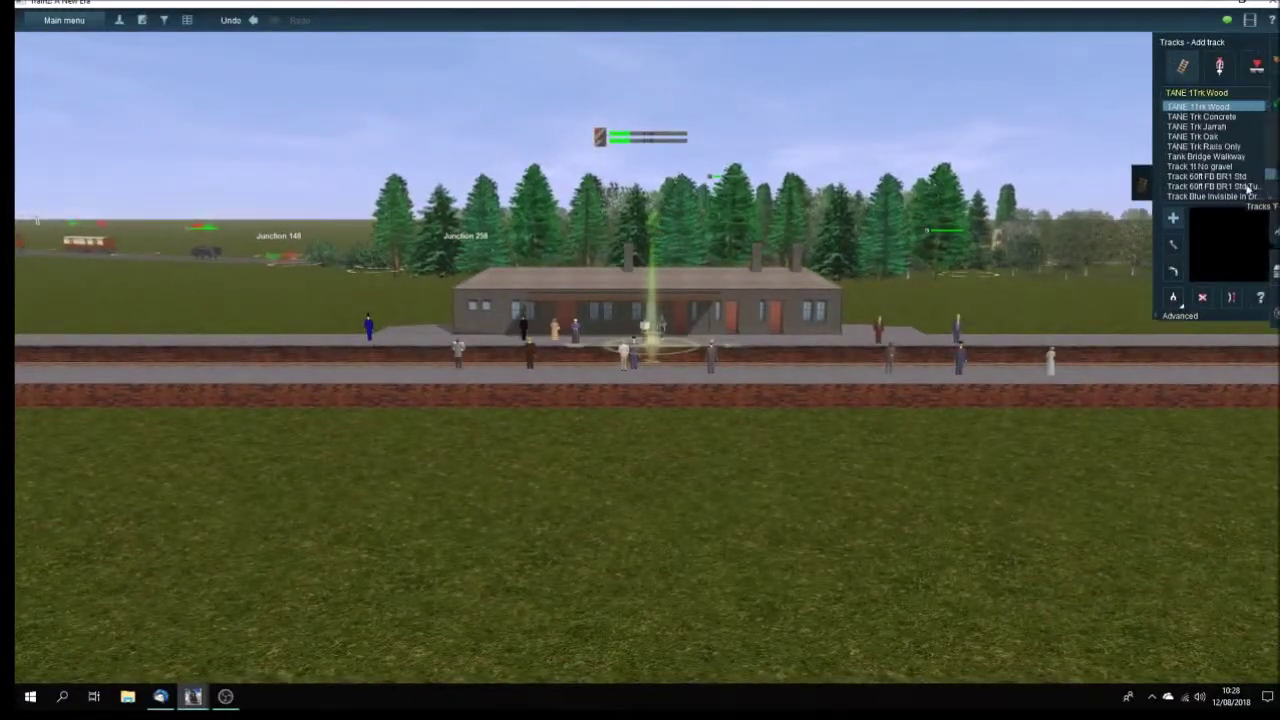
pyautogui.moveTo(689, 446); pyautogui.dragTo(737, 420)
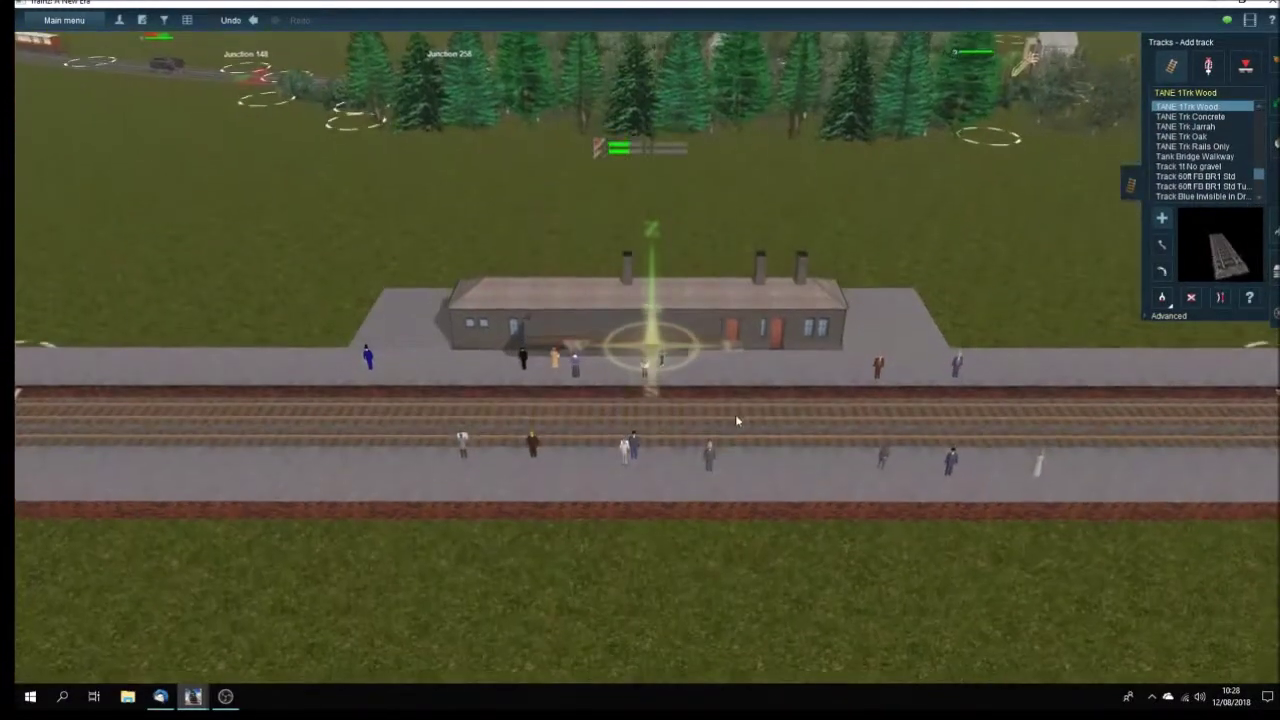
pyautogui.scroll(-5, 753, 413)
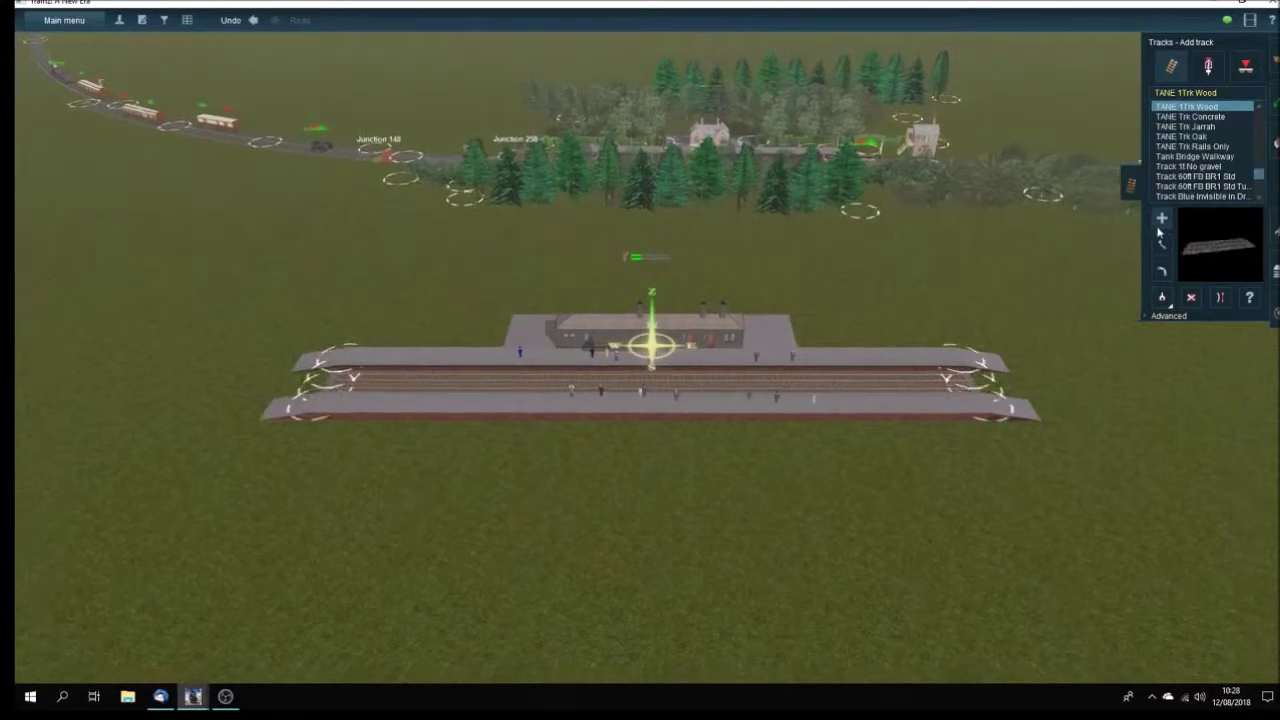
pyautogui.moveTo(52, 356); pyautogui.dragTo(335, 382)
pyautogui.moveTo(48, 410); pyautogui.dragTo(334, 386)
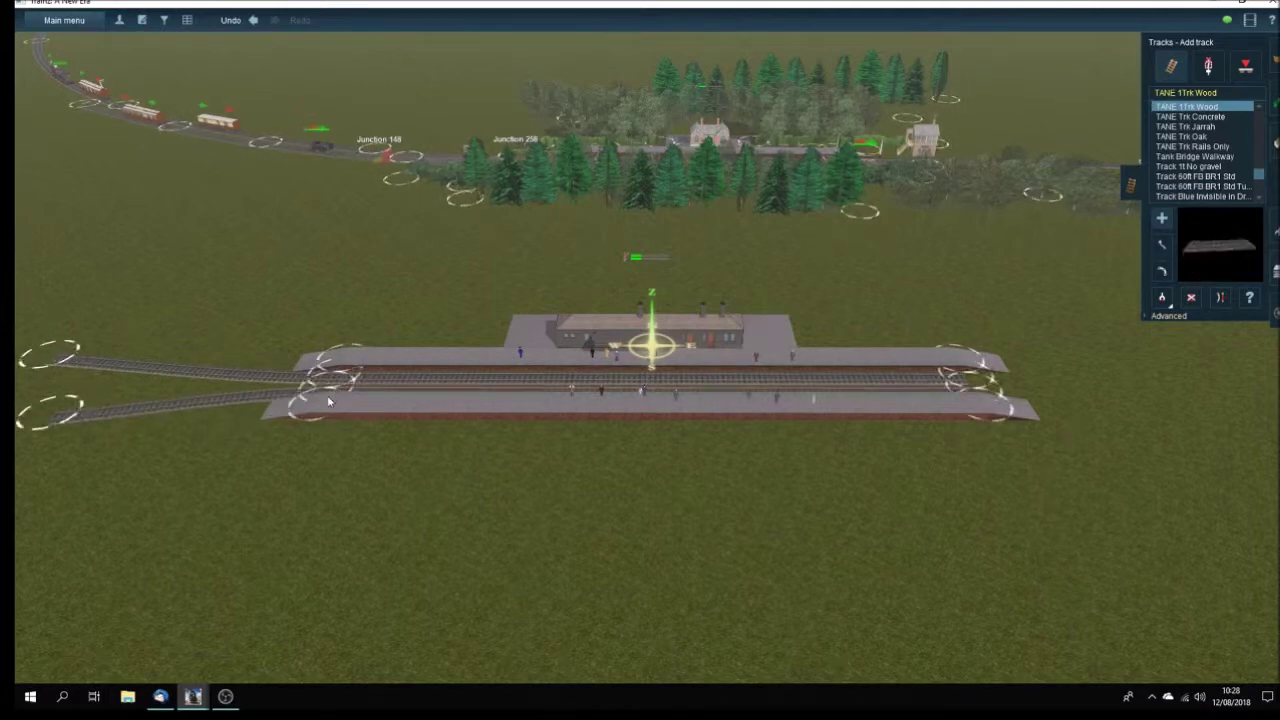
# Switch to Content Manager, look for the command that clones the SF GWR Princetown station asset, and return to the route in Trainz.
pyautogui.moveTo(195, 697)
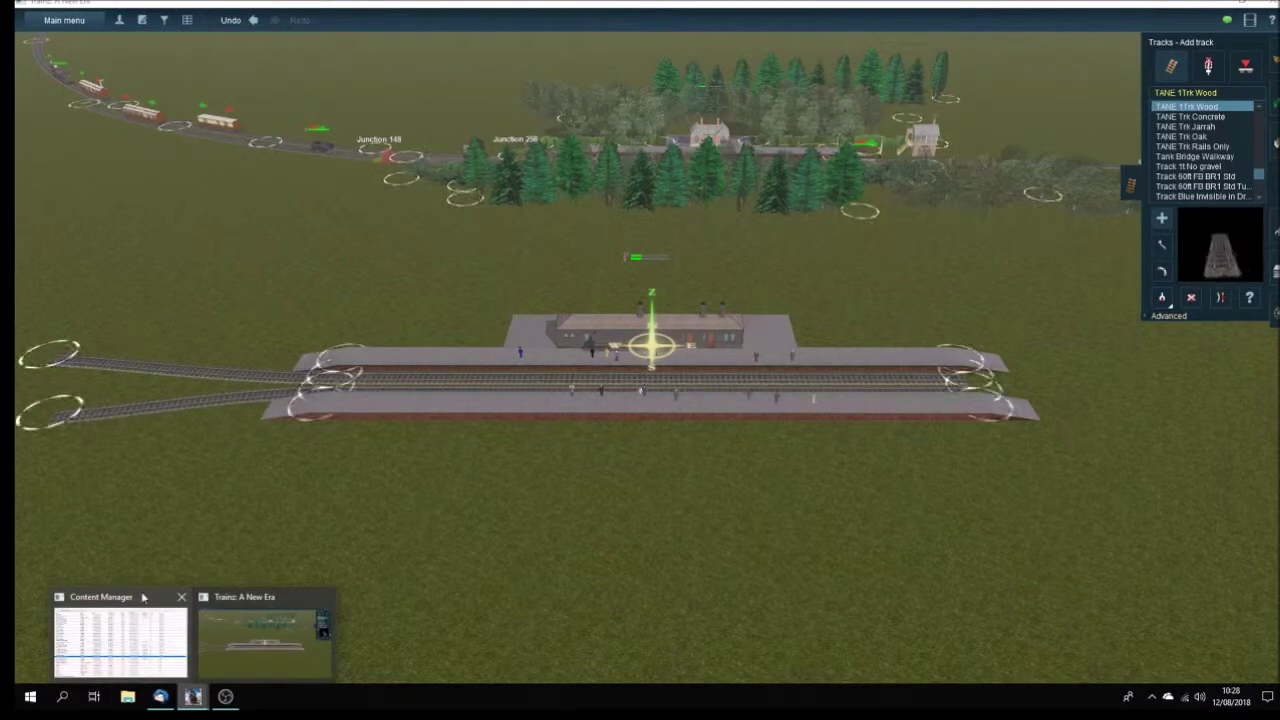
pyautogui.click(130, 635)
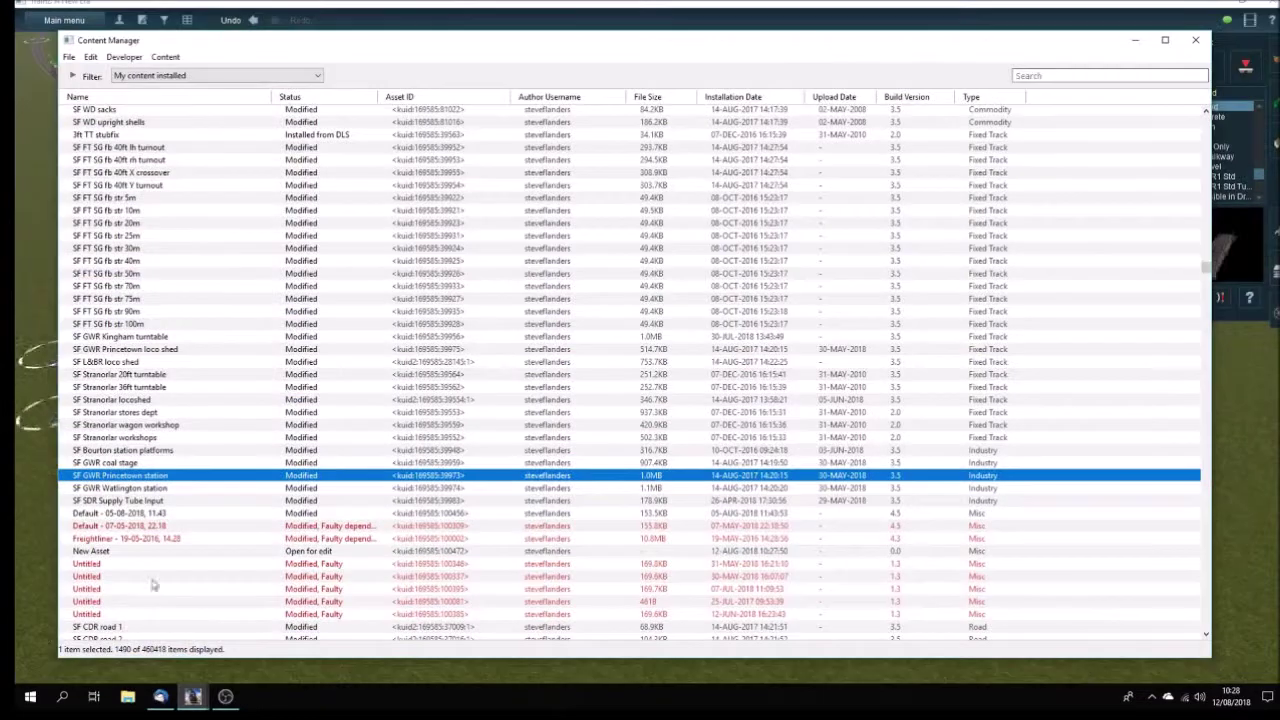
pyautogui.rightClick(201, 479)
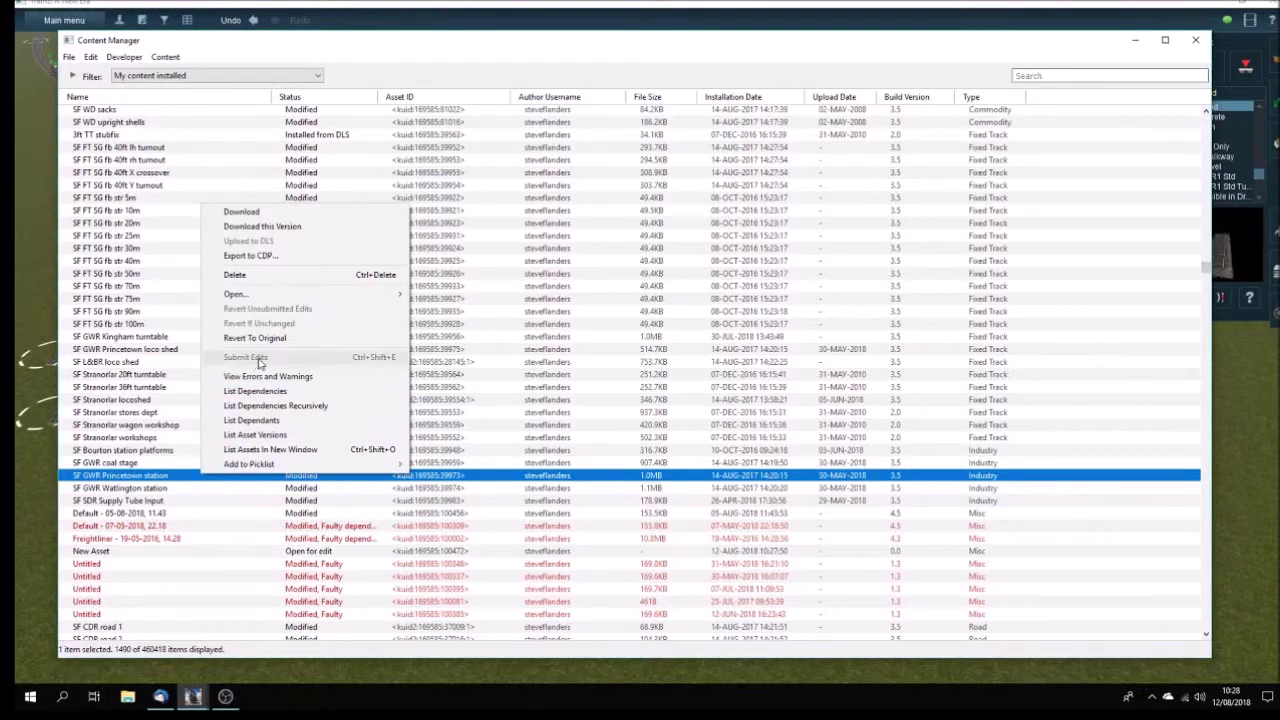
pyautogui.moveTo(335, 296)
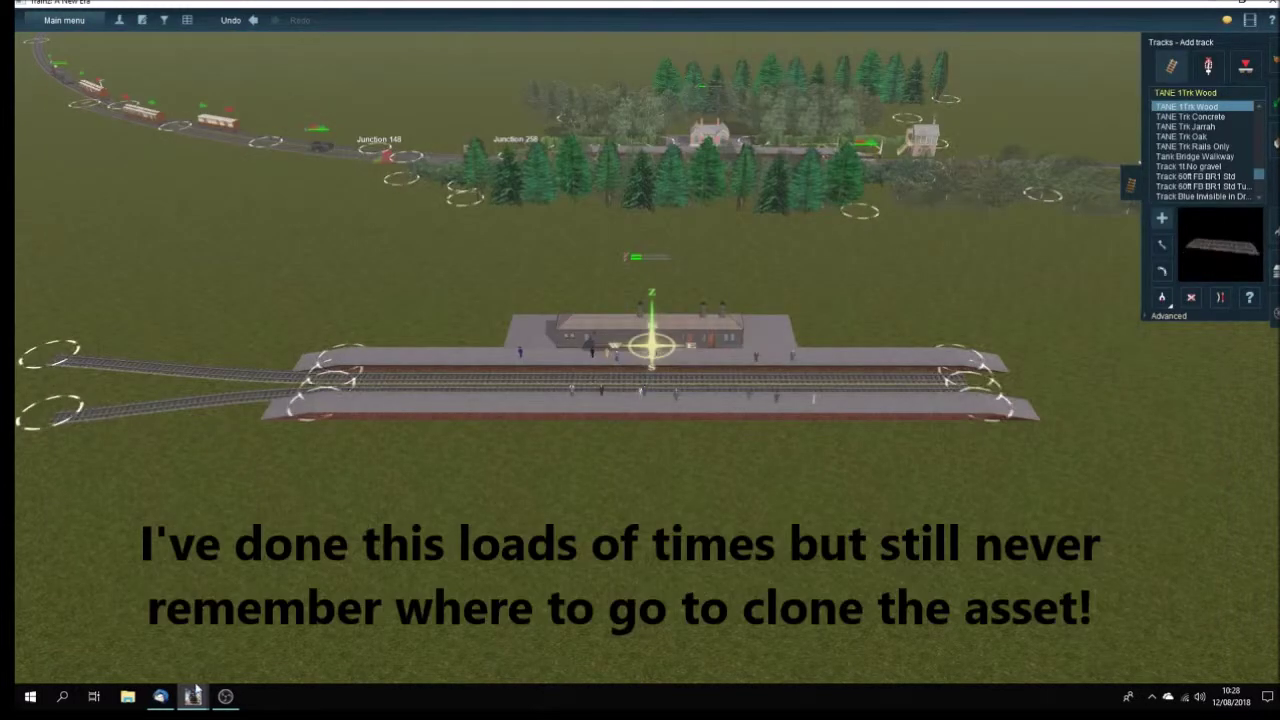
pyautogui.moveTo(195, 700)
pyautogui.click(120, 640)
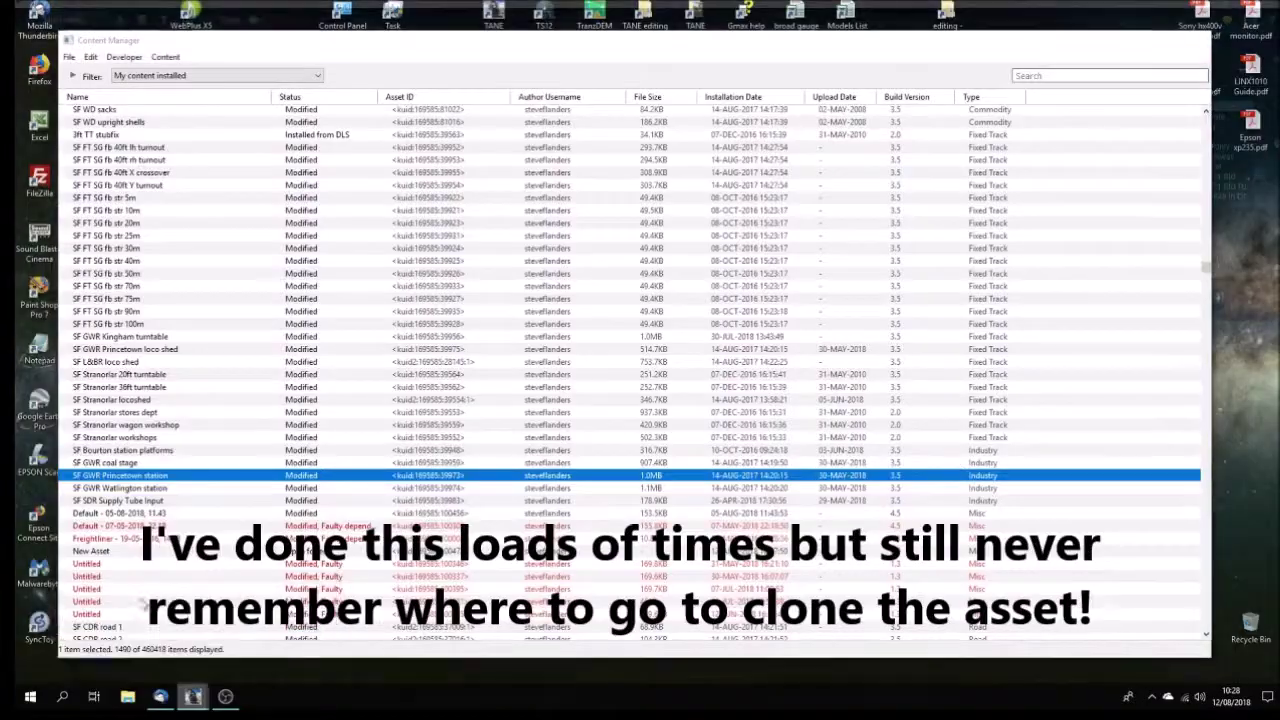
pyautogui.click(69, 57)
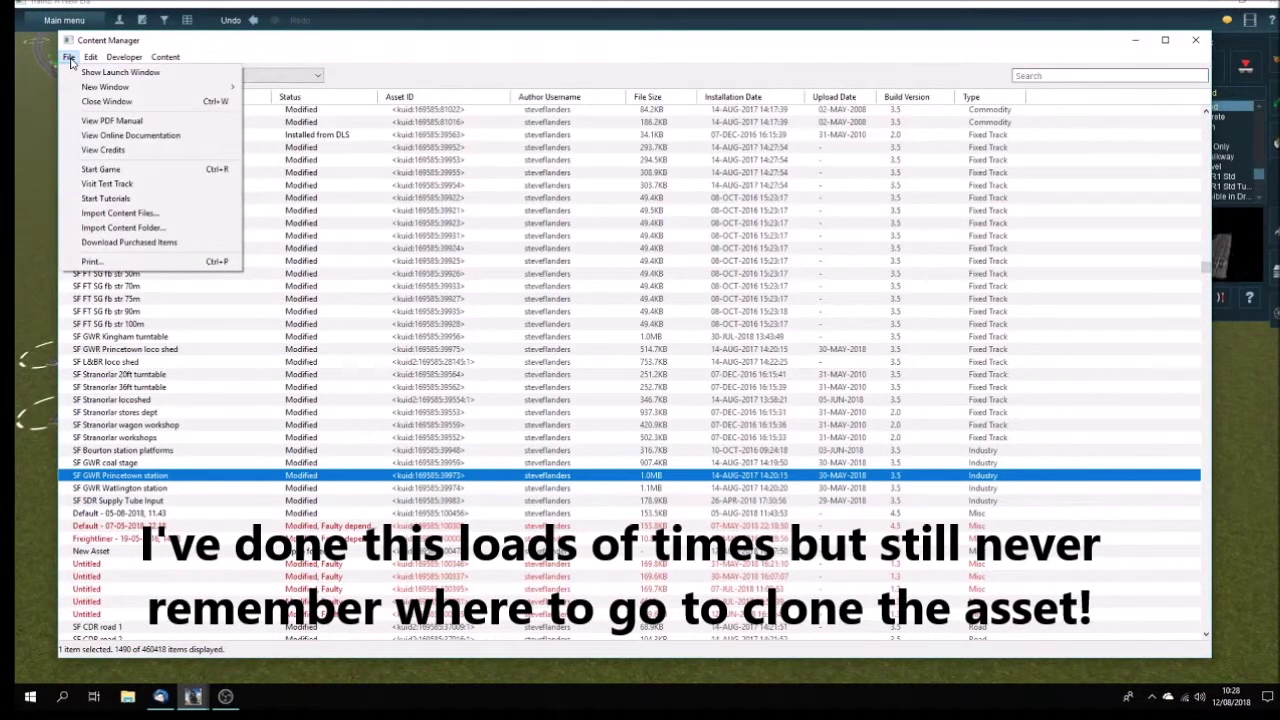
pyautogui.moveTo(115, 62)
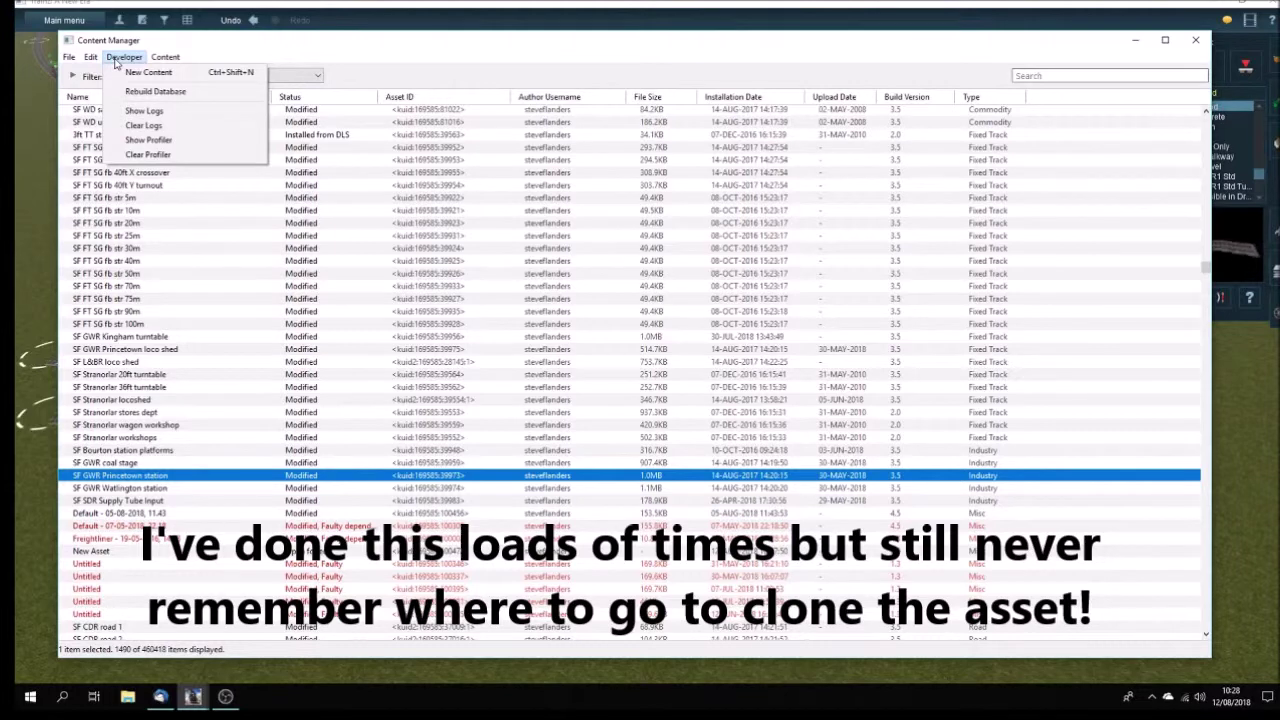
pyautogui.moveTo(155, 63)
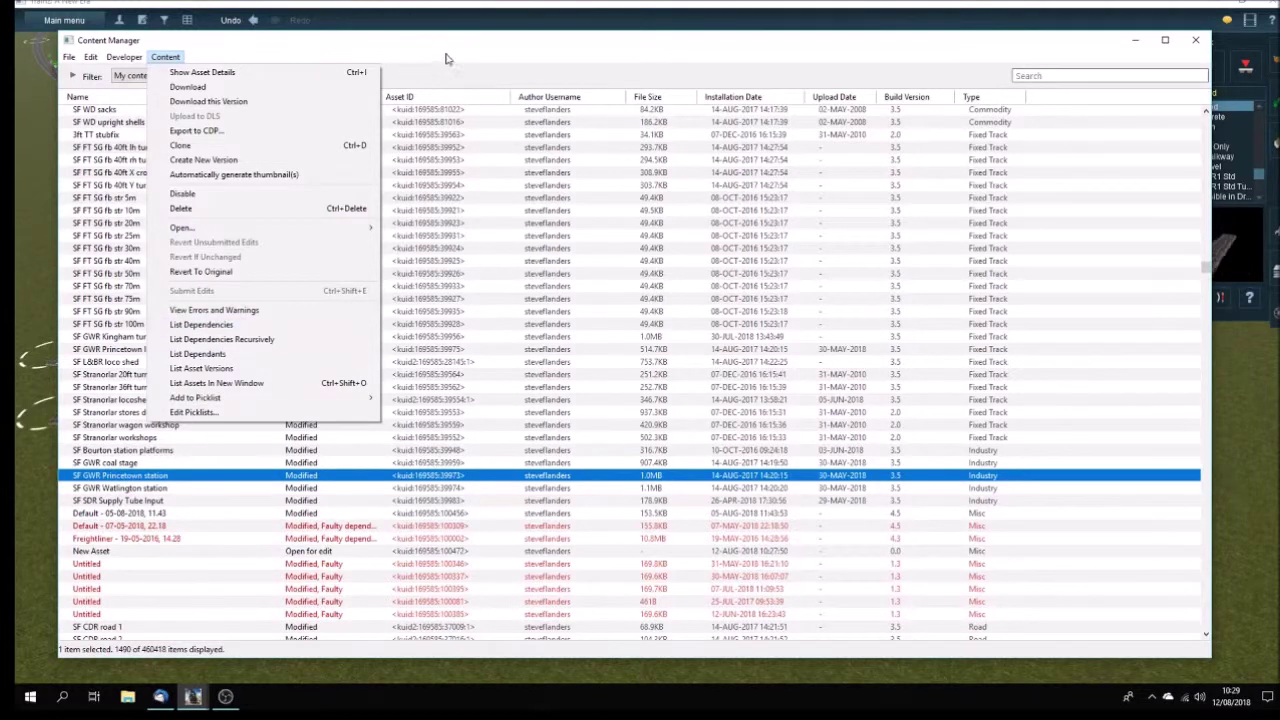
pyautogui.press('Escape')
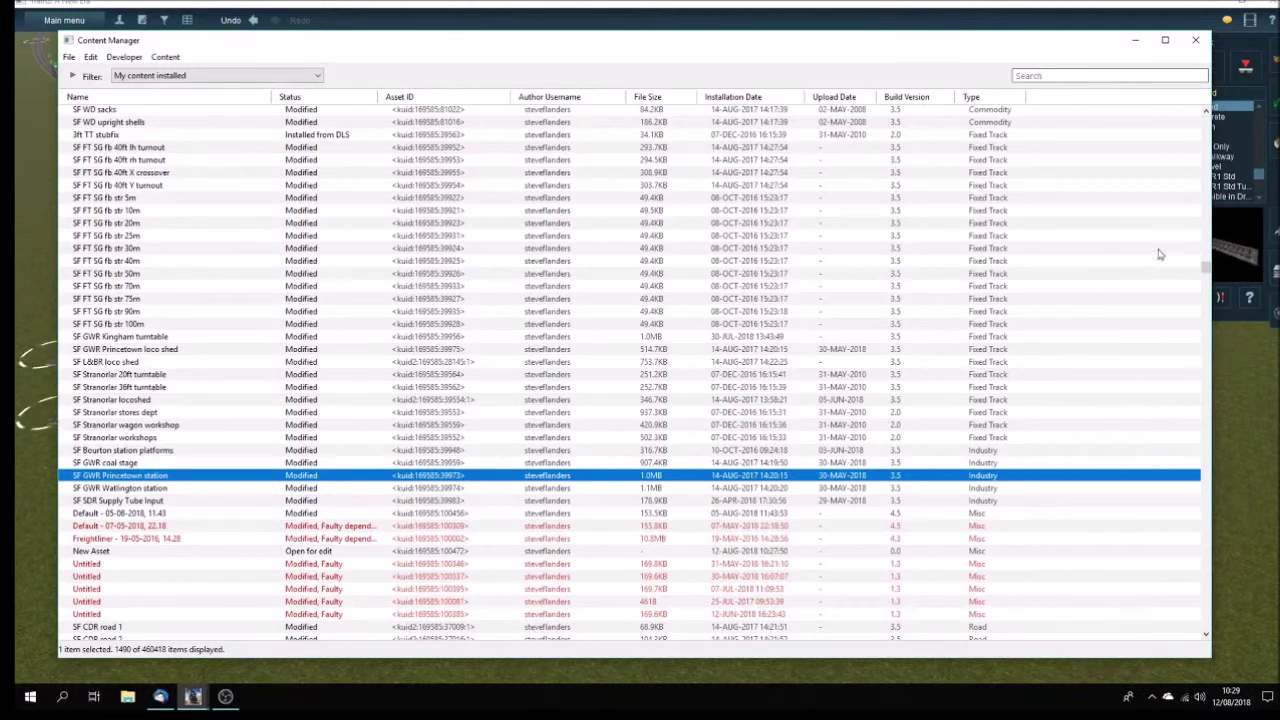
pyautogui.click(1136, 44)
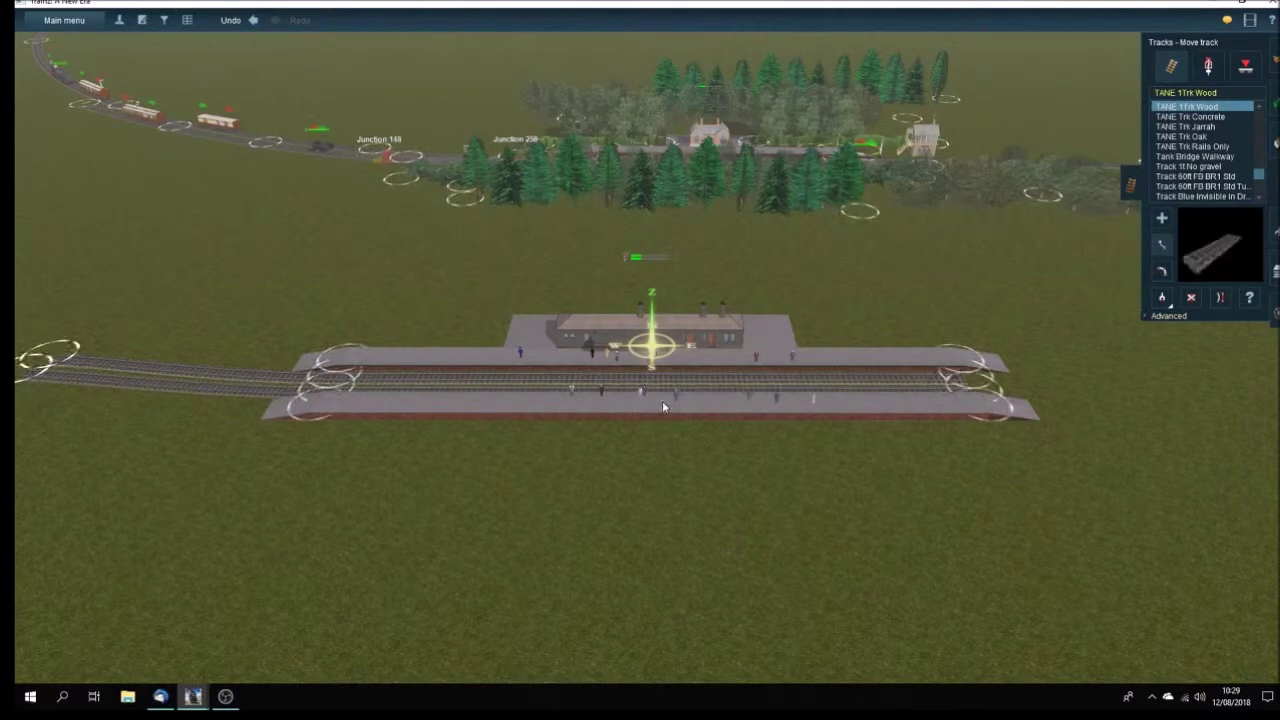
# Examine the passengers waiting on both platforms of the Princetown station from several angles, up close and from further away.
pyautogui.scroll(8, 662, 400)
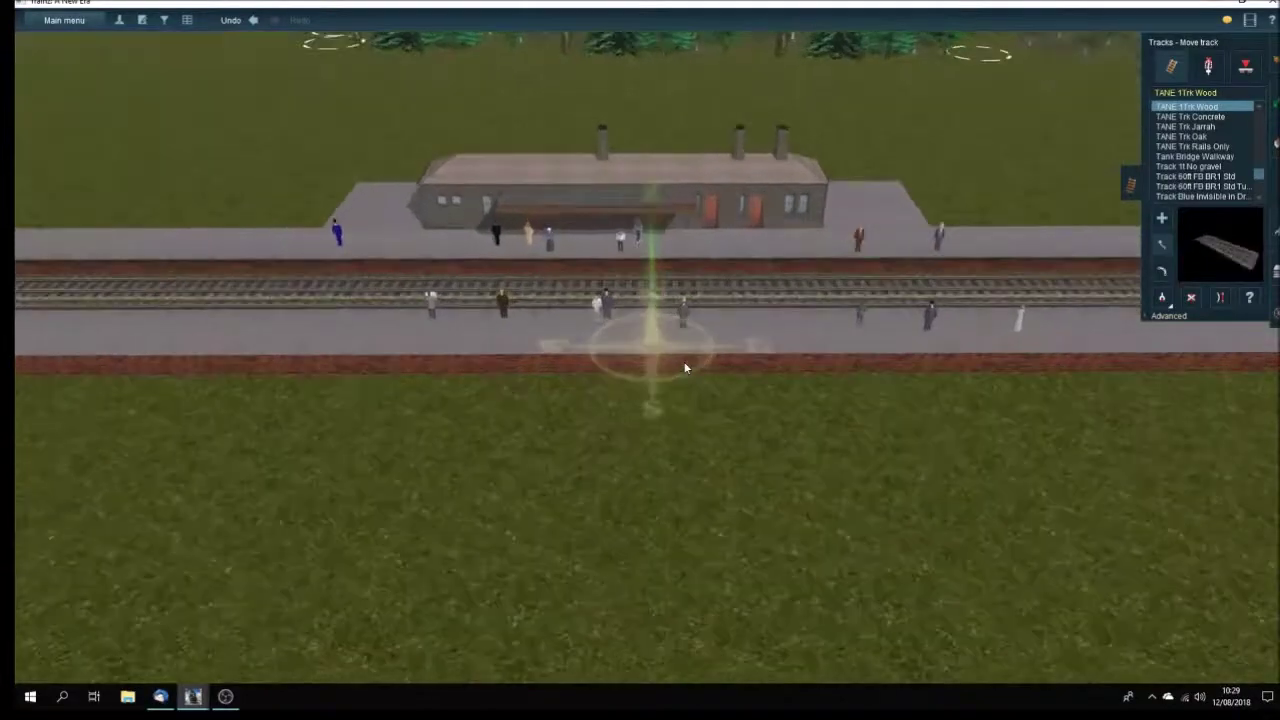
pyautogui.press('Left')
pyautogui.press('Left')
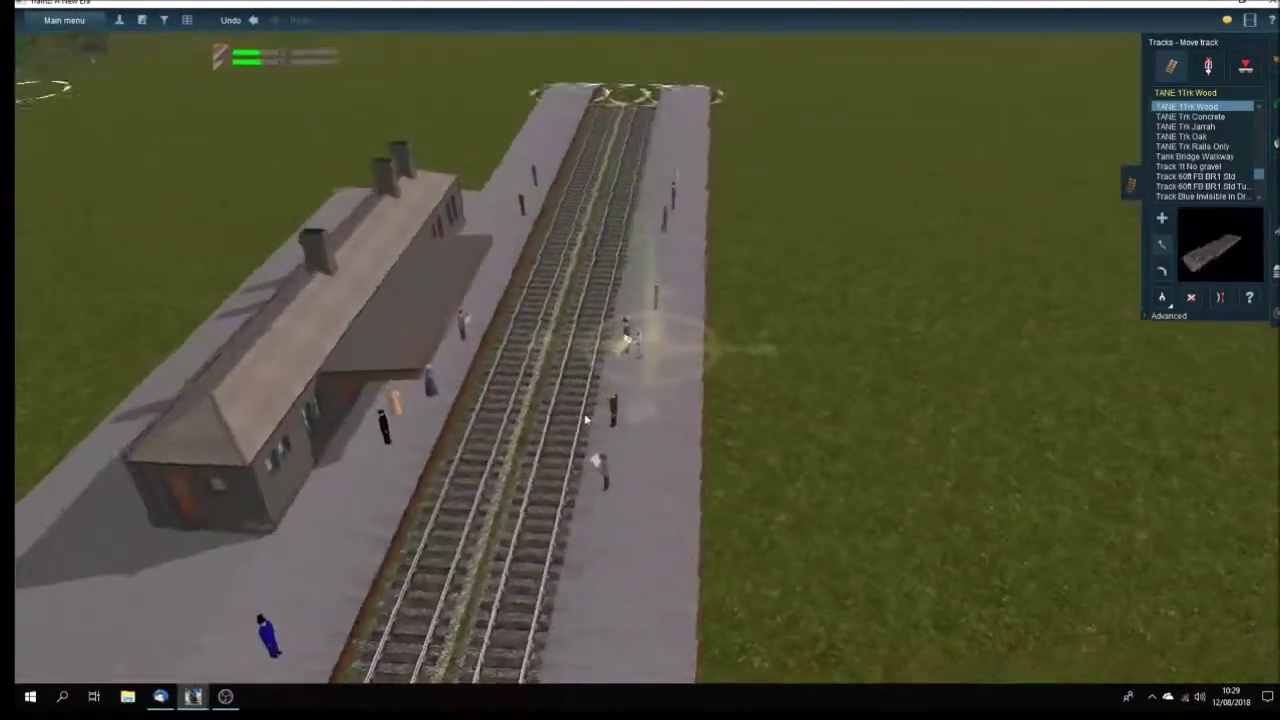
pyautogui.press('Down')
pyautogui.press('Down')
pyautogui.press('Up')
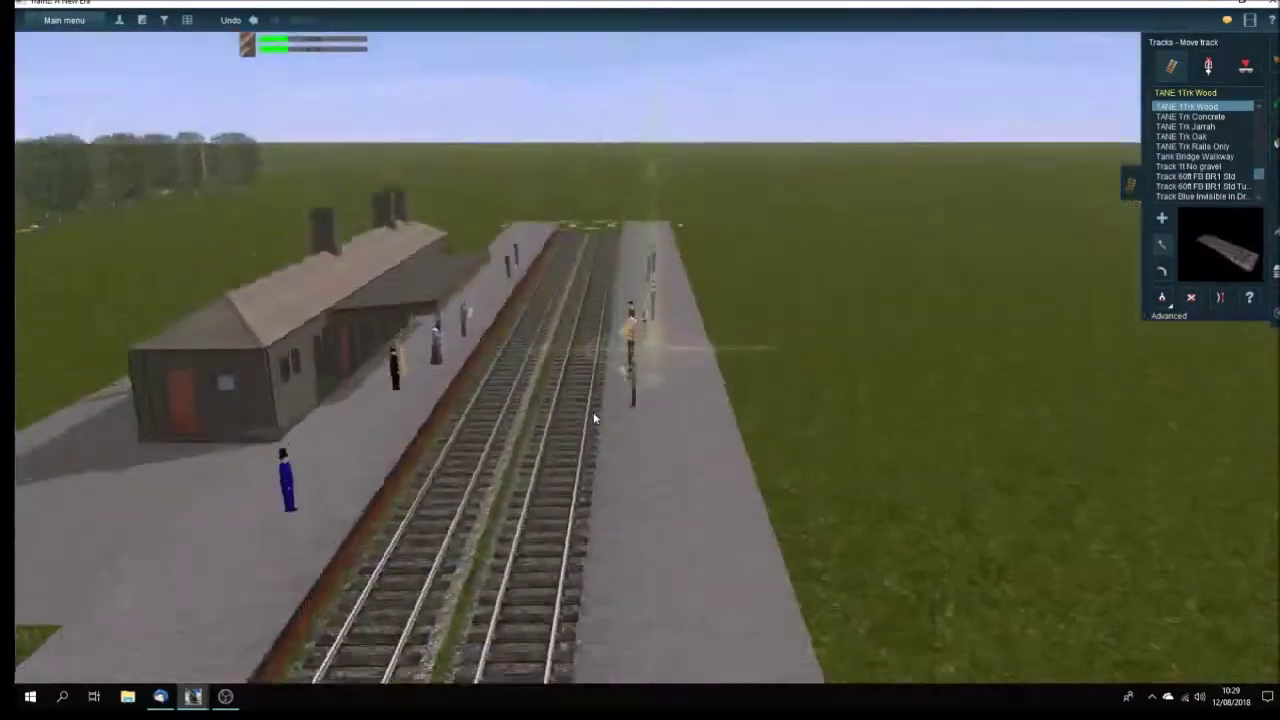
pyautogui.press('Left')
pyautogui.press('Left')
pyautogui.press('Left')
pyautogui.press('Left')
pyautogui.press('Left')
pyautogui.press('Left')
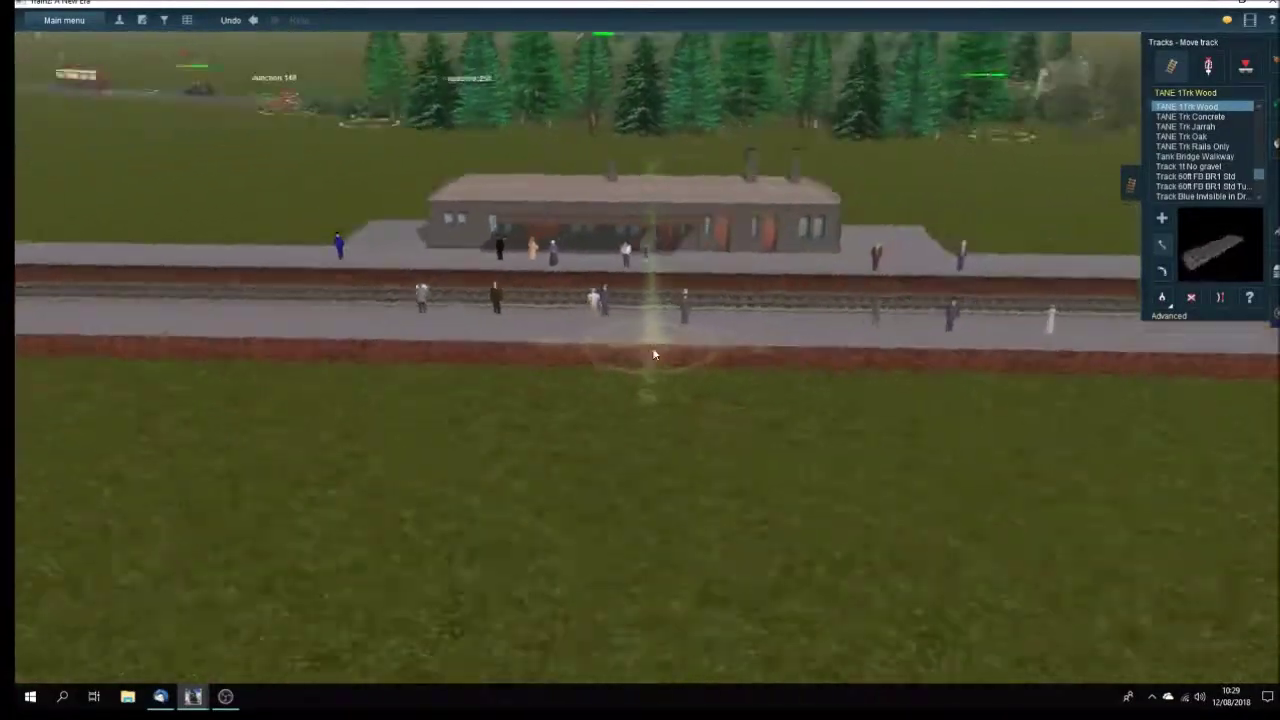
pyautogui.press('Left')
pyautogui.press('Left')
pyautogui.press('Left')
pyautogui.rightClick(823, 389)
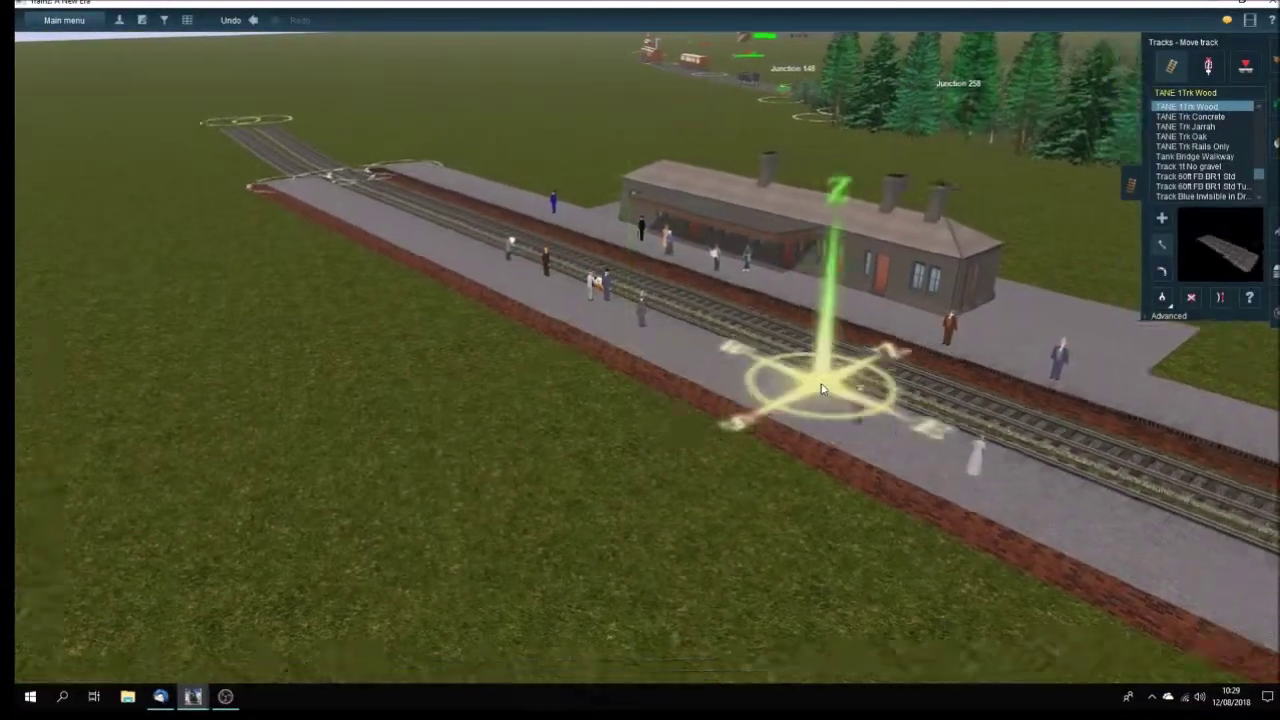
pyautogui.press('Left')
pyautogui.press('Left')
pyautogui.press('Left')
pyautogui.press('Right')
pyautogui.press('Right')
pyautogui.press('Right')
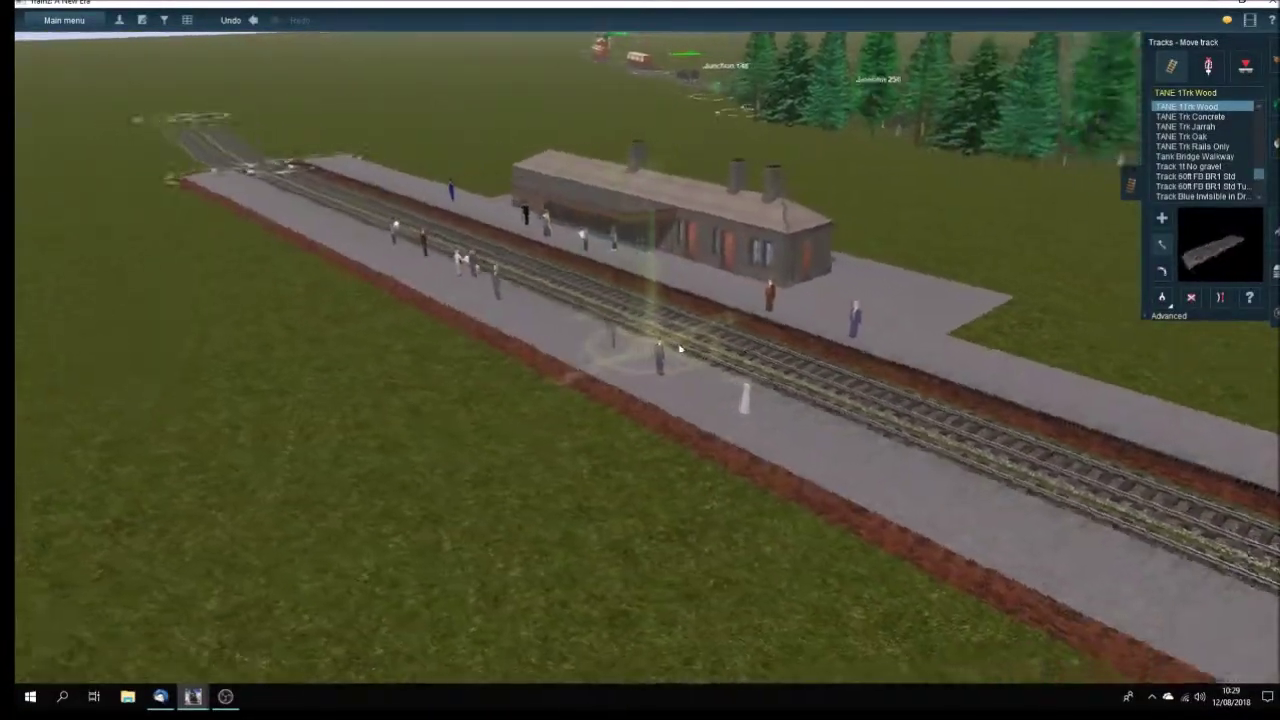
pyautogui.scroll(3, 679, 348)
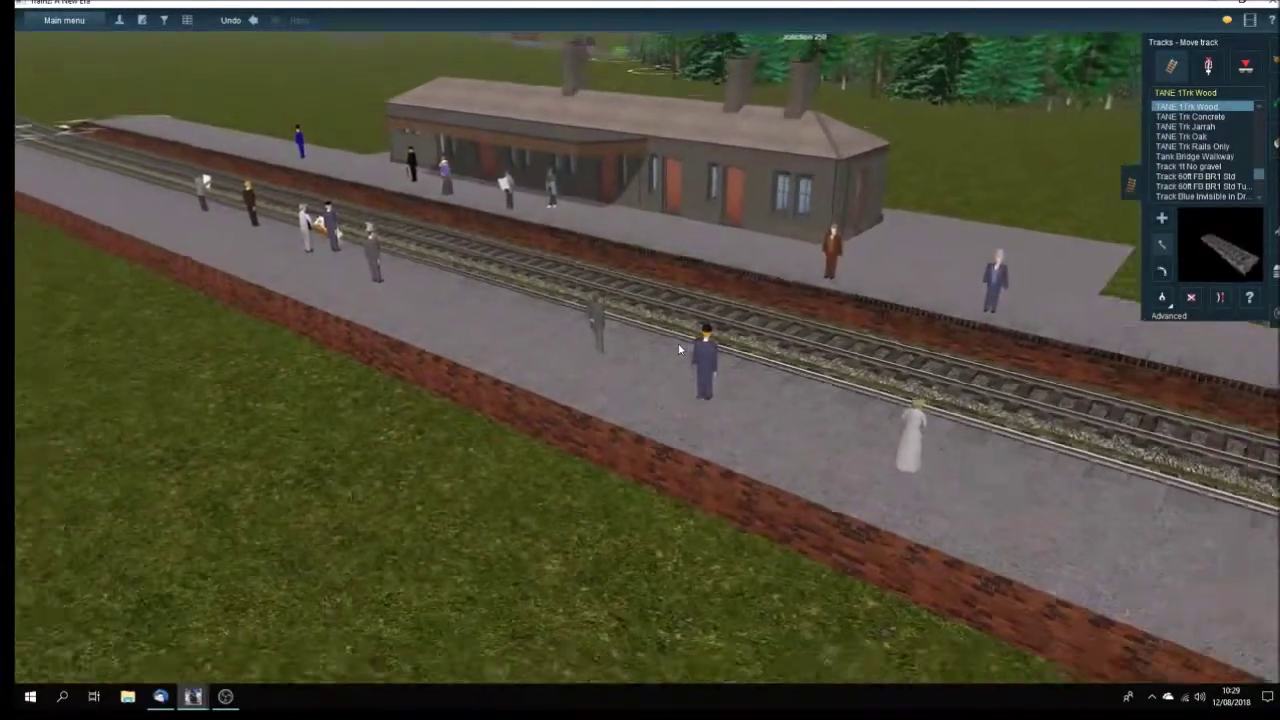
pyautogui.scroll(-2, 678, 343)
pyautogui.press('Right')
pyautogui.press('Right')
pyautogui.press('Right')
pyautogui.scroll(2, 678, 343)
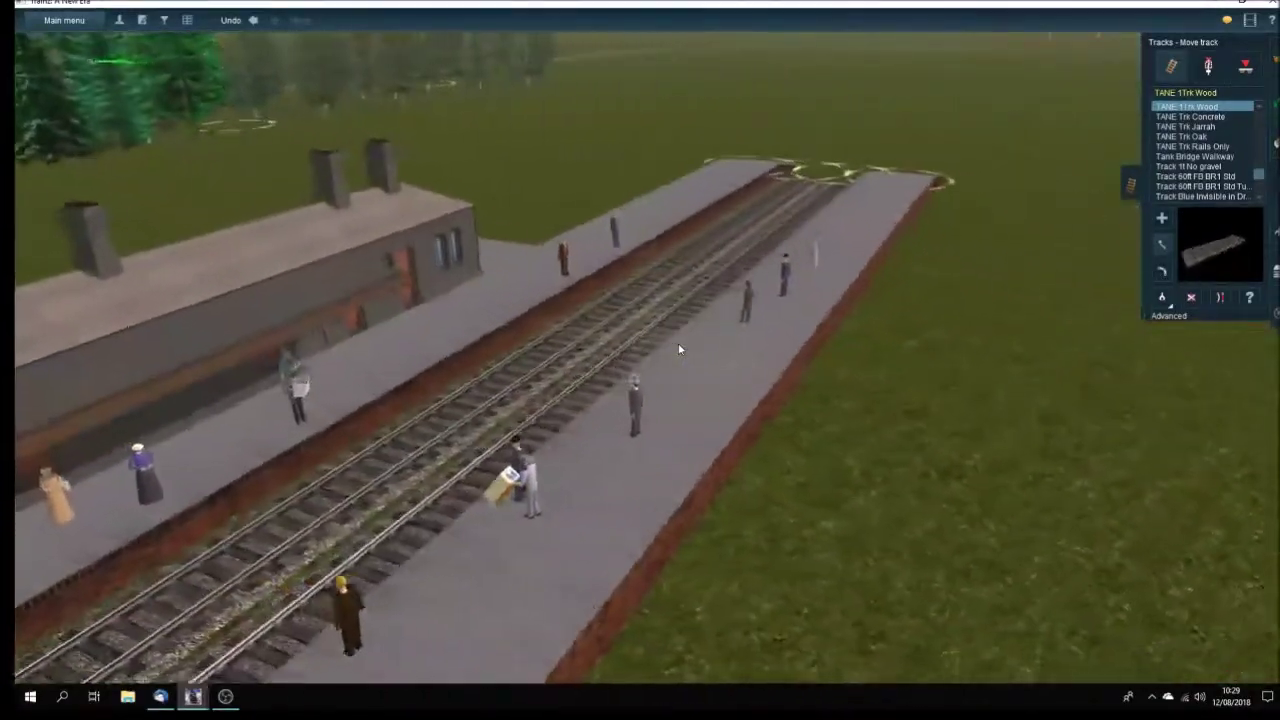
pyautogui.scroll(-2, 678, 348)
pyautogui.press('Left')
pyautogui.press('Left')
pyautogui.rightClick(678, 345)
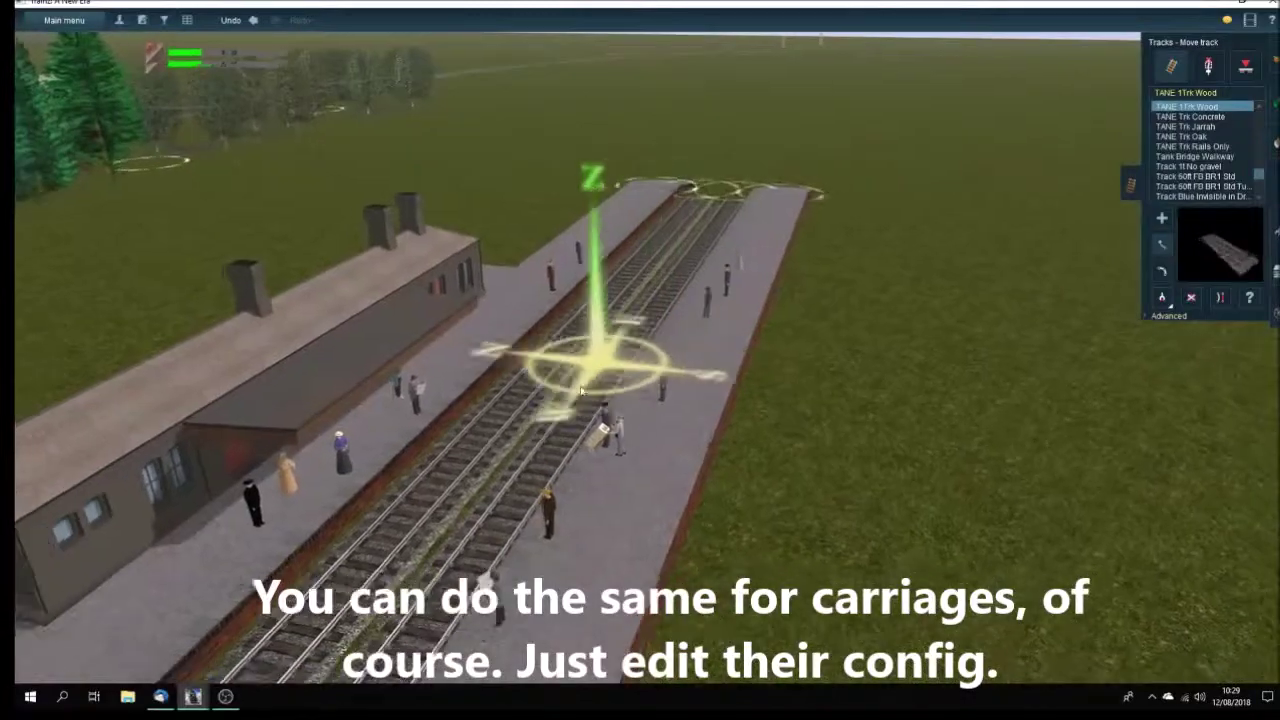
# Lay two parallel TANE 1Trk Wood sections from the platform tracks at the station's unconnected end out across the grass.
pyautogui.scroll(-3, 580, 390)
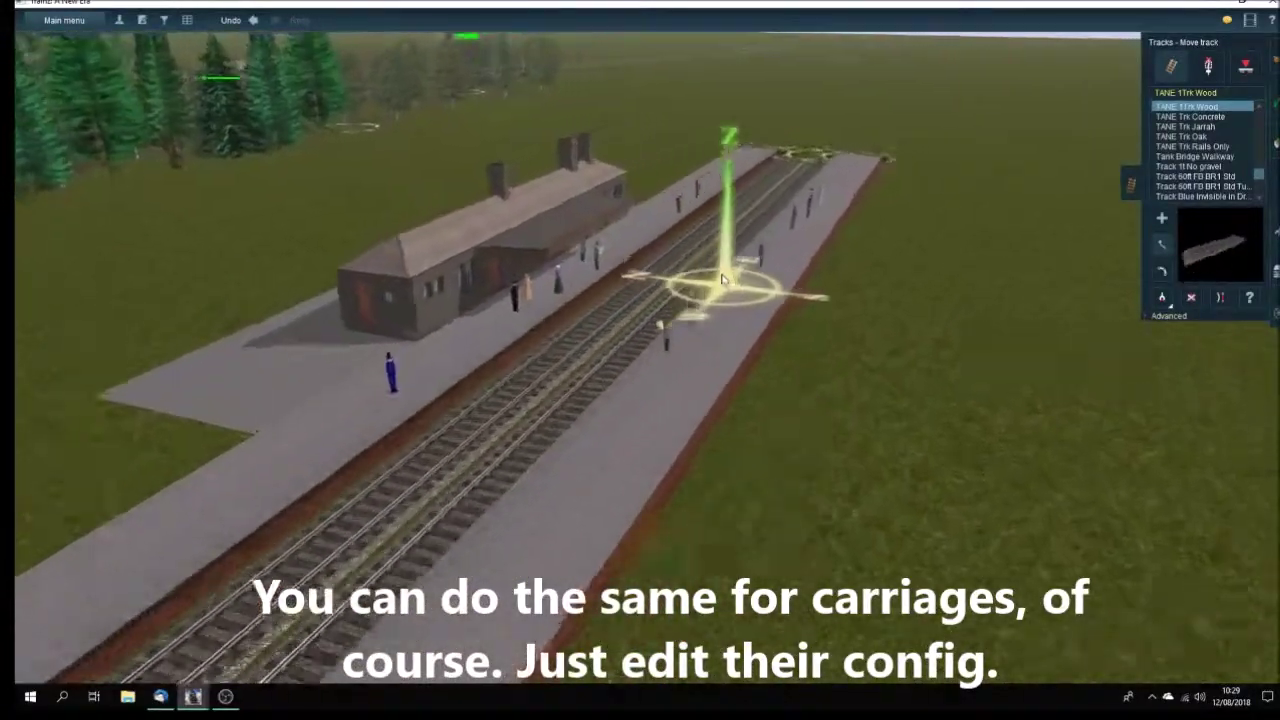
pyautogui.rightClick(692, 270)
pyautogui.rightClick(682, 275)
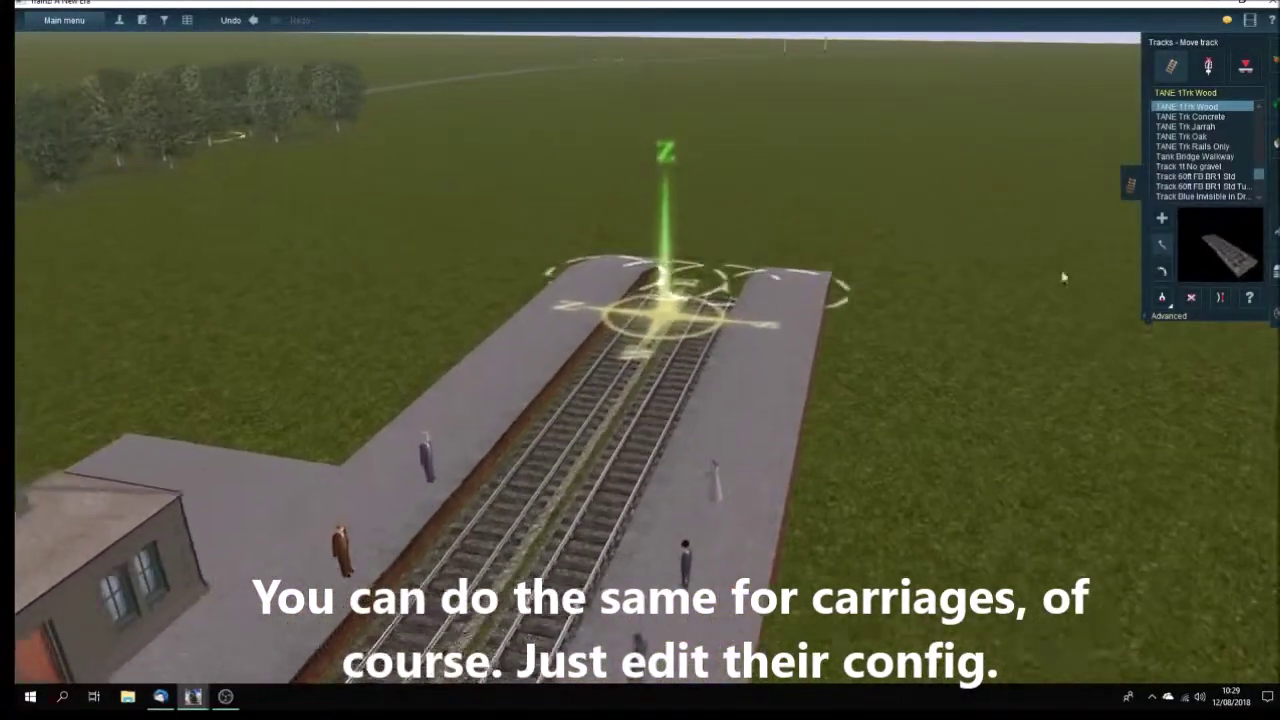
pyautogui.click(1162, 218)
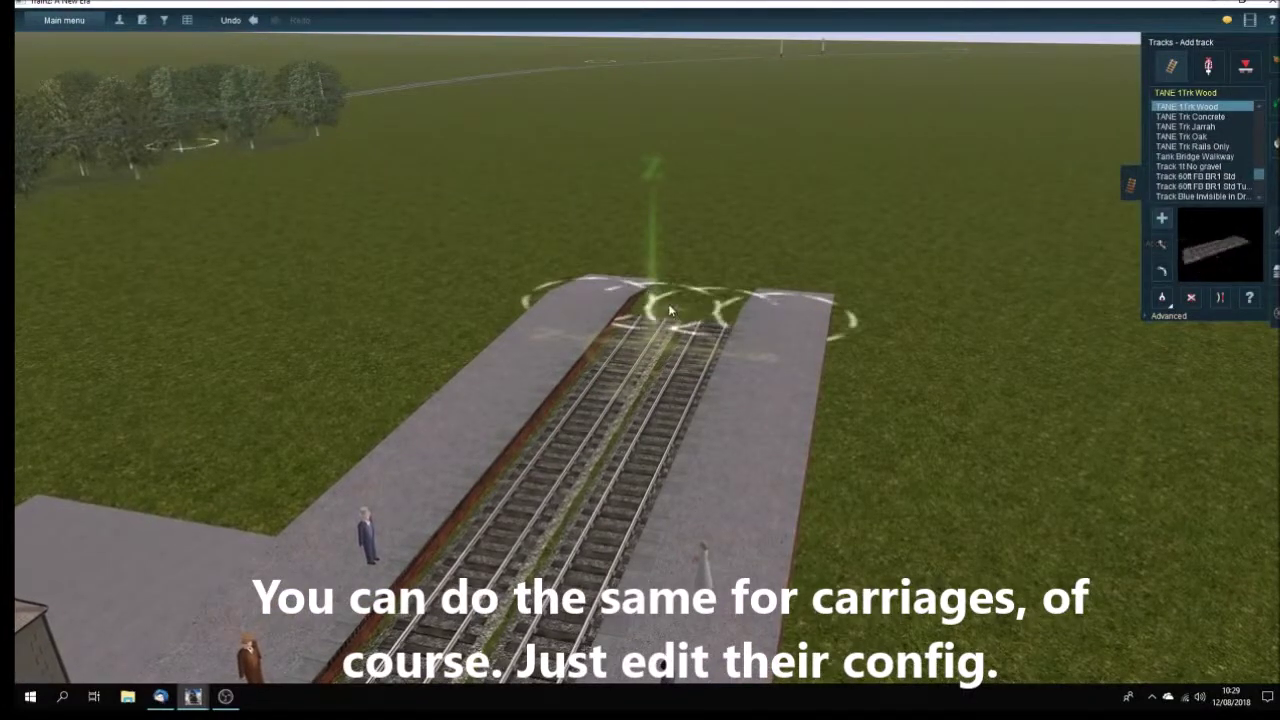
pyautogui.click(670, 311)
pyautogui.click(757, 106)
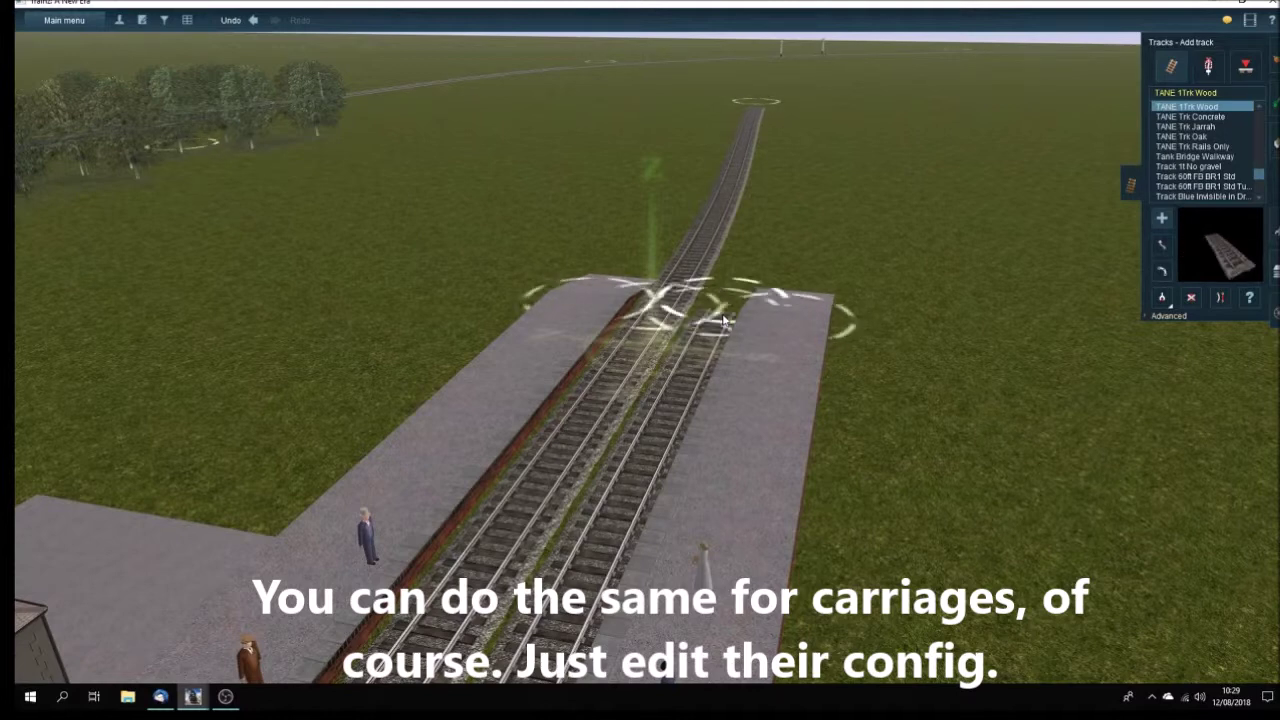
pyautogui.click(748, 285)
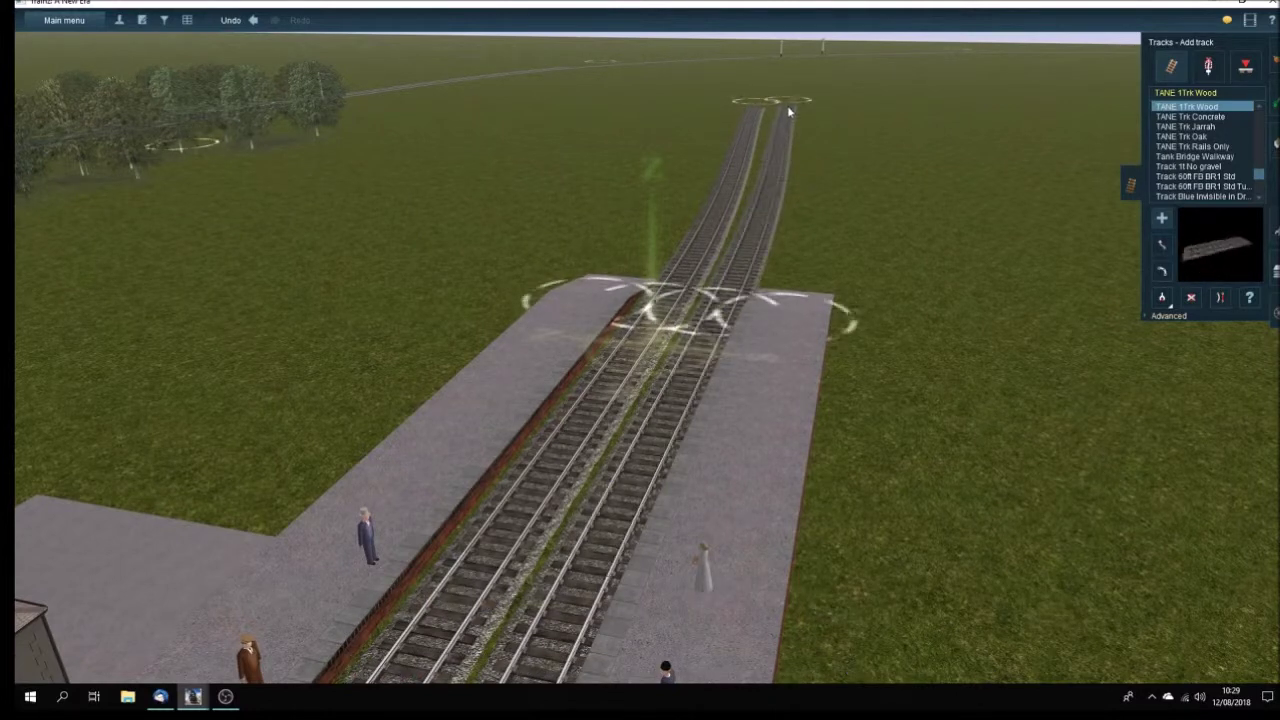
# Look over the whole station with its platforms, passengers and the track sections attached at both ends.
pyautogui.rightClick(754, 314)
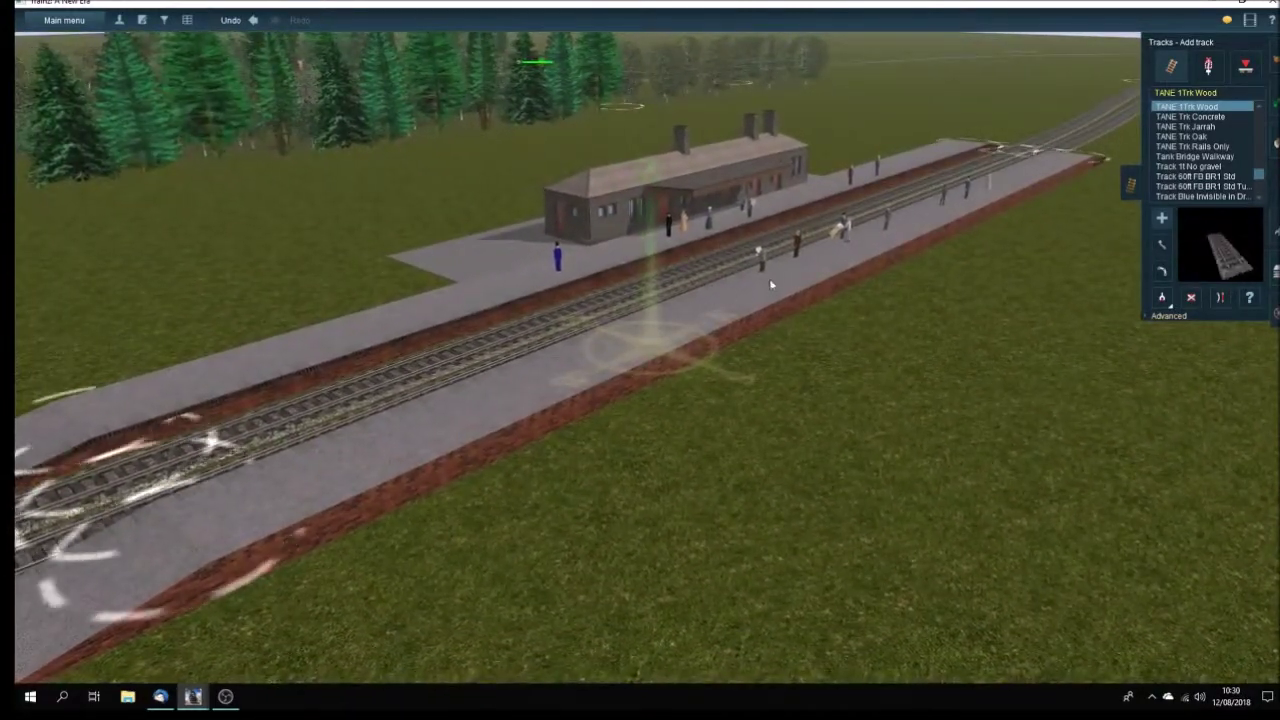
pyautogui.scroll(5, 762, 290)
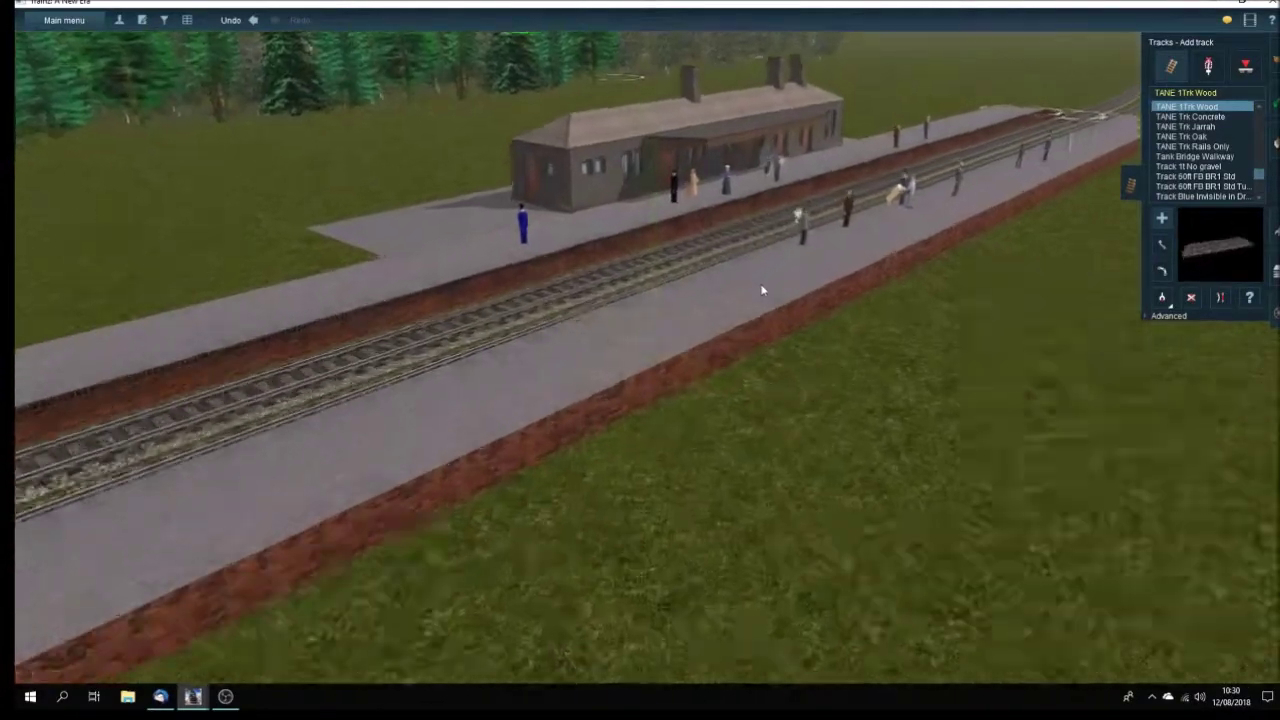
pyautogui.scroll(-3, 762, 290)
pyautogui.press('Left')
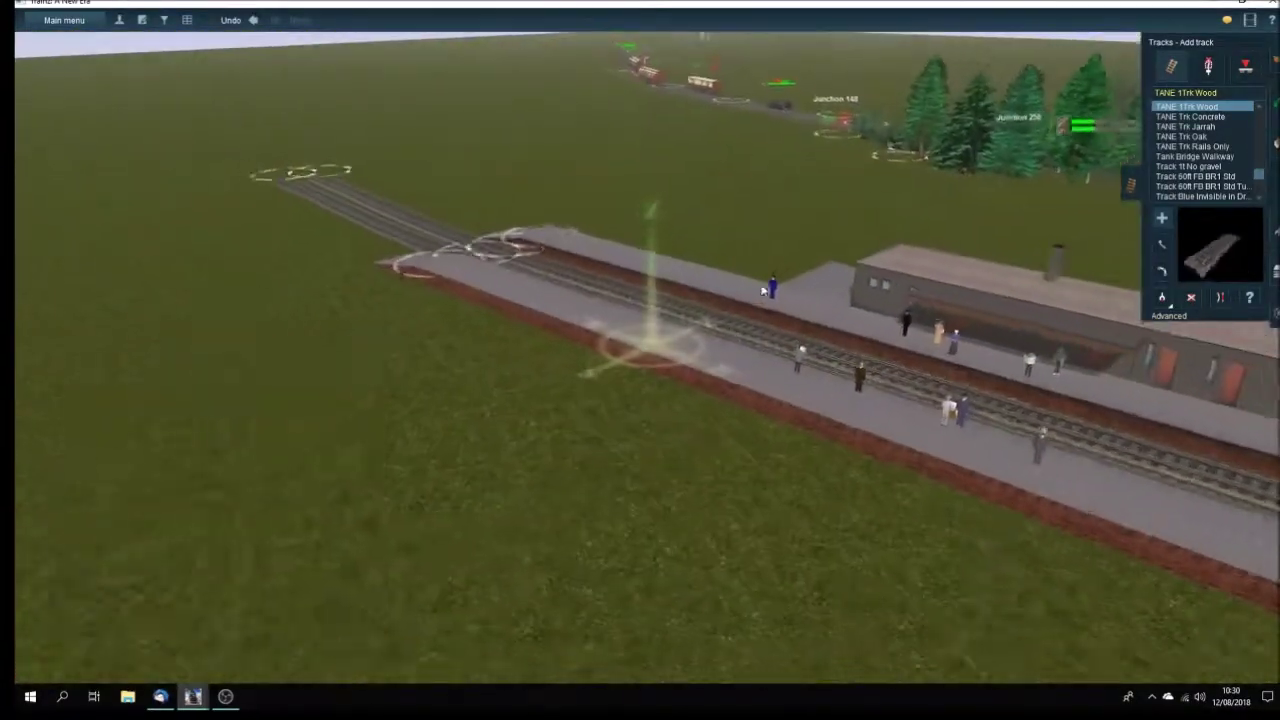
pyautogui.rightClick(790, 318)
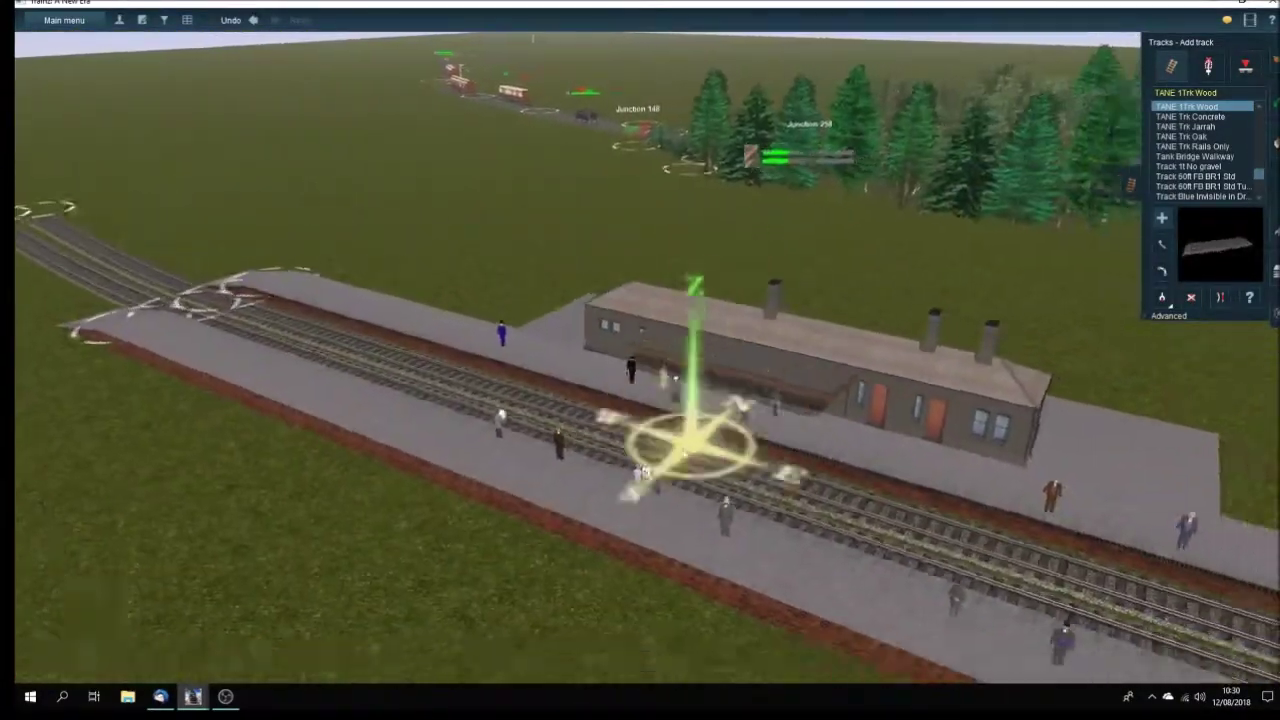
pyautogui.press('Left')
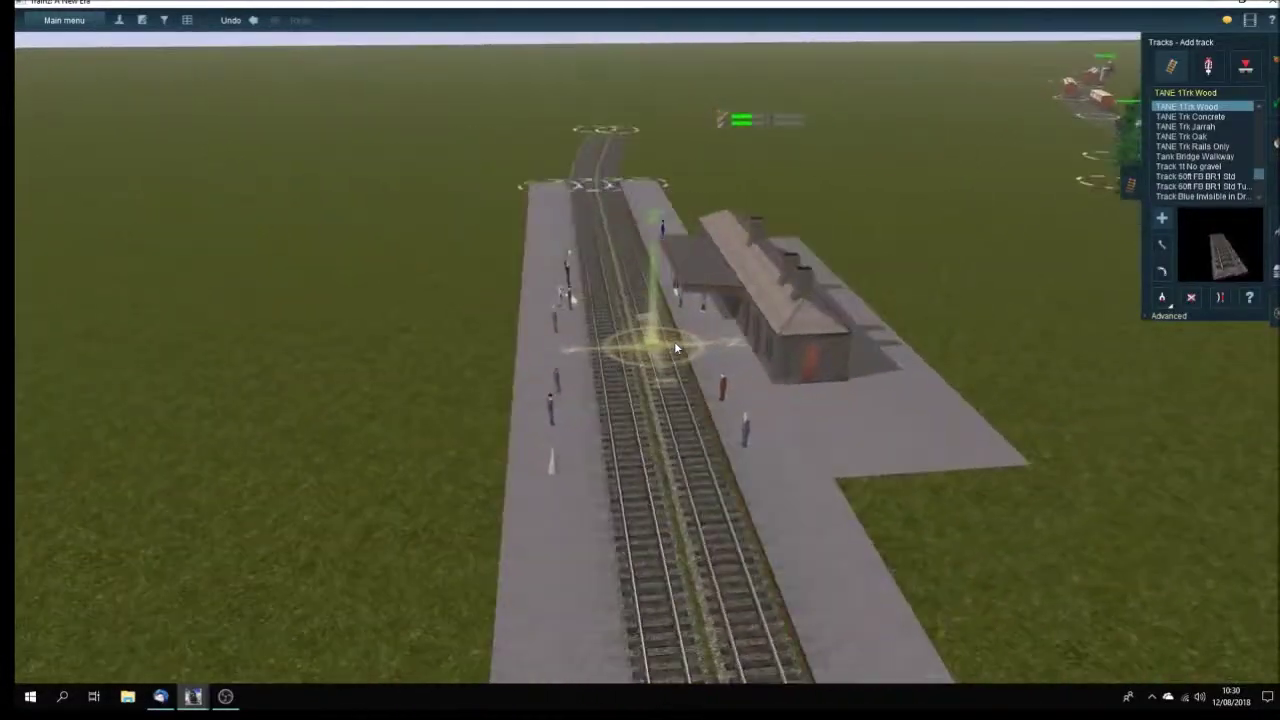
pyautogui.press('Left')
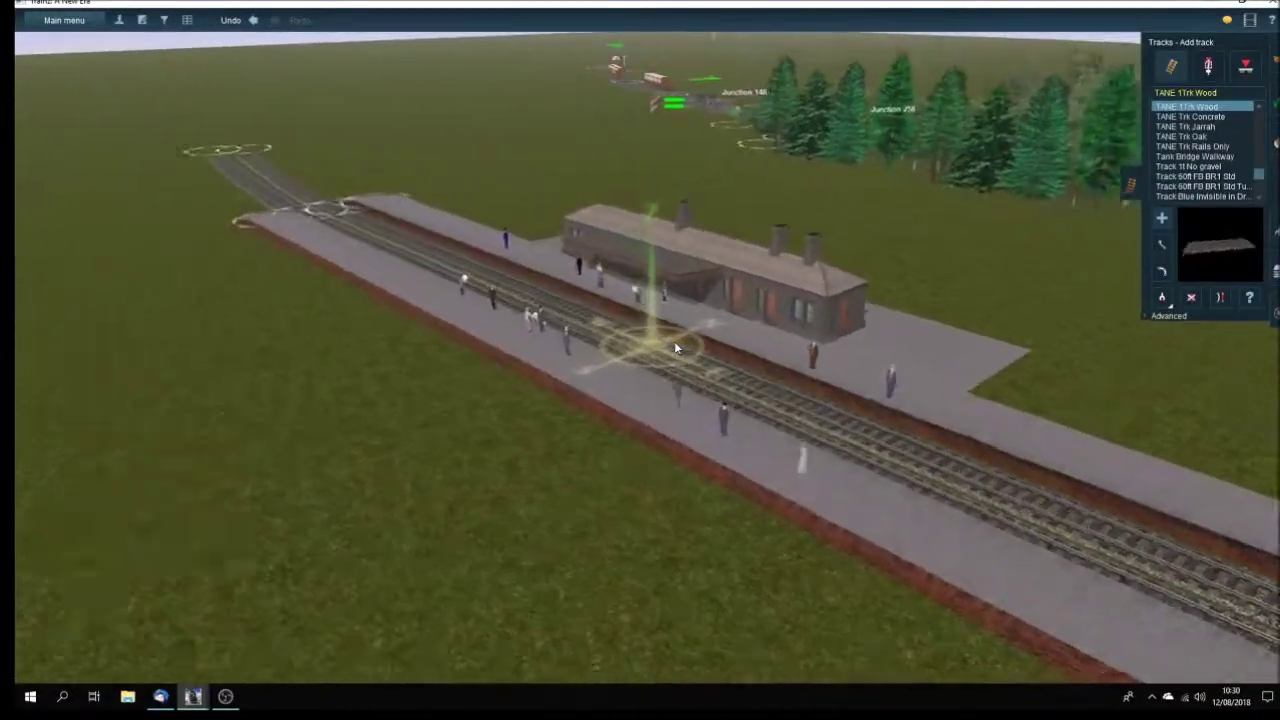
pyautogui.scroll(3, 676, 348)
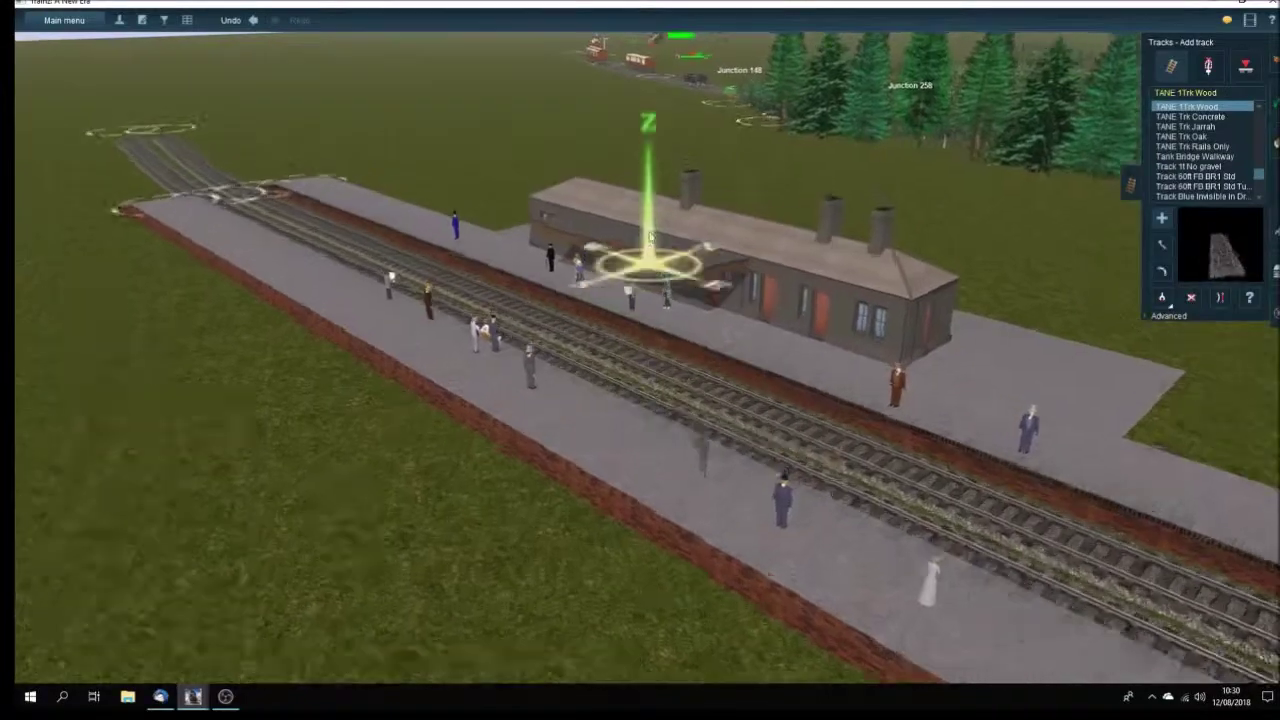
# Inspect the carriages standing on the existing double track beyond the station, and return the view to the station building.
pyautogui.rightClick(648, 262)
pyautogui.rightClick(650, 211)
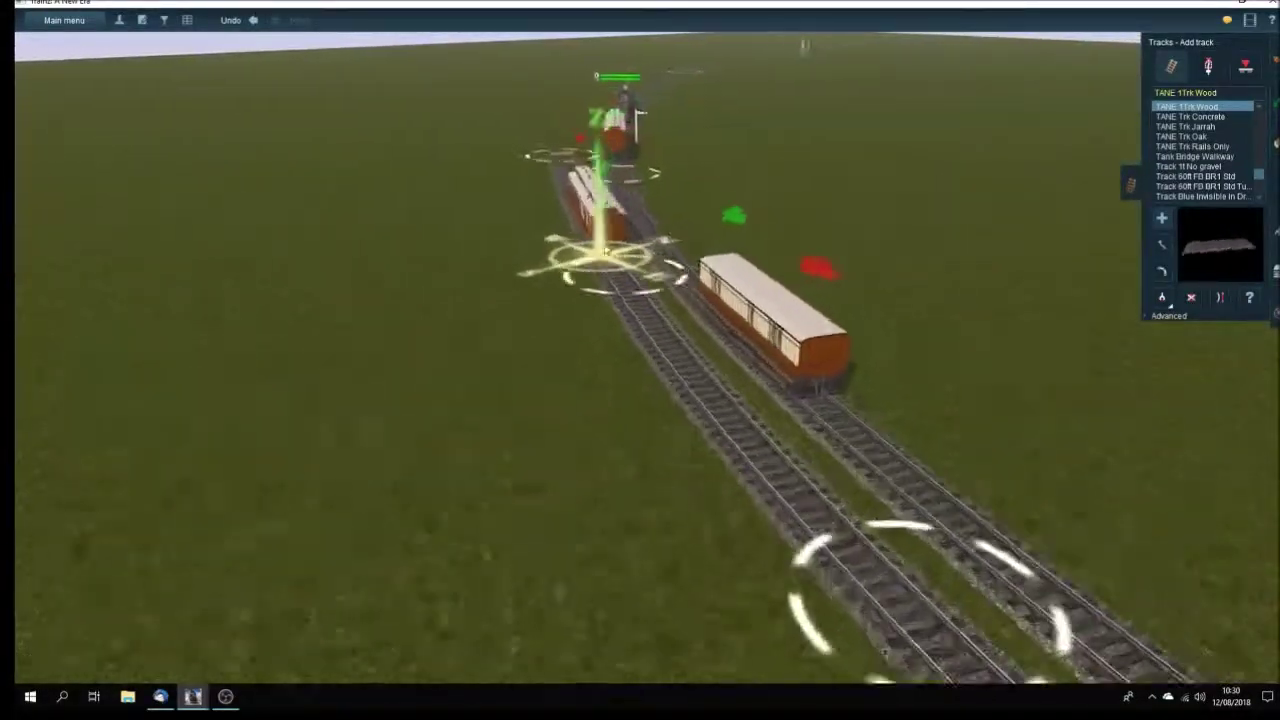
pyautogui.rightClick(724, 490)
pyautogui.press('Left')
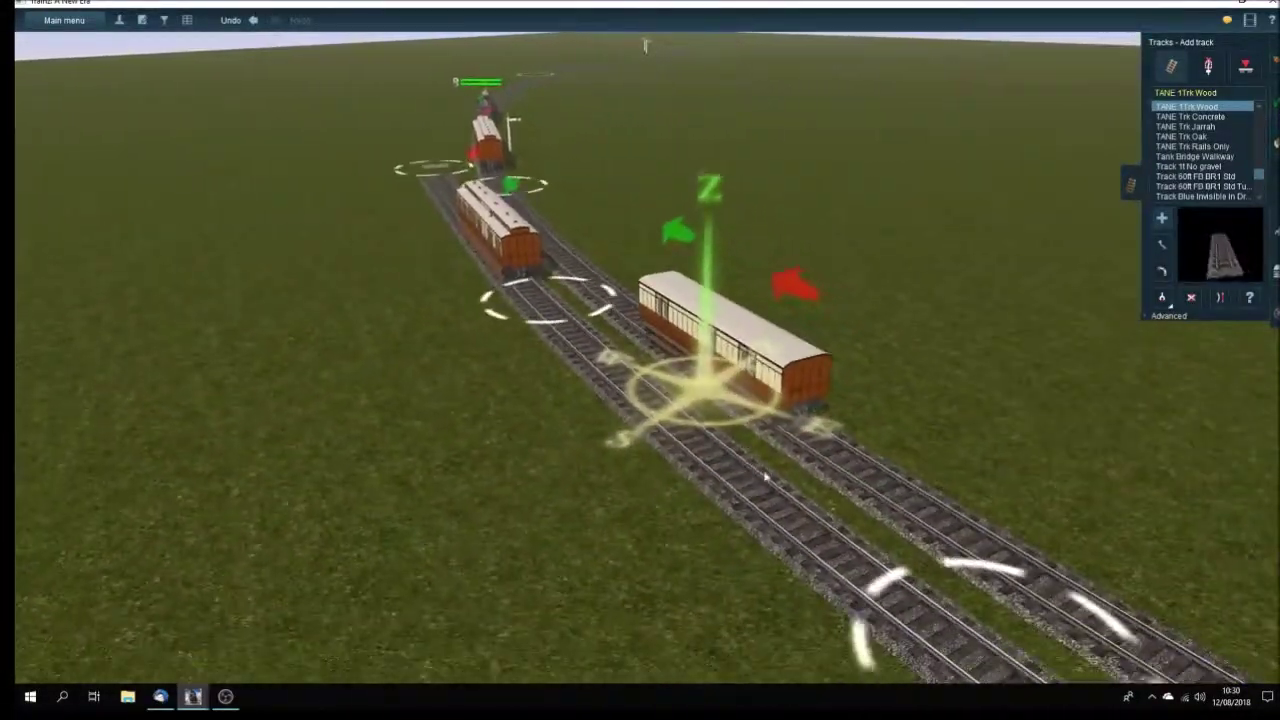
pyautogui.moveTo(529, 426); pyautogui.dragTo(876, 403)
pyautogui.press('Right')
pyautogui.rightClick(915, 328)
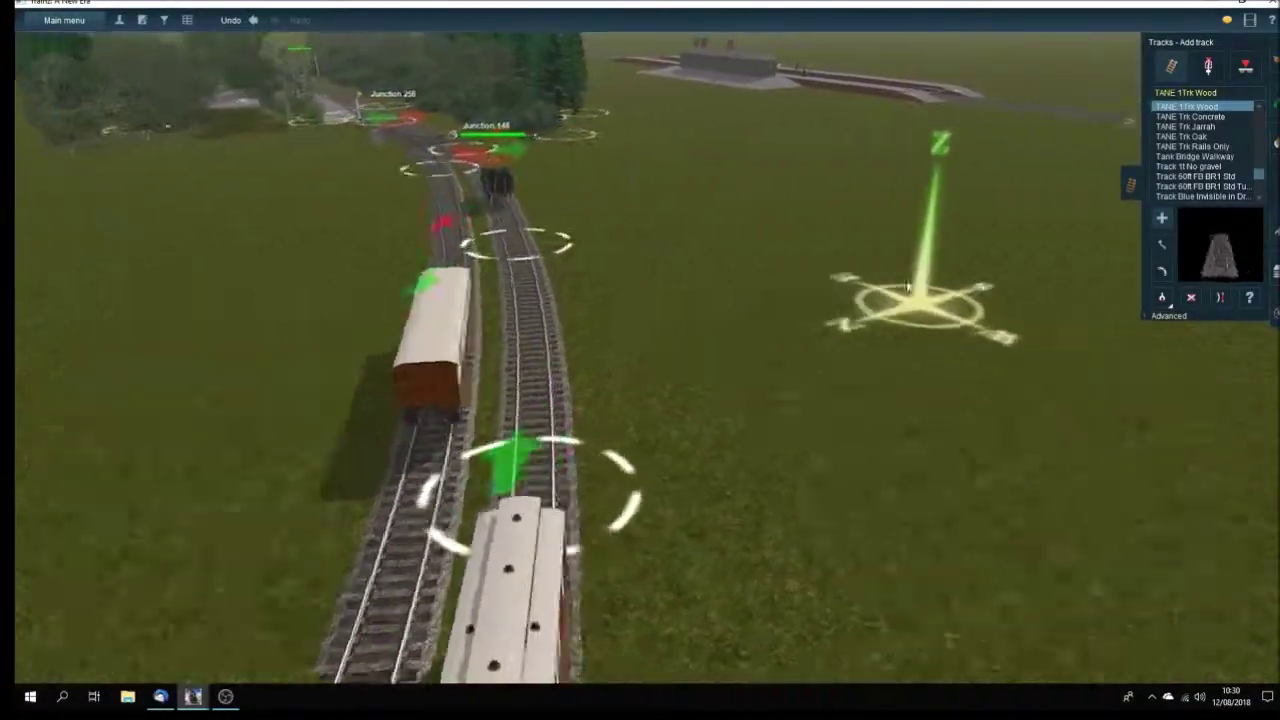
pyautogui.rightClick(588, 217)
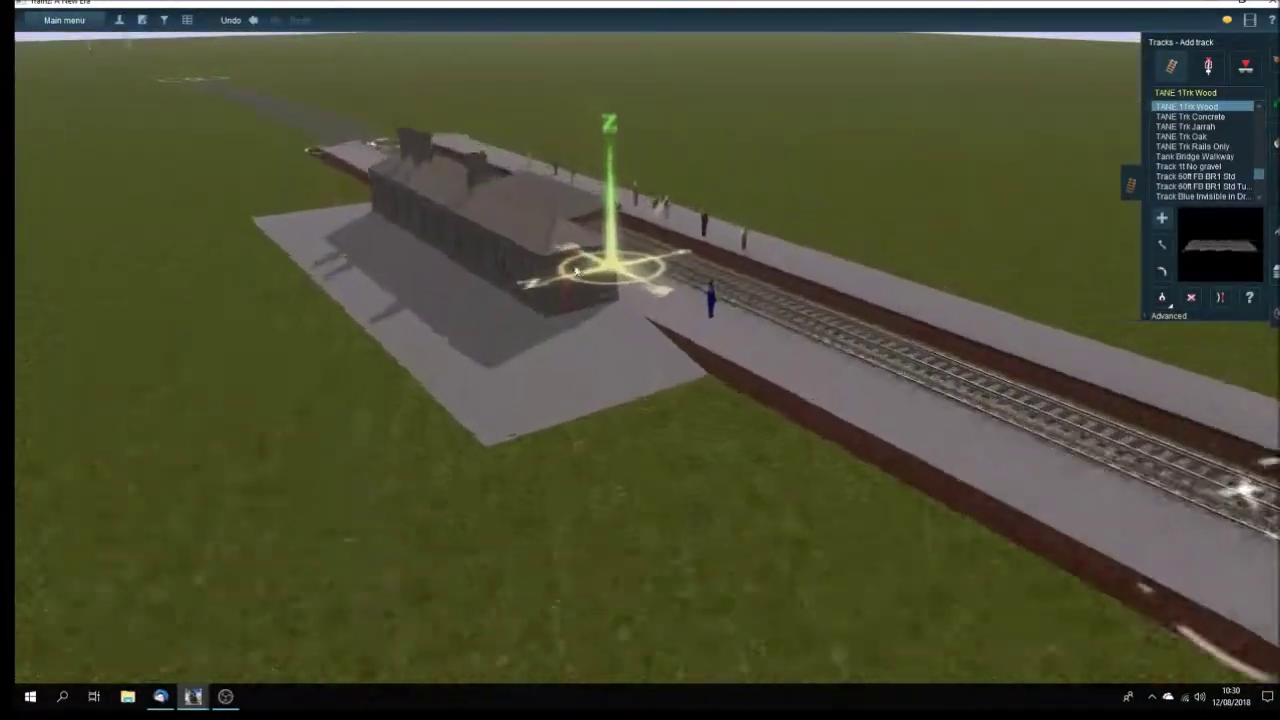
# Examine the station building and the passengers on both platforms from the front, at ground level and from above.
pyautogui.press('Left')
pyautogui.press('Left')
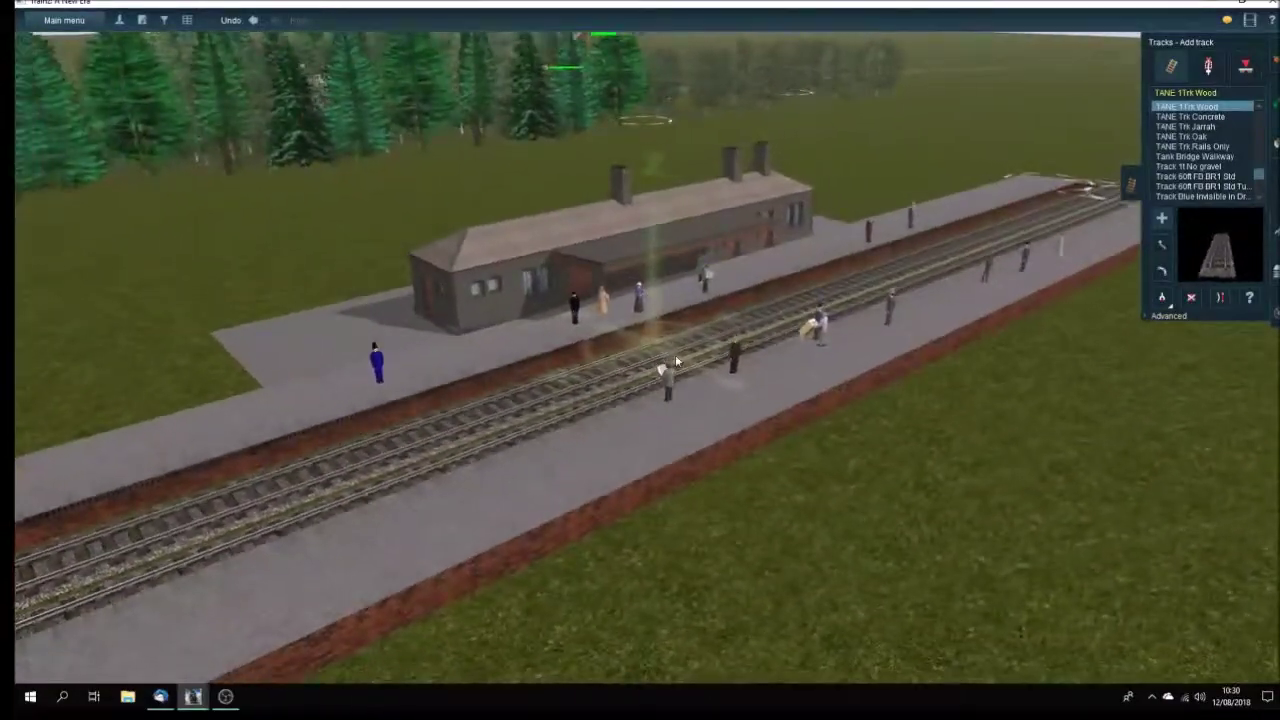
pyautogui.press('Down')
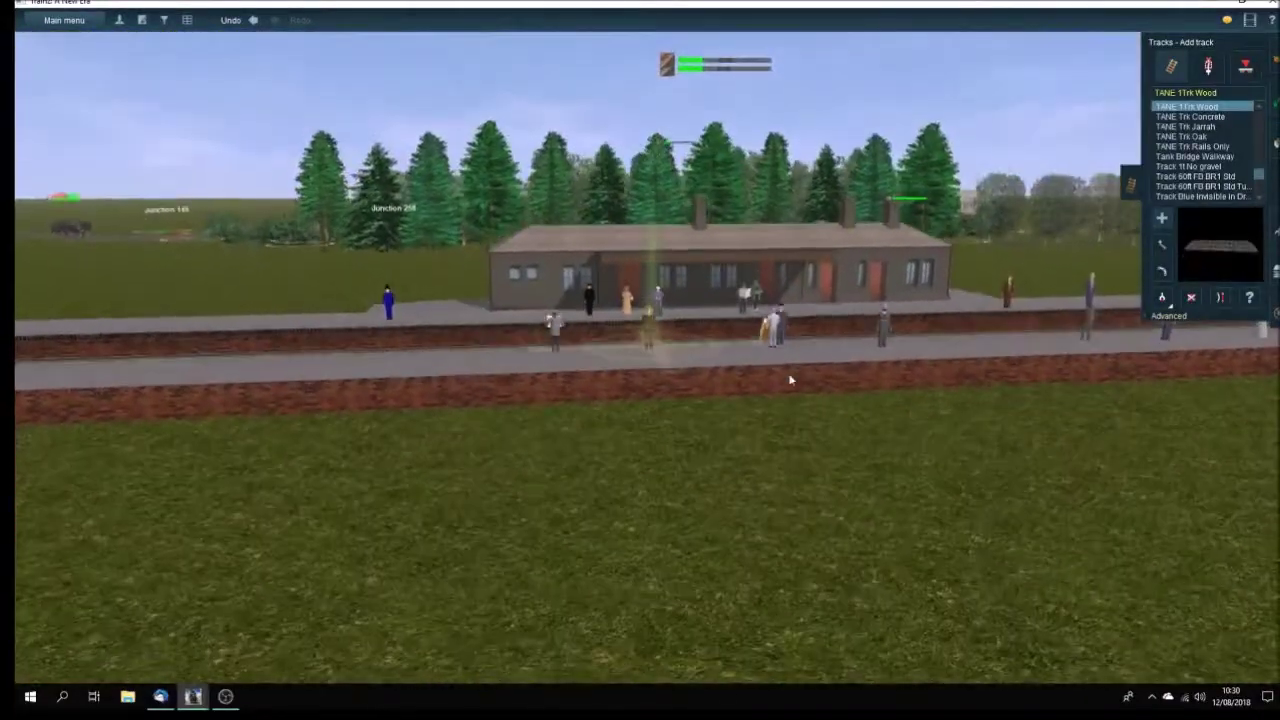
pyautogui.press('Right')
pyautogui.press('Down')
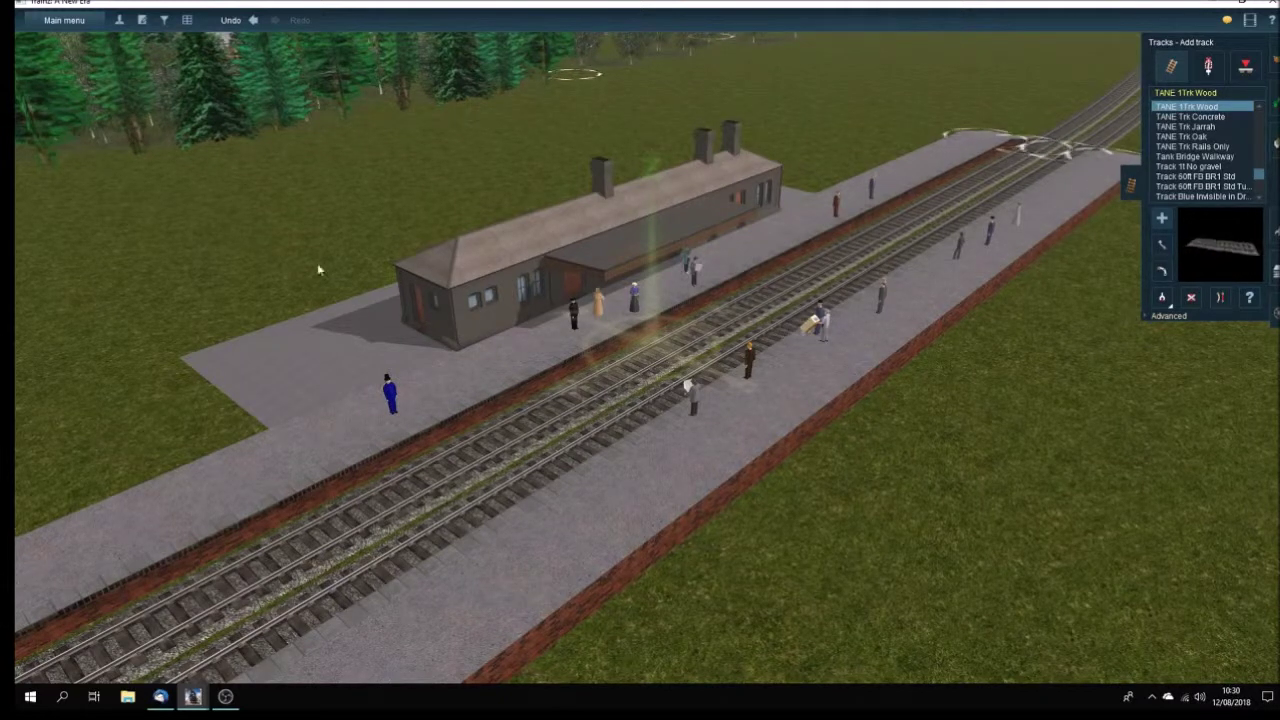
# Look over the carriages and wagon standing on the nearby double track, and return the view to the station.
pyautogui.rightClick(170, 257)
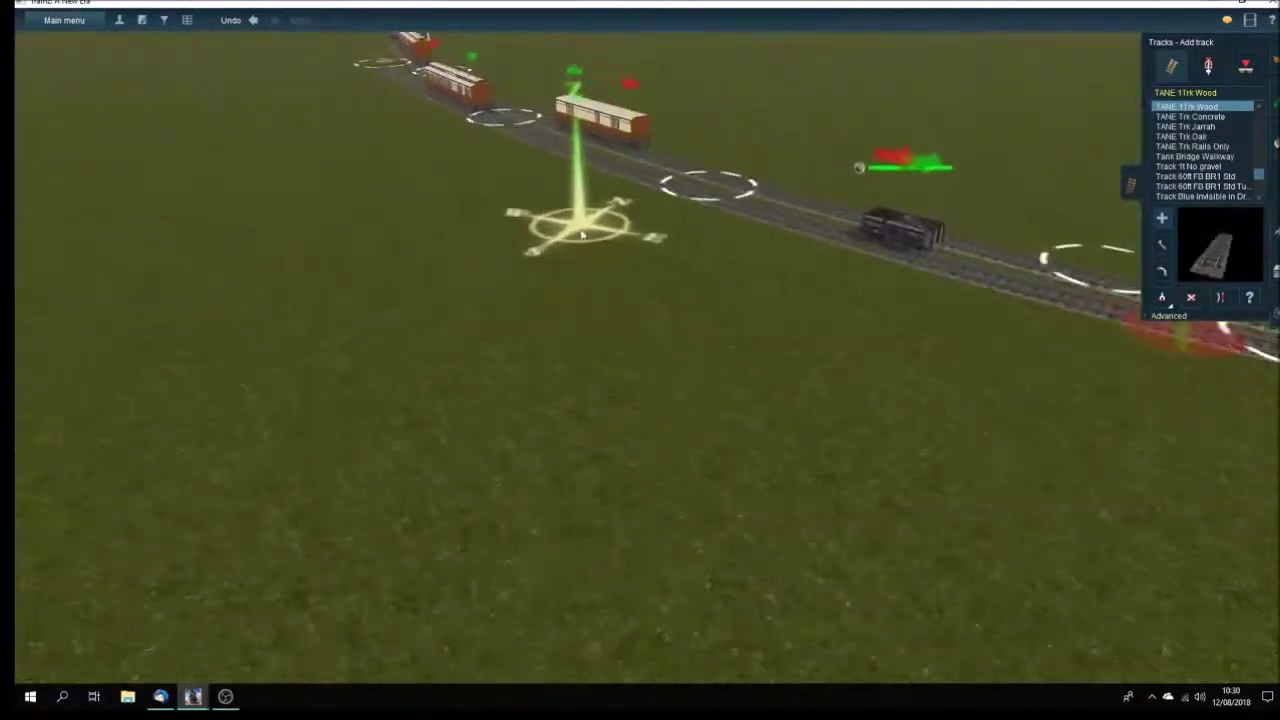
pyautogui.scroll(5, 581, 234)
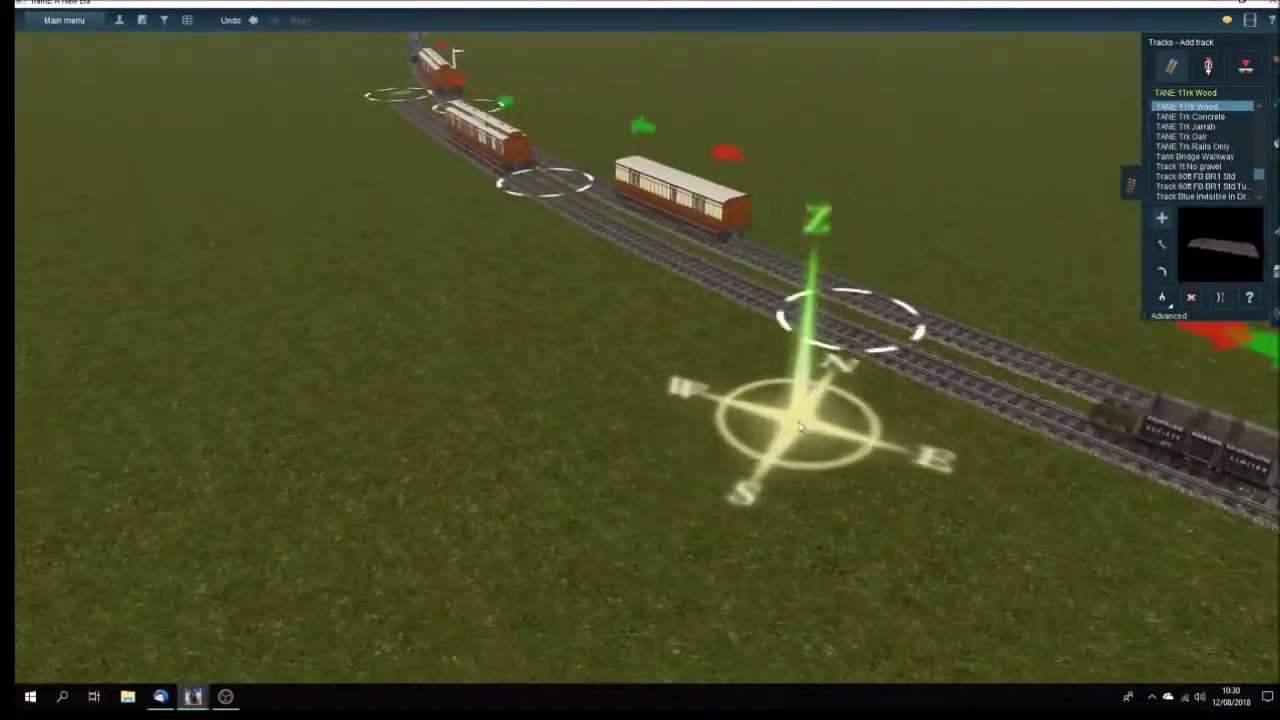
pyautogui.press('Right')
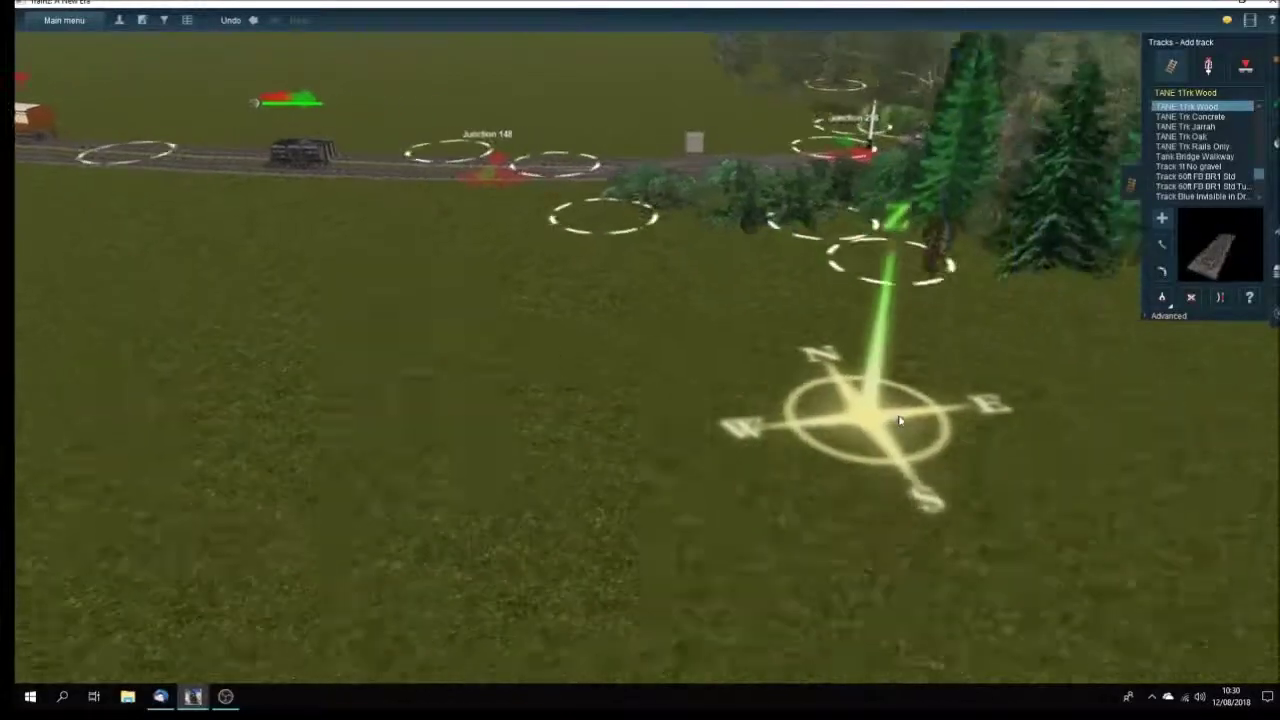
pyautogui.press('Right')
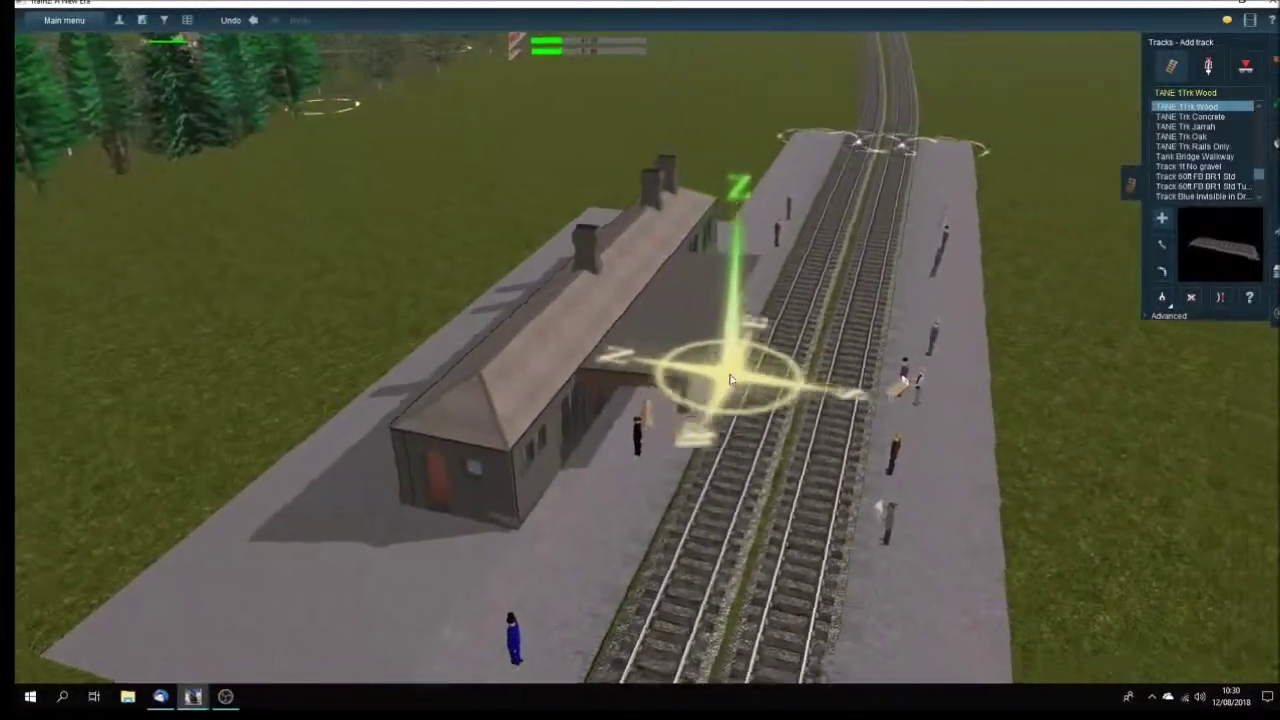
# Survey the finished station with its waiting passengers and connected tracks from a distance, along the rails and from both ends.
pyautogui.scroll(-5, 729, 377)
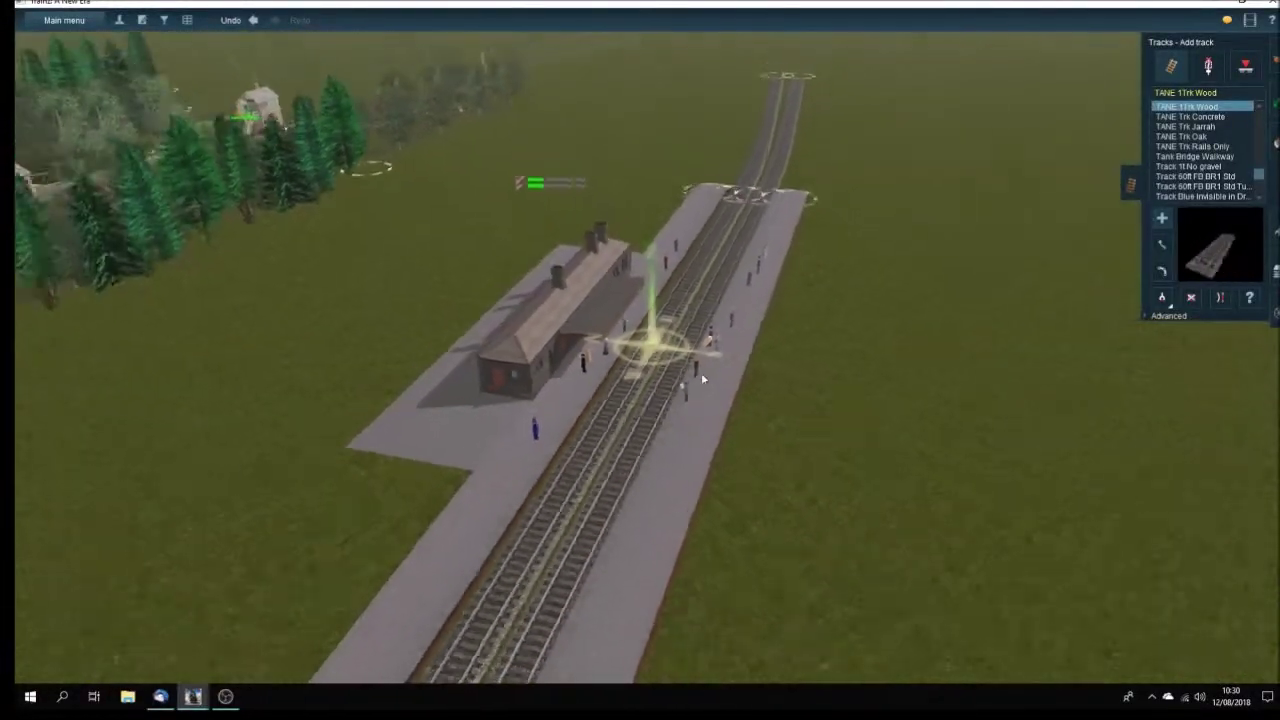
pyautogui.press('Left')
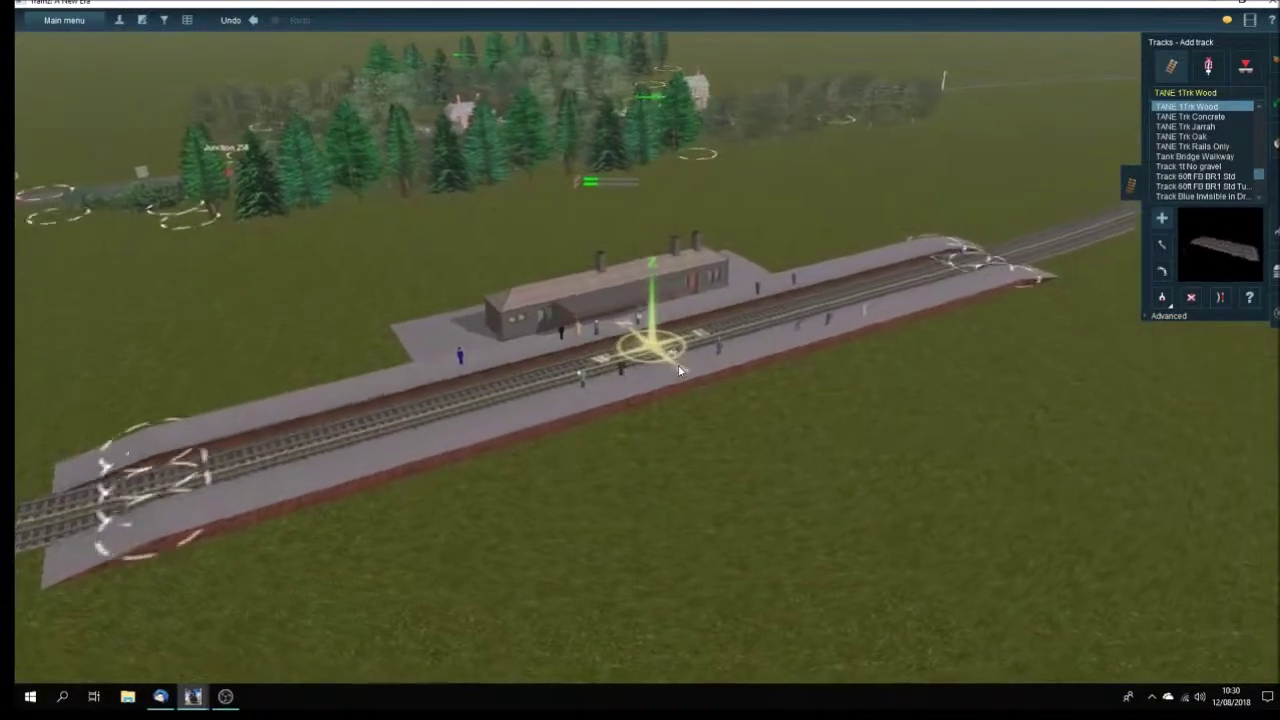
pyautogui.scroll(5, 680, 363)
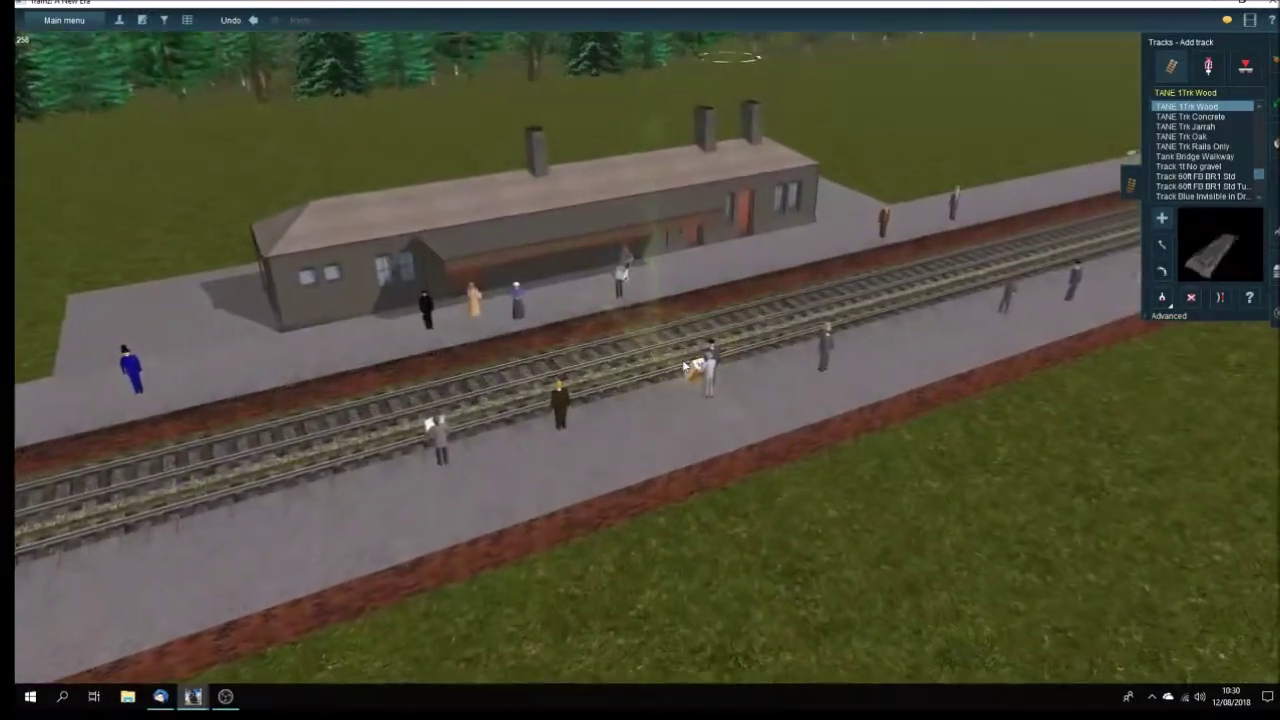
pyautogui.press('Left')
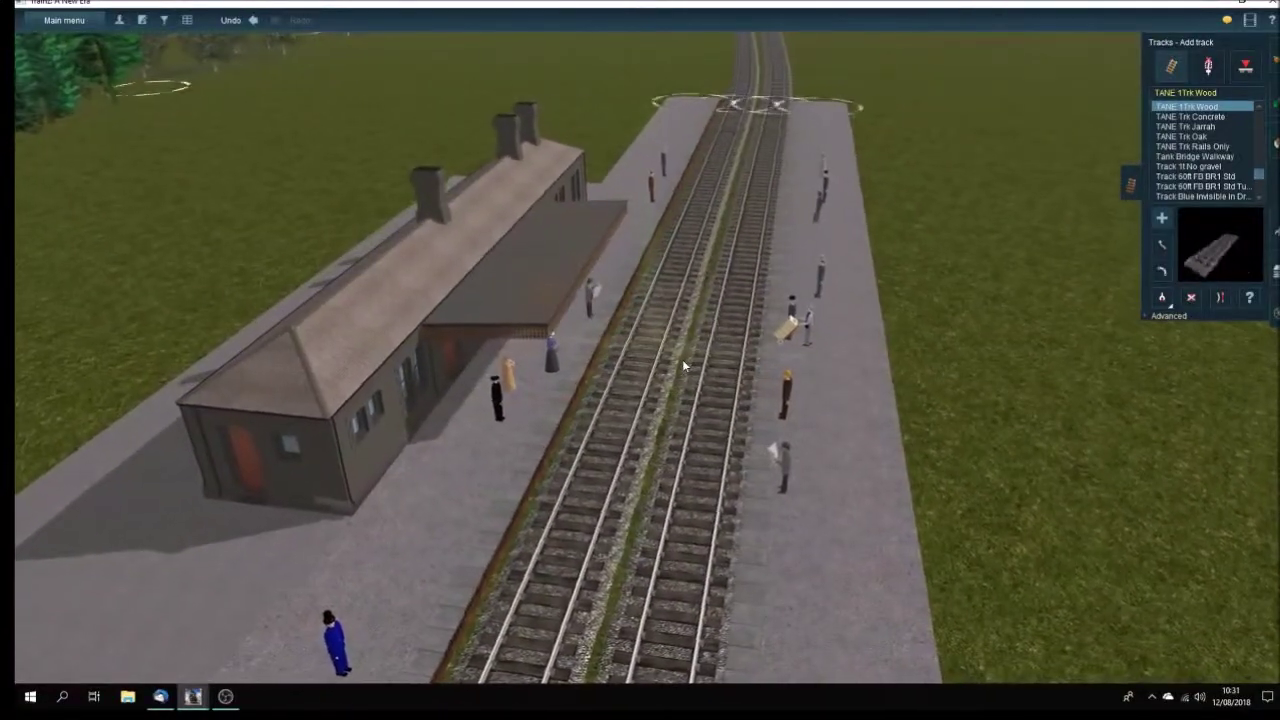
pyautogui.press('Down')
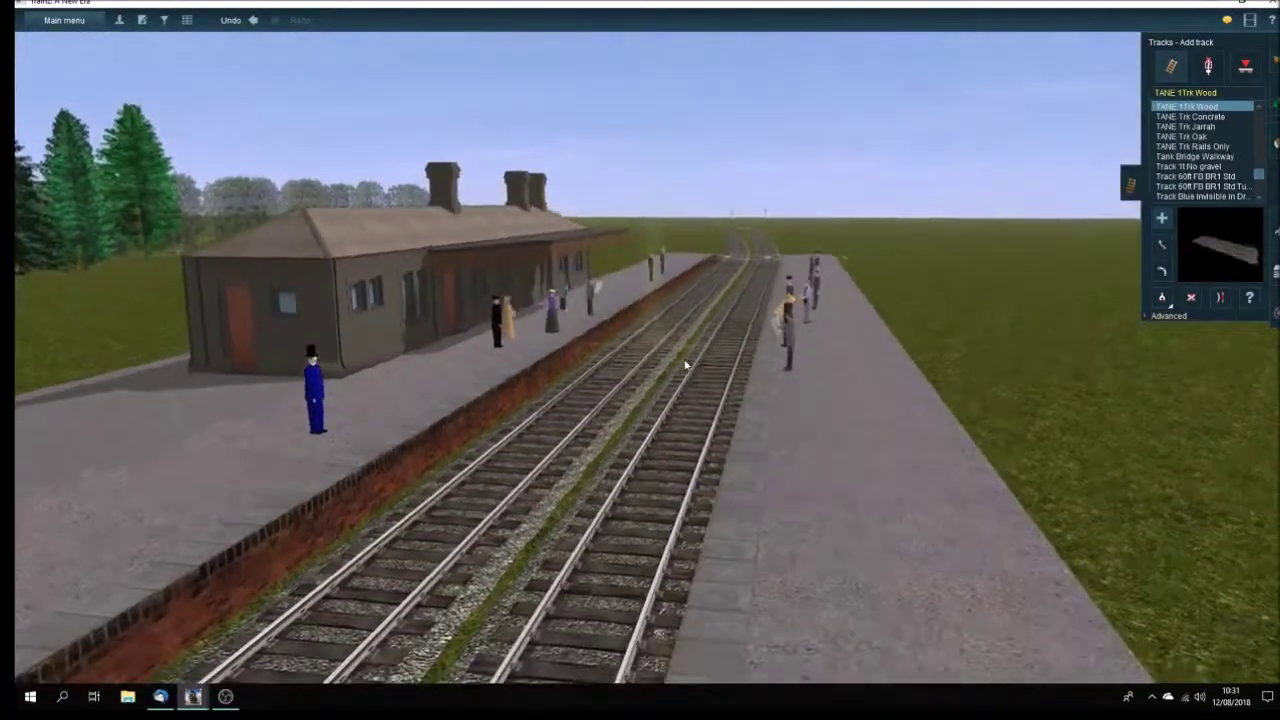
pyautogui.press('Up')
pyautogui.press('Left')
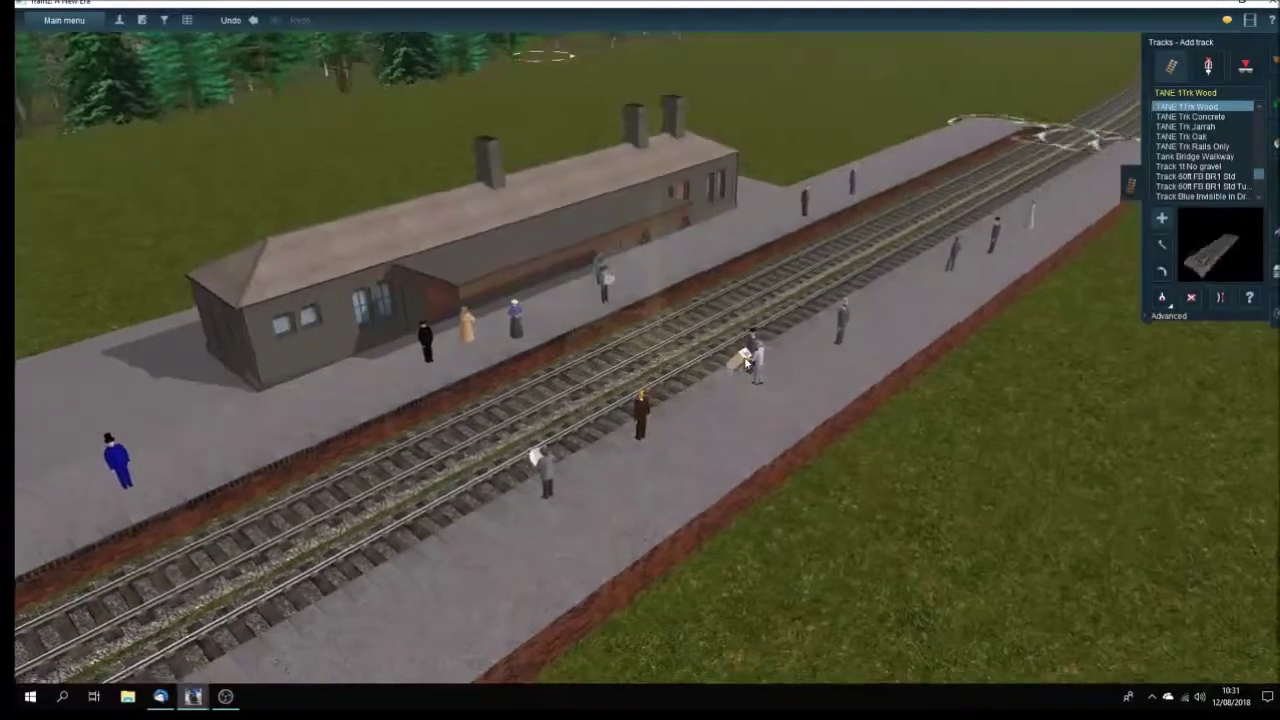
pyautogui.scroll(-3, 744, 358)
pyautogui.press('Left')
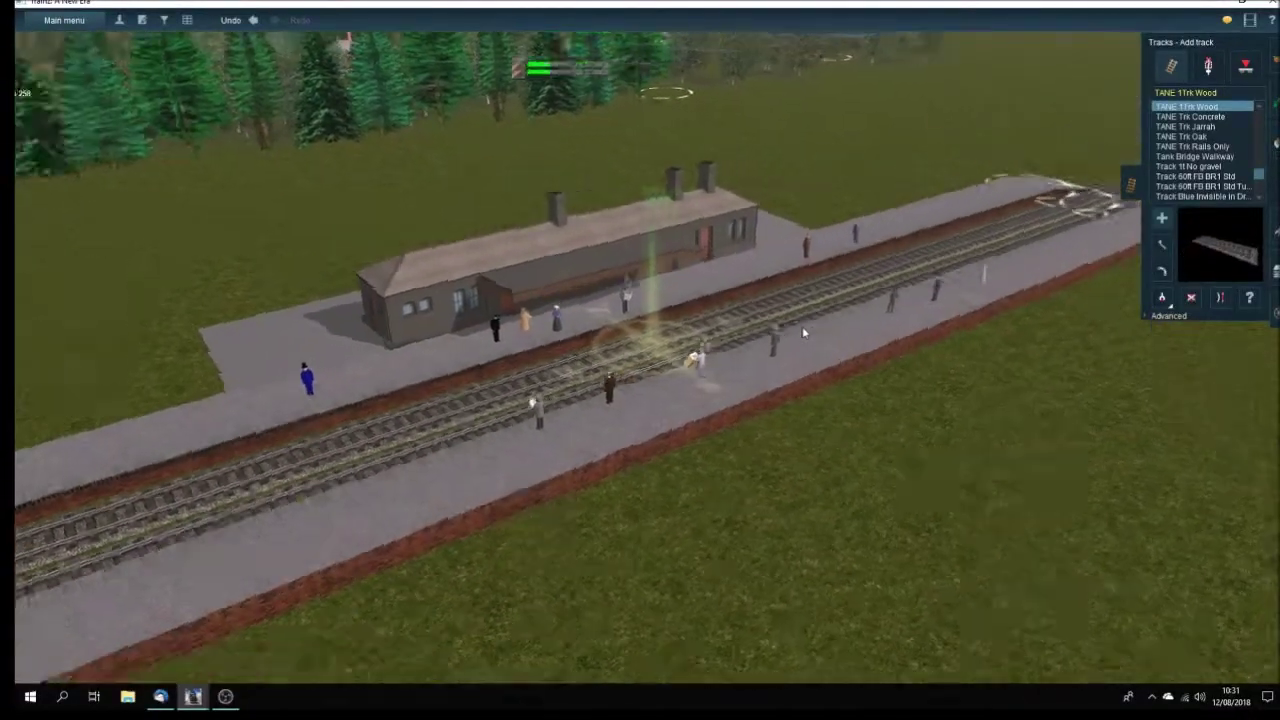
pyautogui.press('Right')
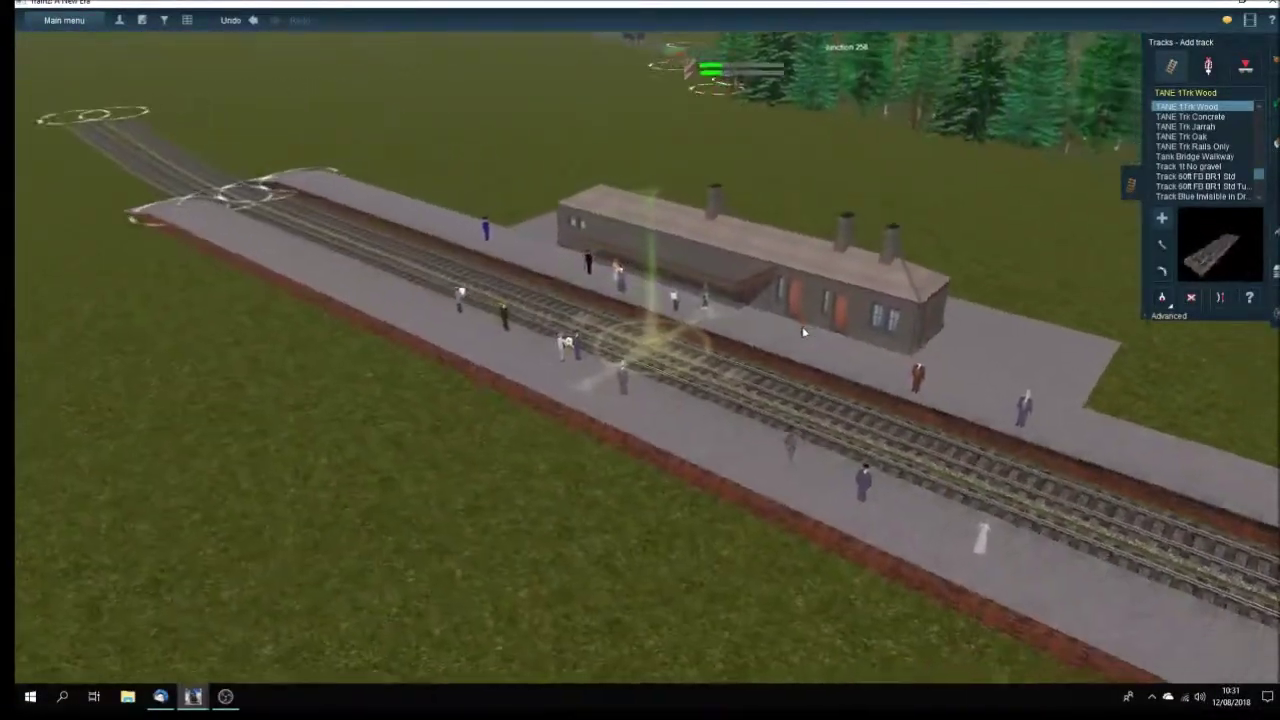
pyautogui.press('Right')
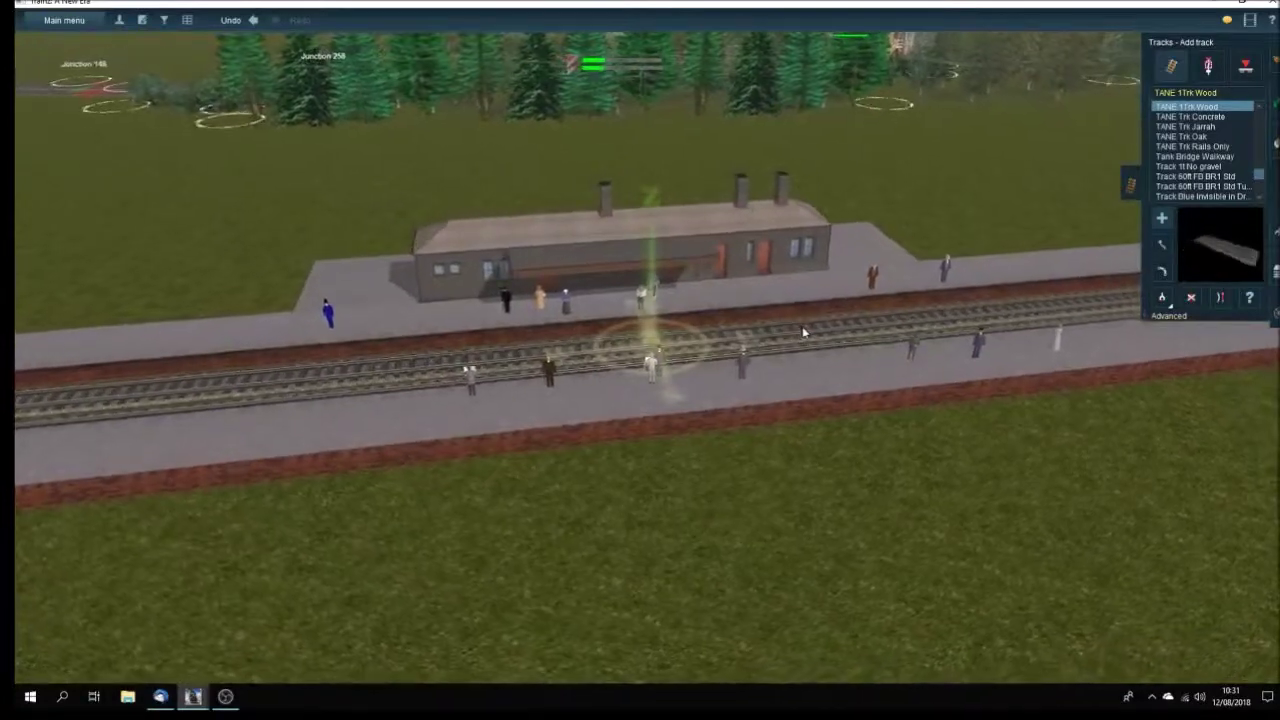